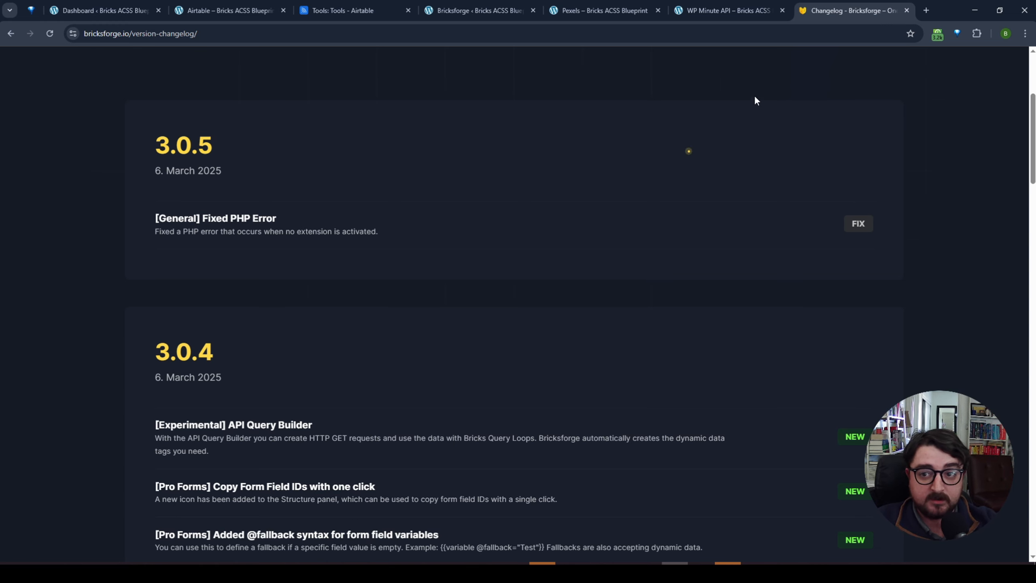
- Close the Bricksforge changelog, WP Minute API, Pexels and second Bricksforge browser tabs
key("ctrl+w")
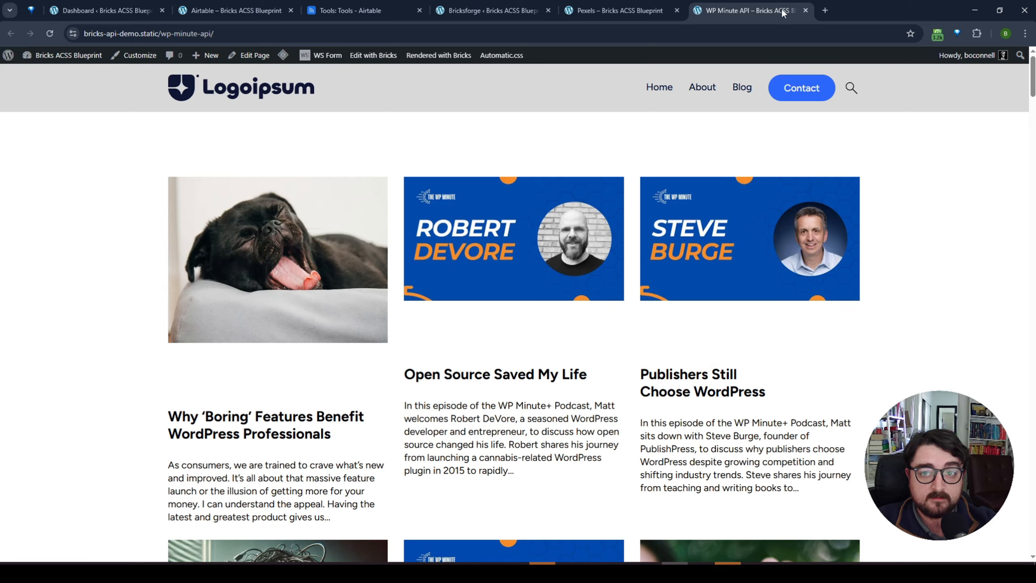
key("ctrl+w")
key("ctrl+w")
key("ctrl+w")
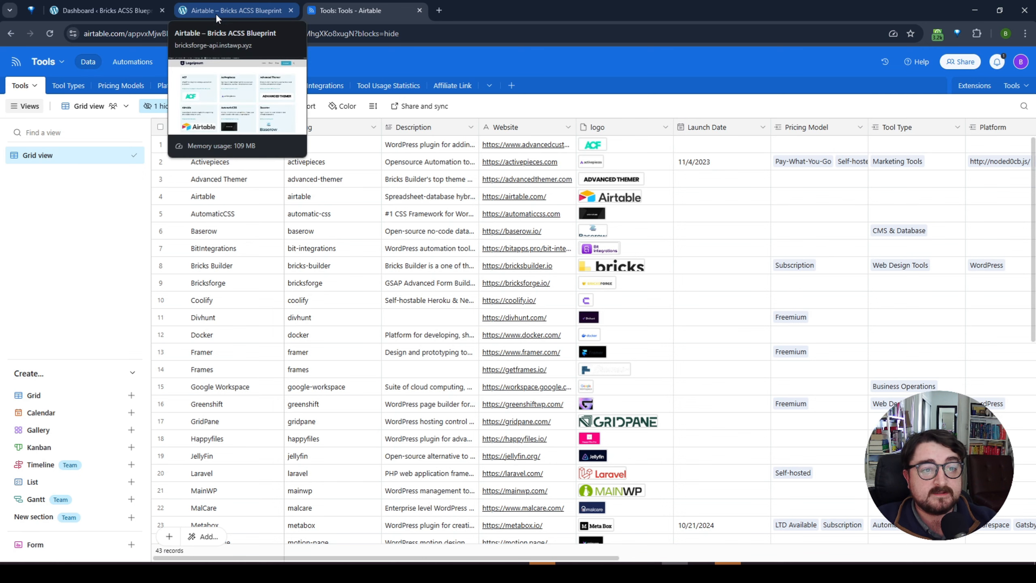
- Open the Bricksforge extensions settings in the WordPress dashboard and check that API Query Builder is enabled
left_click(121, 12)
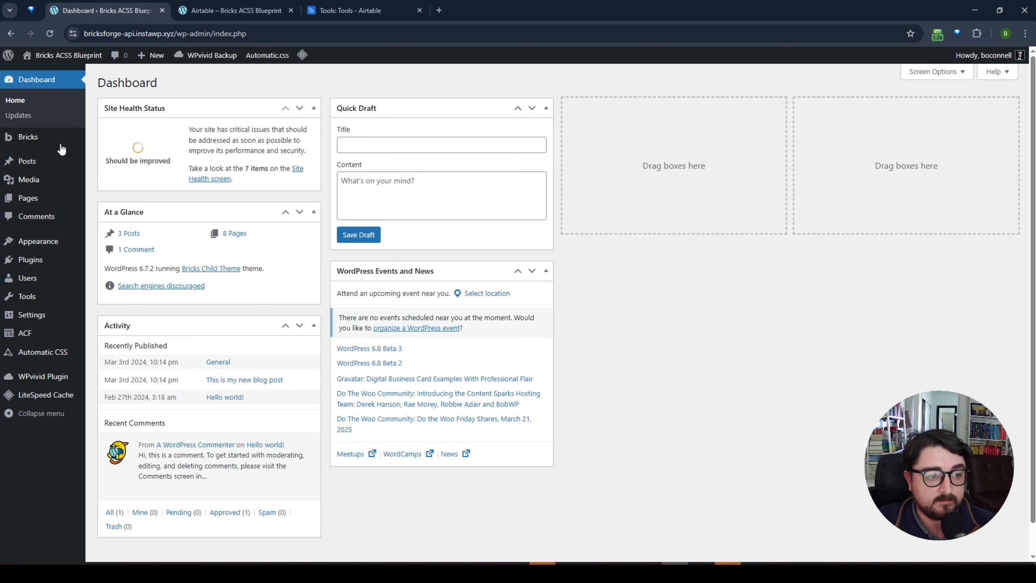
mouse_move(37, 140)
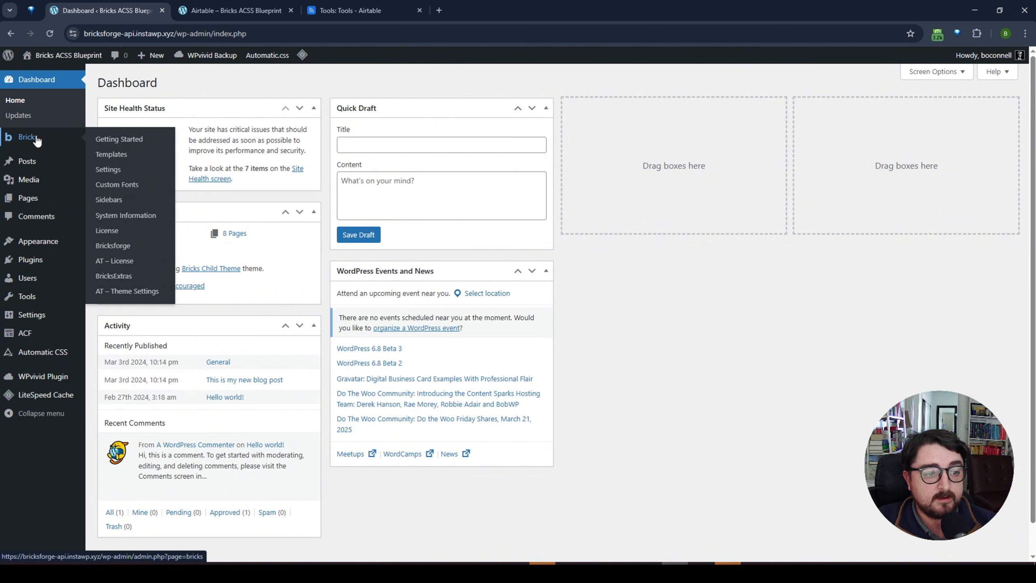
left_click(114, 248)
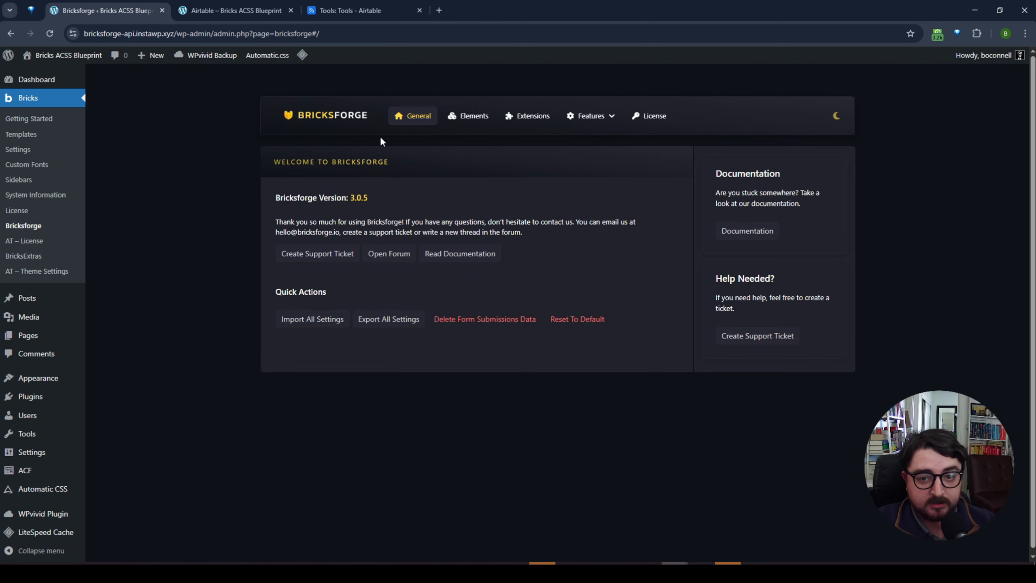
left_click(534, 118)
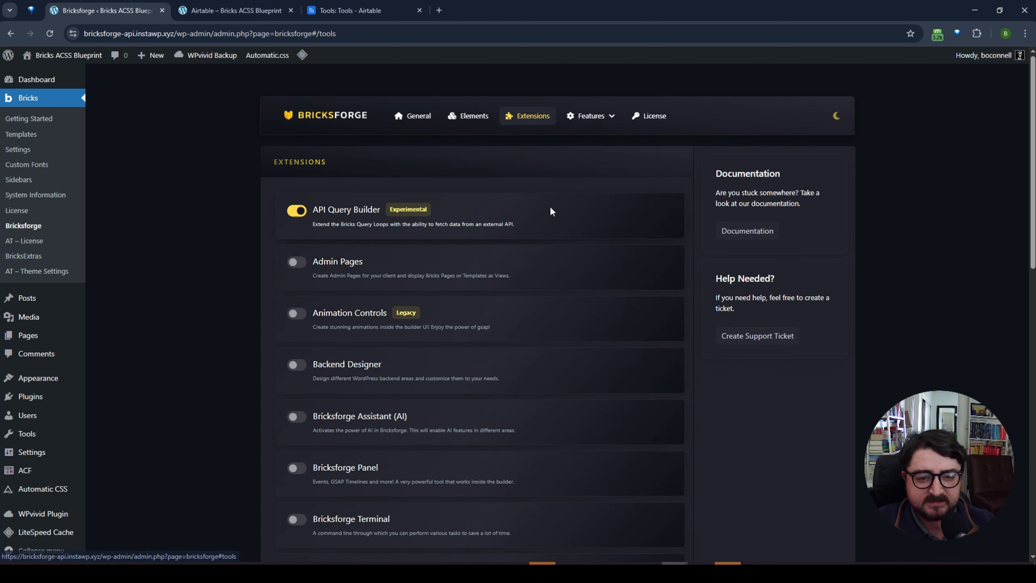
left_click_drag(312, 209, 376, 207)
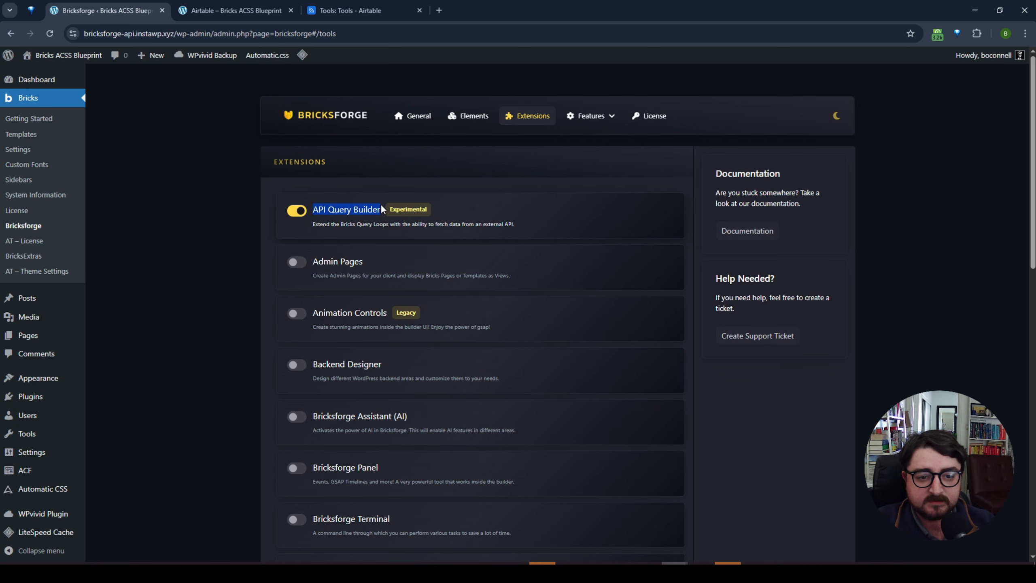
left_click(213, 232)
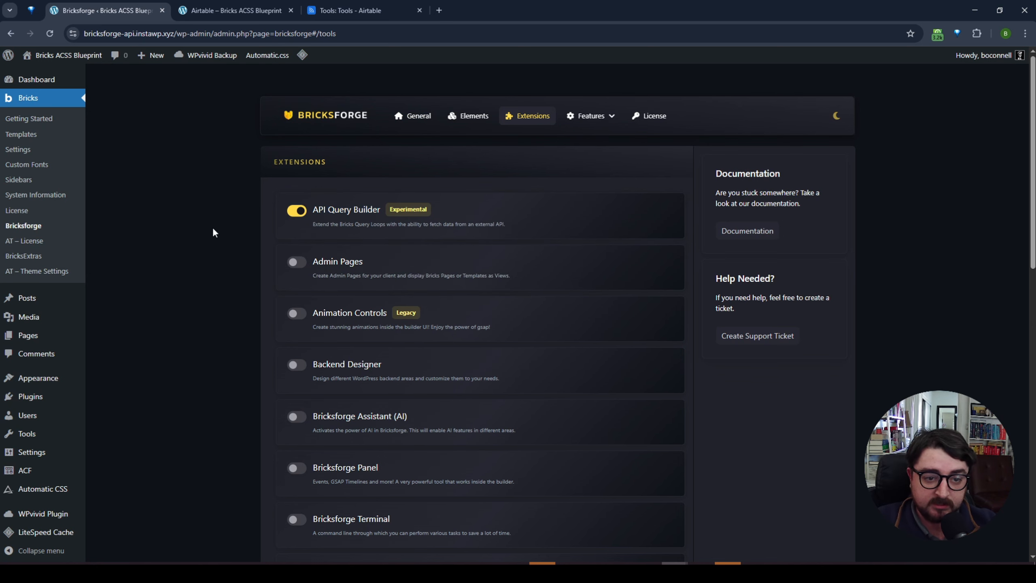
- Open the API Query Builder feature and add a new API endpoint named "Airtable"
left_click(593, 117)
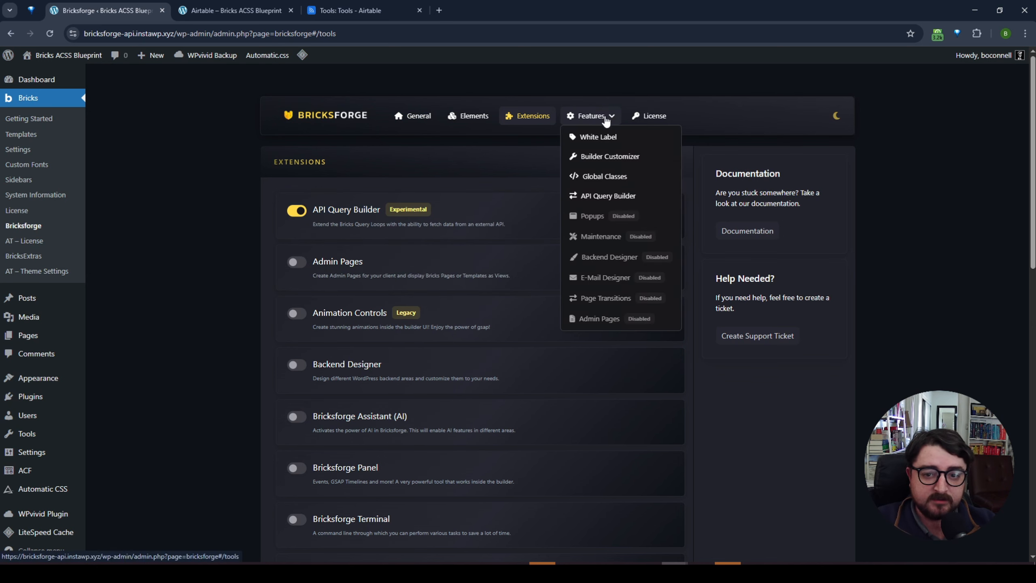
left_click(617, 199)
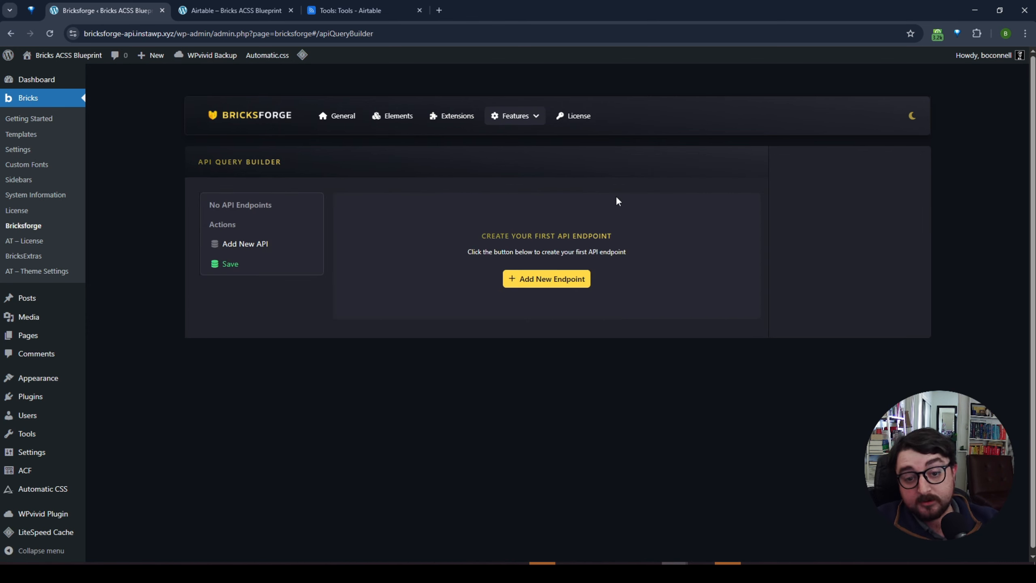
left_click(526, 286)
triple_click(433, 262)
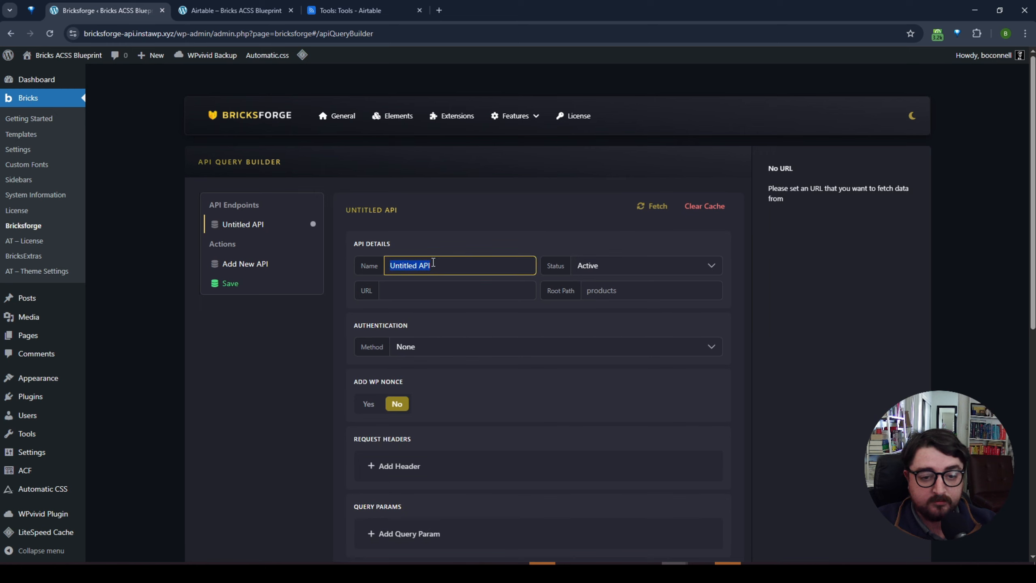
type("Airtable")
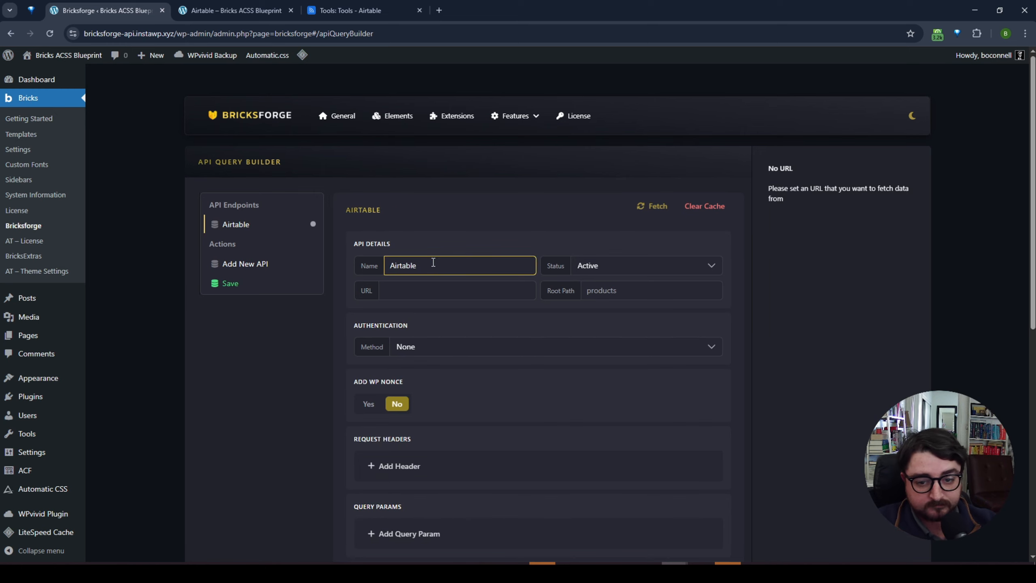
left_click(487, 309)
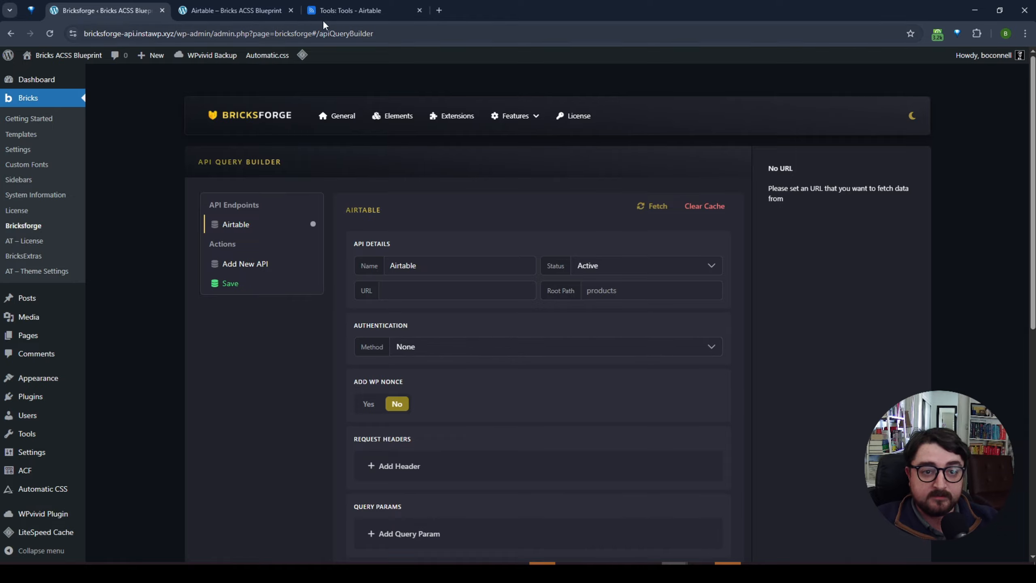
- Switch to the Airtable Tools base and open the Authentication section of its API documentation
left_click(330, 11)
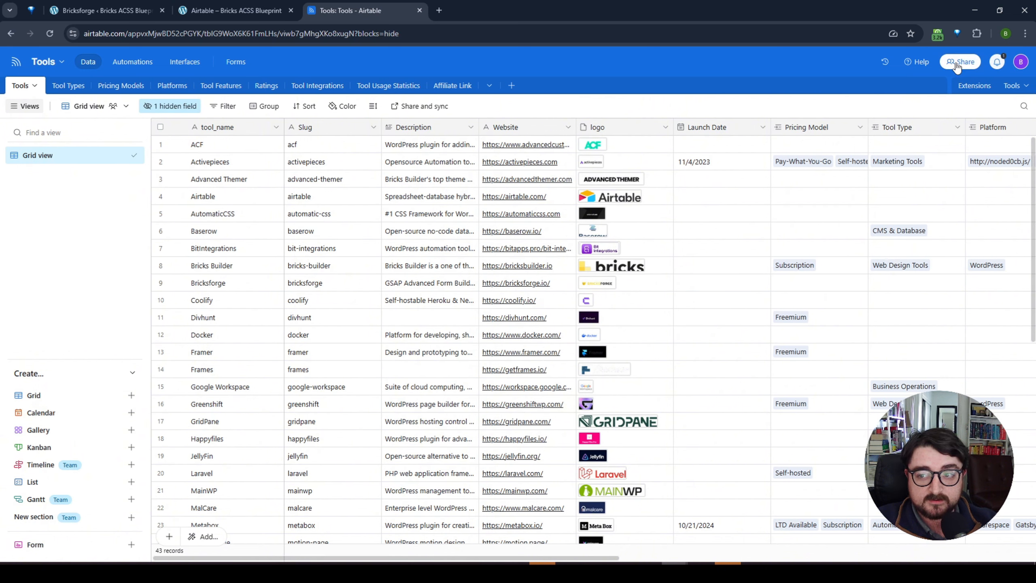
left_click(922, 68)
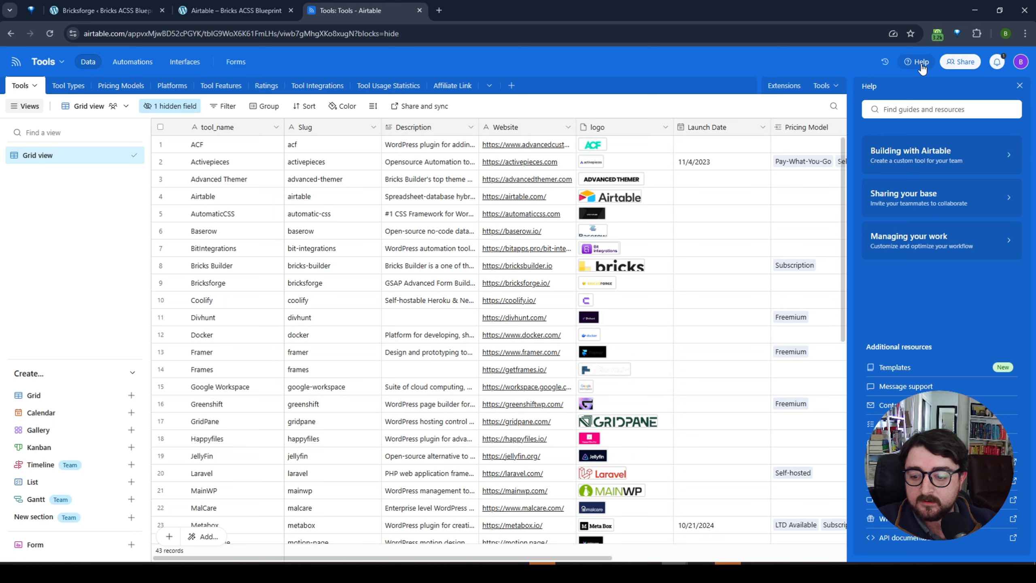
left_click(881, 537)
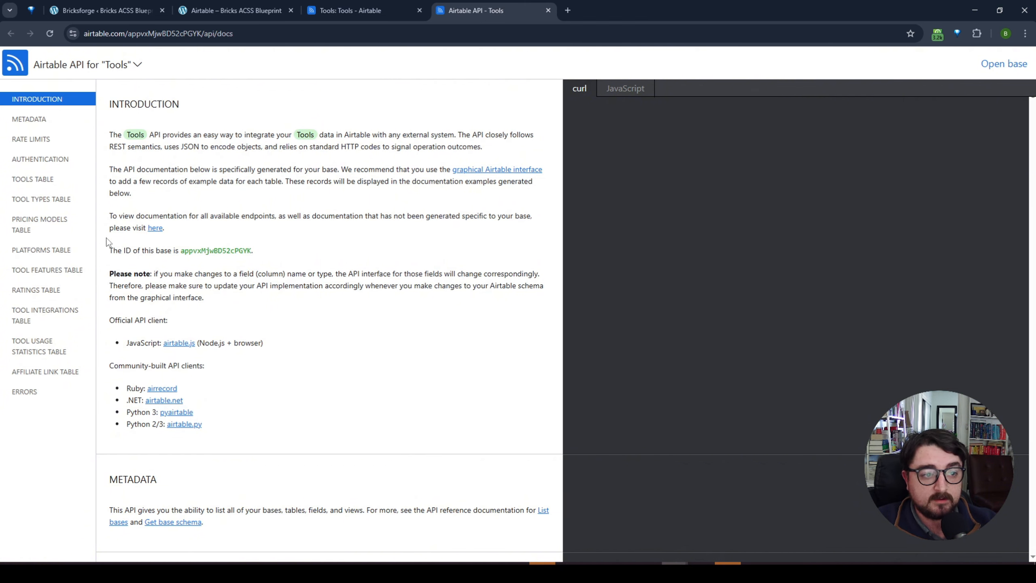
left_click(41, 160)
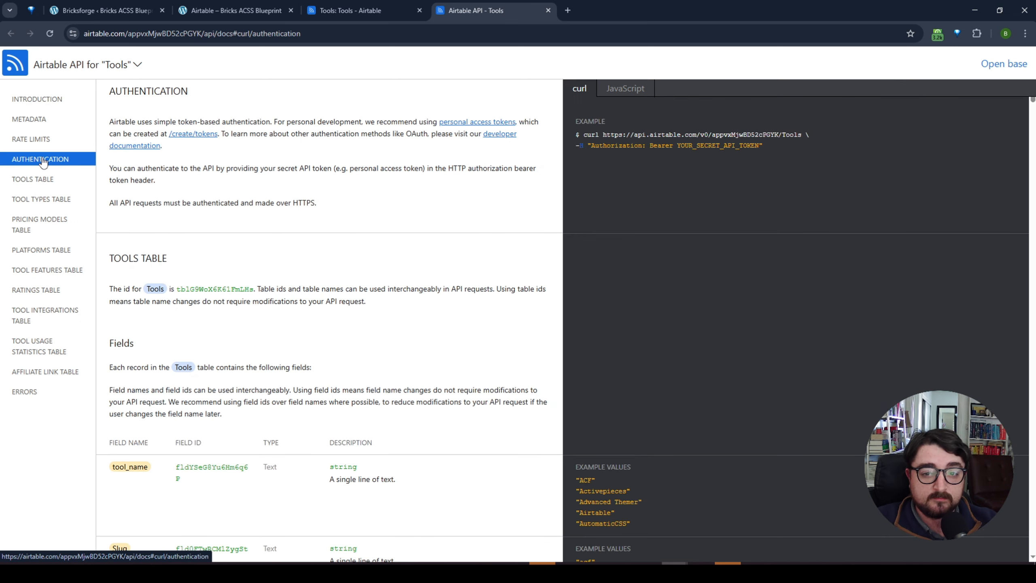
- Copy the Tools table's request URL from the curl authentication example, from https up to and including /Tools
double_click(605, 133)
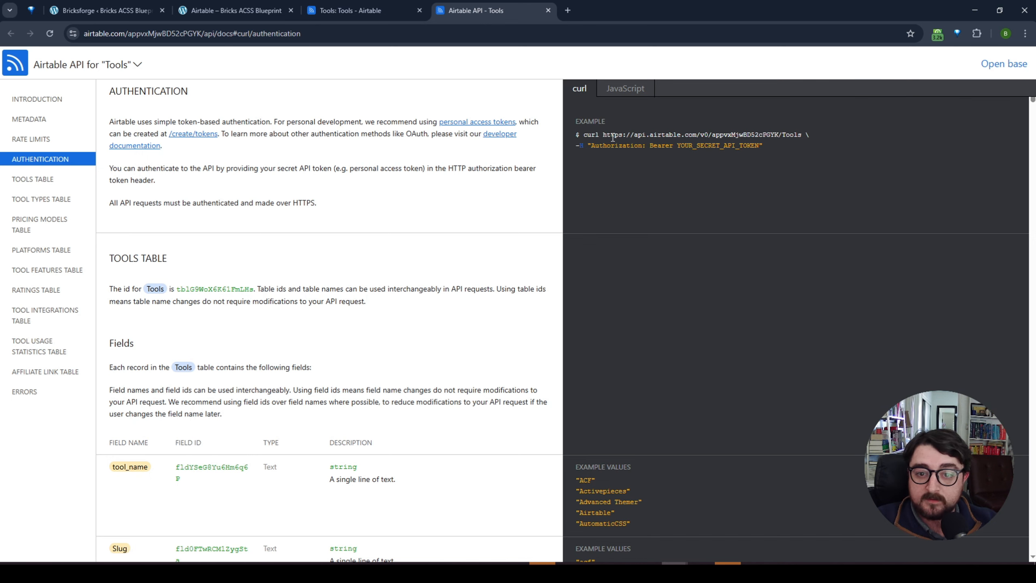
left_click_drag(626, 138, 790, 132)
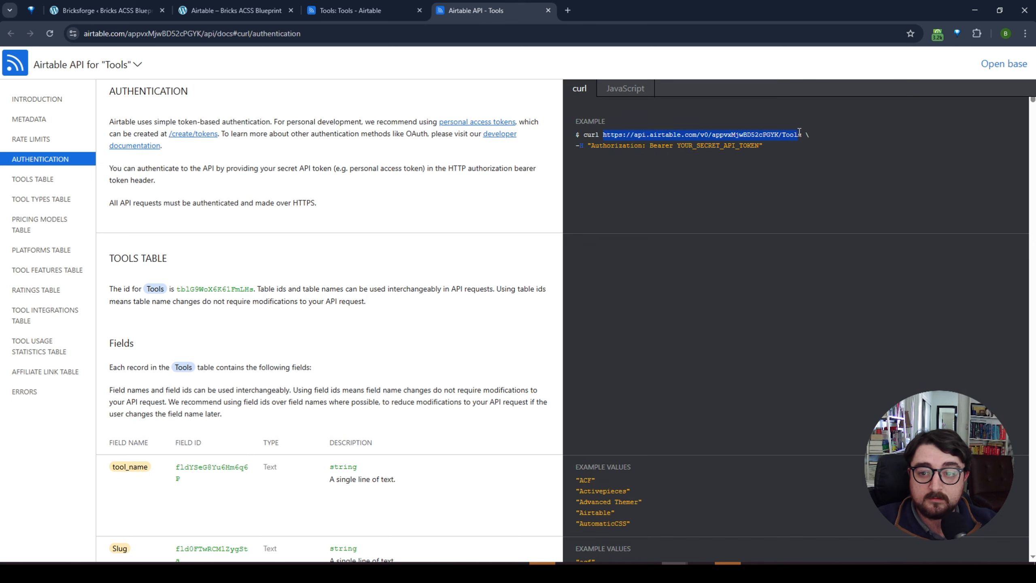
left_click_drag(712, 135, 778, 135)
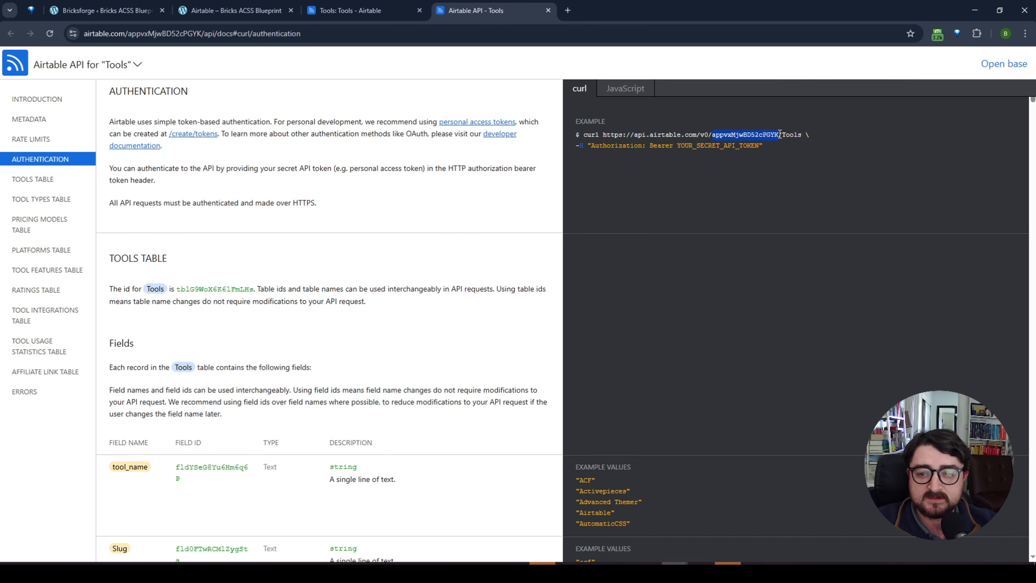
left_click_drag(782, 134, 603, 132)
key("ctrl+c")
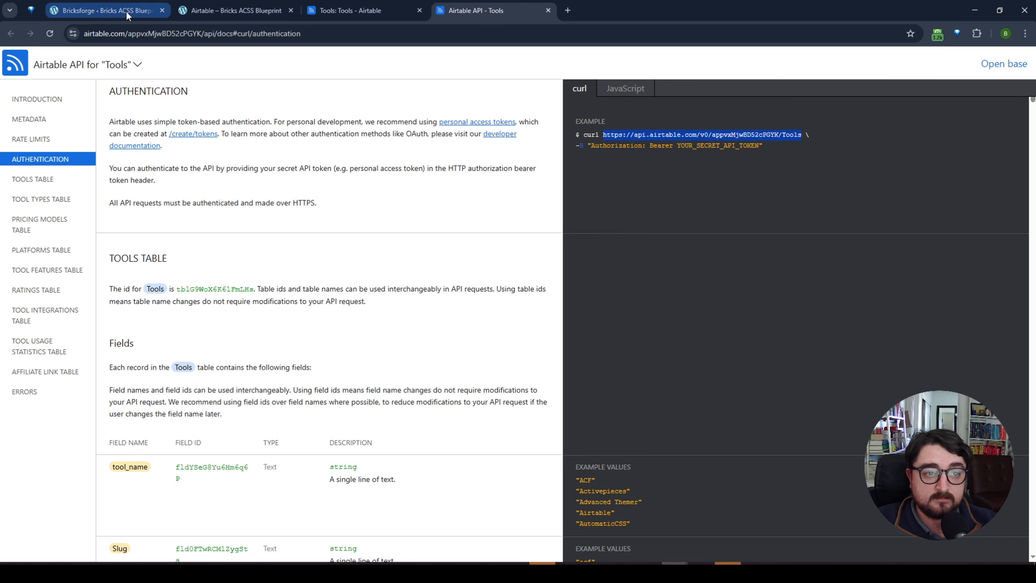
- Paste the copied Tools table URL as the Airtable endpoint's URL in Bricksforge and try fetching its data
left_click(104, 10)
left_click(436, 290)
key("ctrl+v")
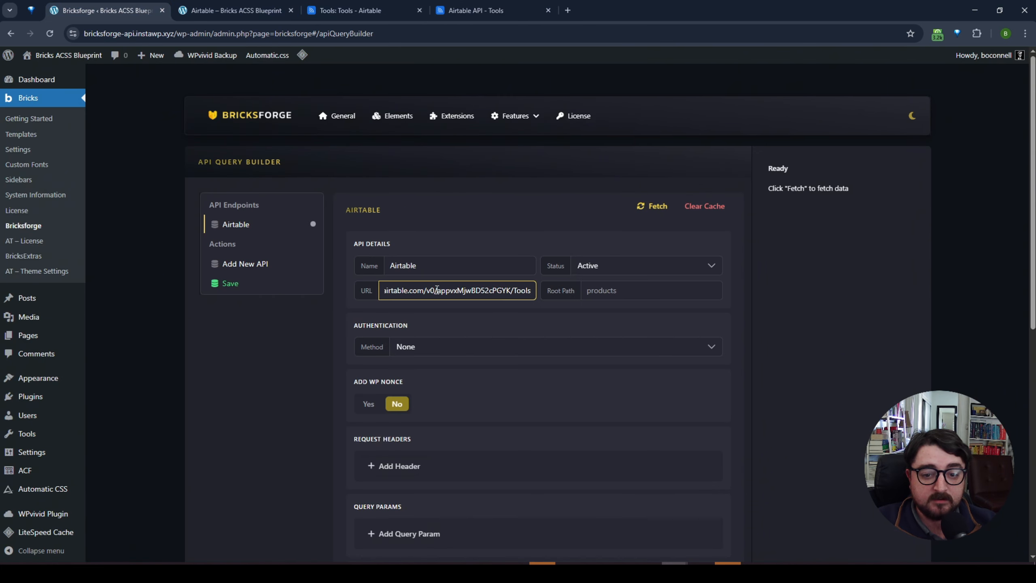
left_click(654, 209)
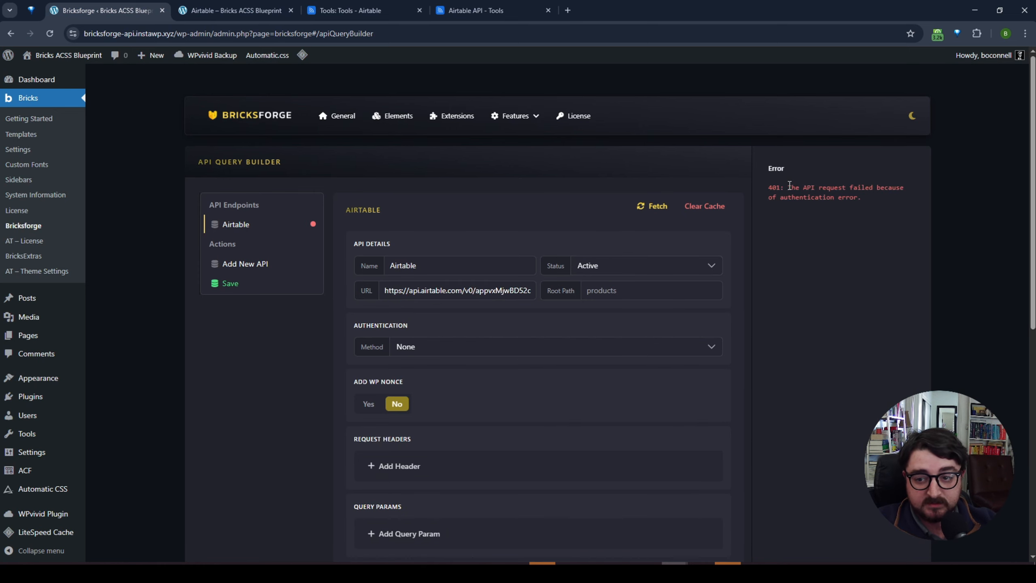
left_click_drag(788, 188, 862, 198)
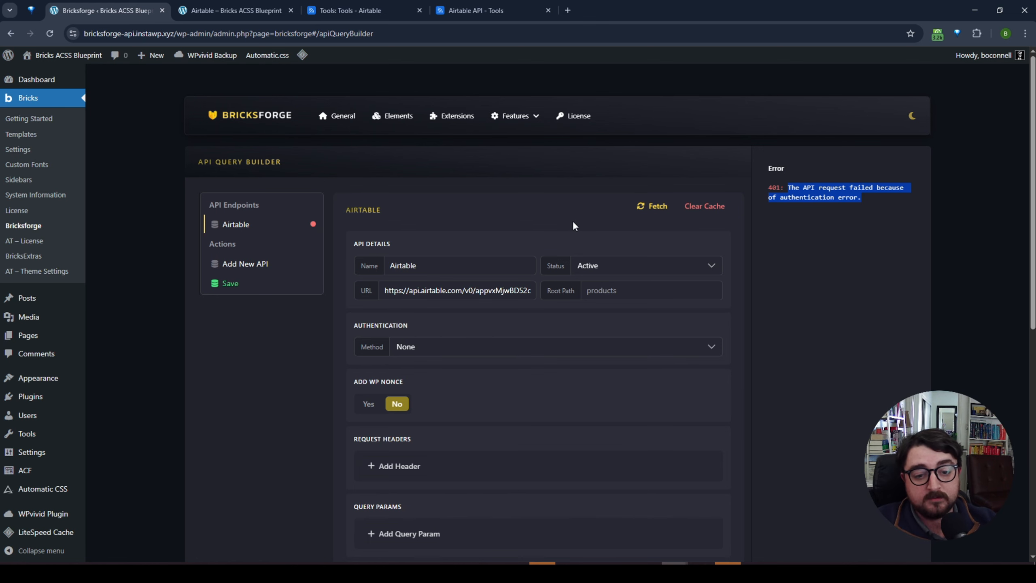
- Return to the Airtable base and open the Builder hub's personal access tokens page from the account options
left_click(459, 9)
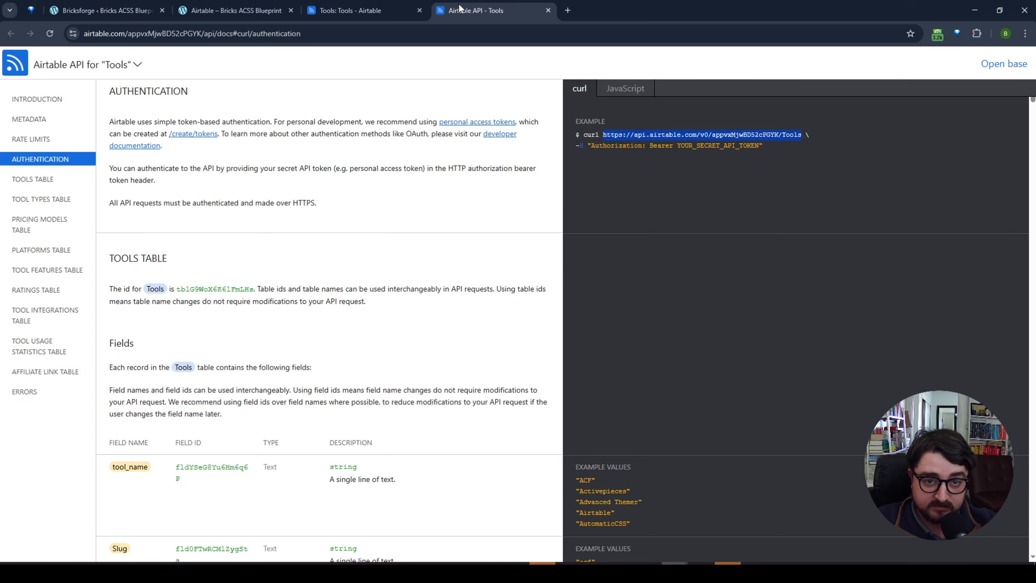
left_click(500, 199)
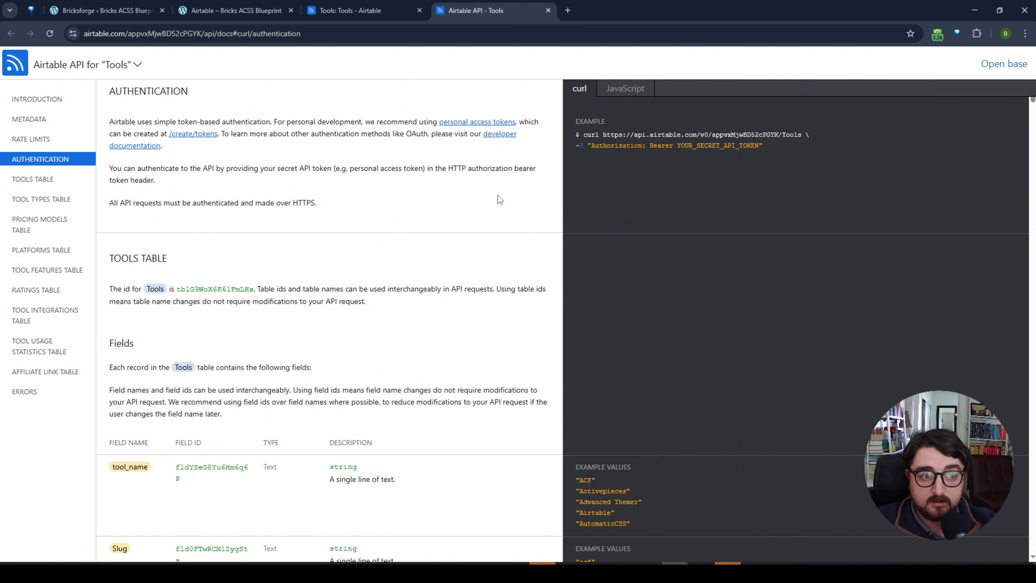
left_click(360, 12)
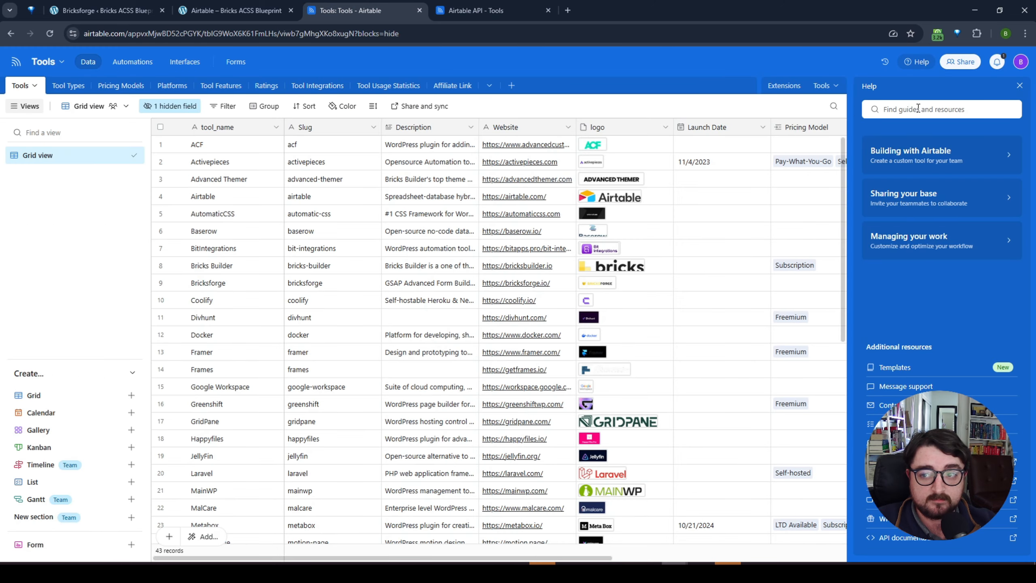
left_click(1019, 86)
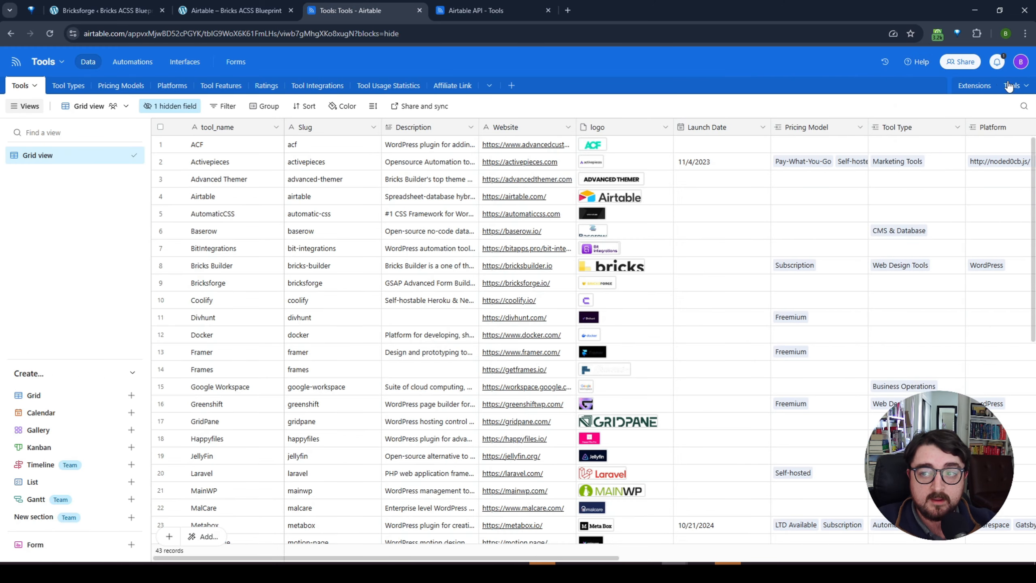
left_click(1021, 62)
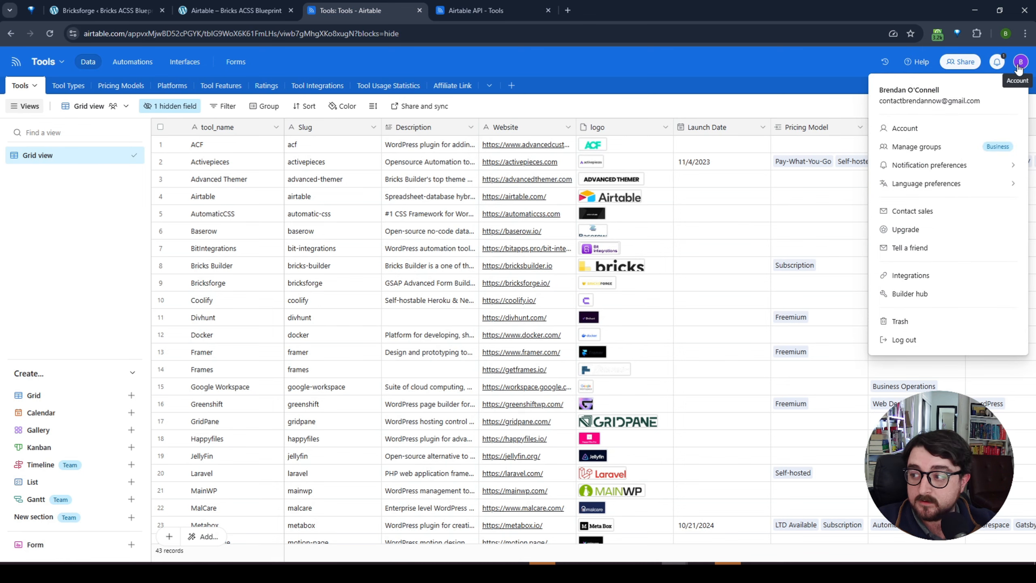
left_click(904, 295)
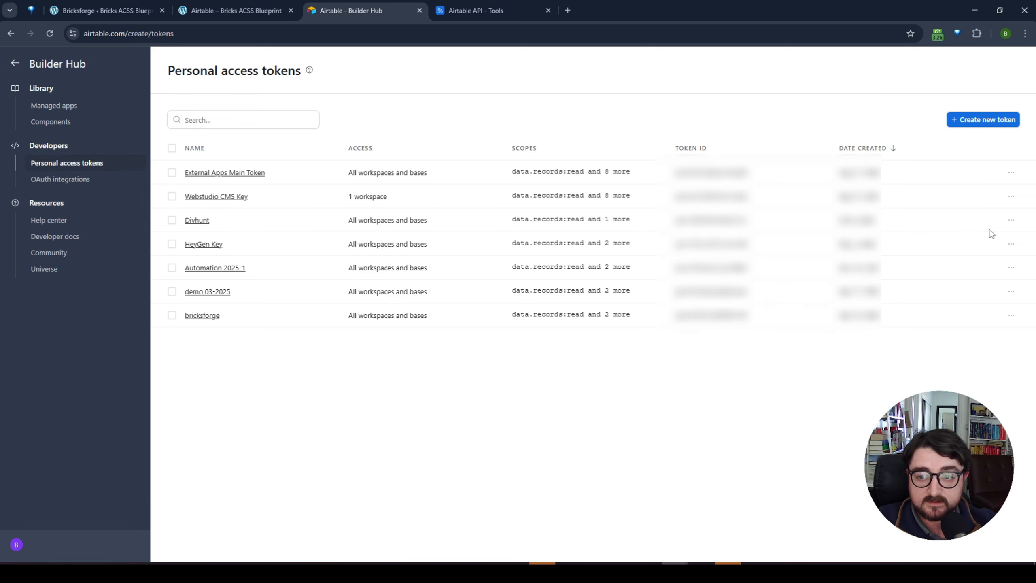
- Start a new personal access token named "Bricksforge Demo" and give it the data.records:read scope
left_click(983, 120)
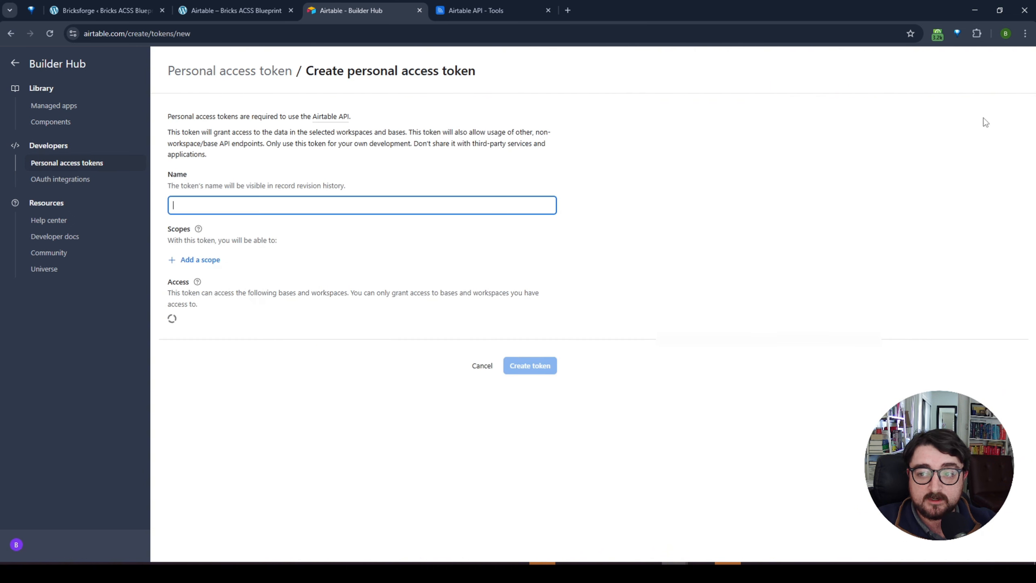
type("Brick")
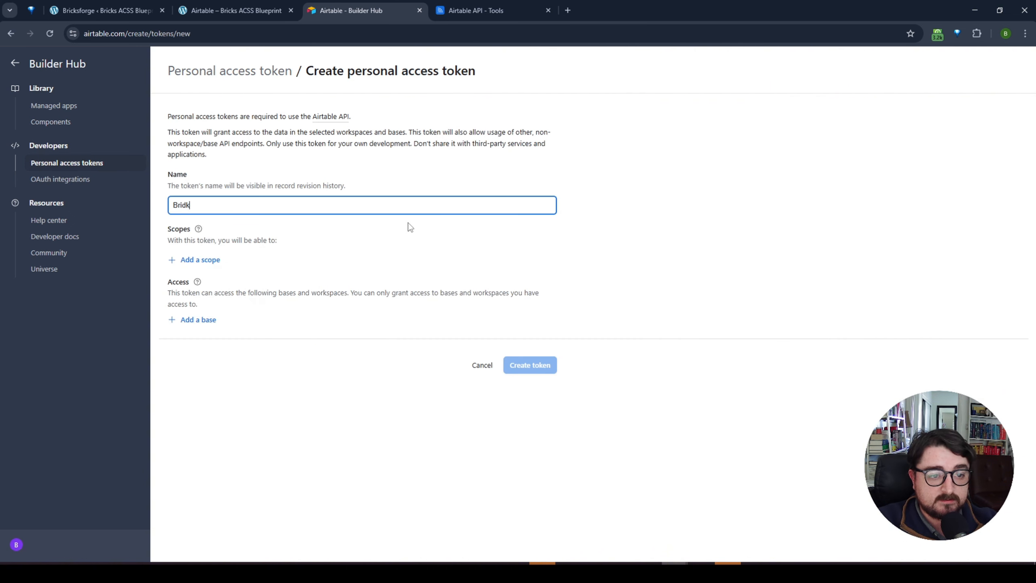
type("sfo")
type("rge Demo")
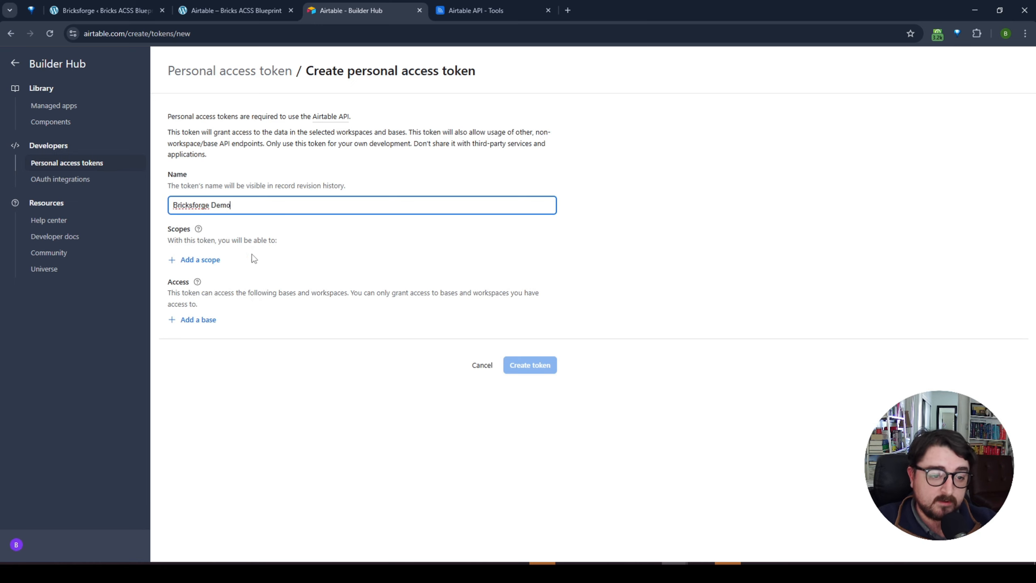
left_click(214, 261)
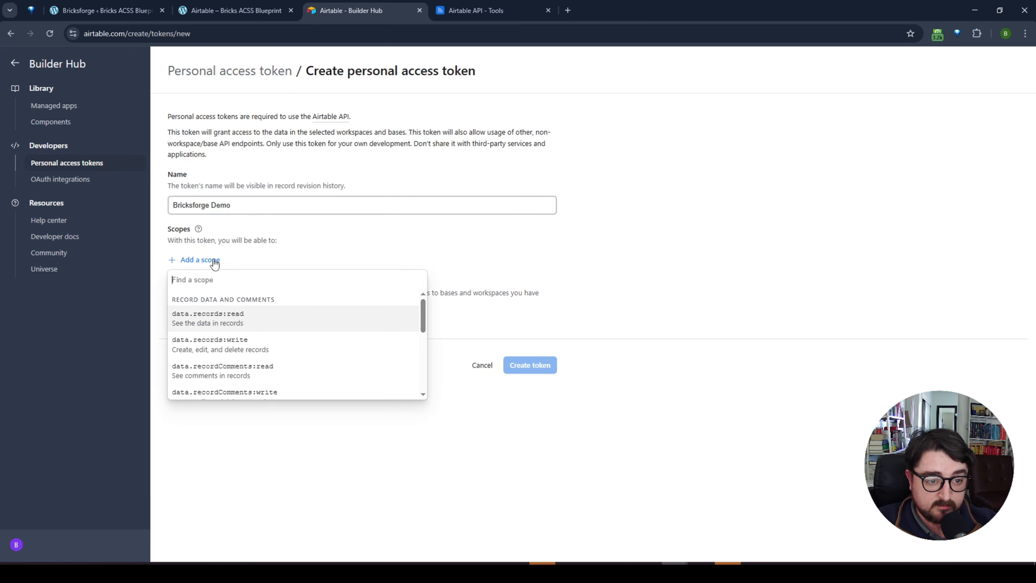
left_click(248, 323)
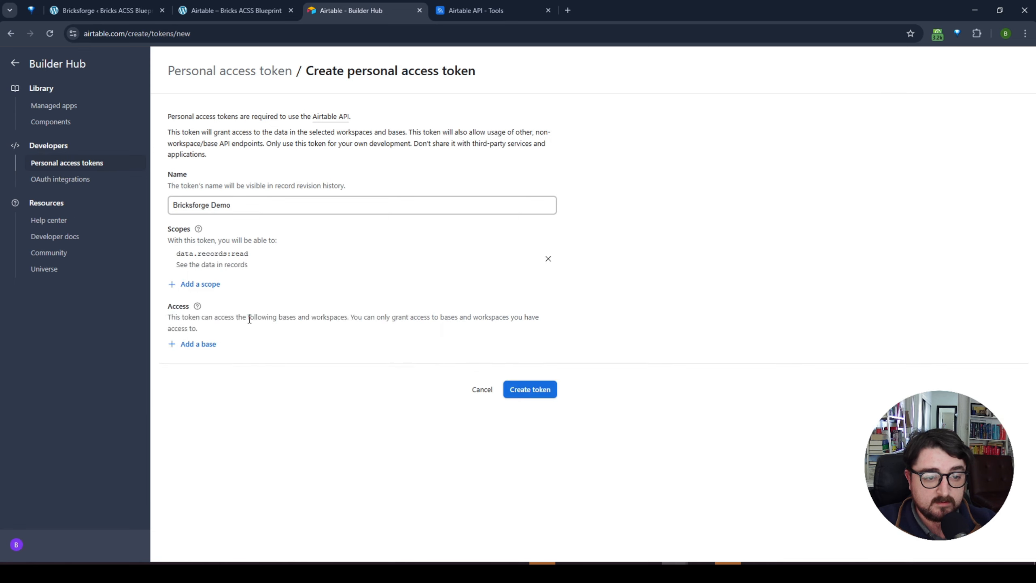
- Add the data.records:write and schema.bases:read scopes to the new personal access token
left_click(208, 288)
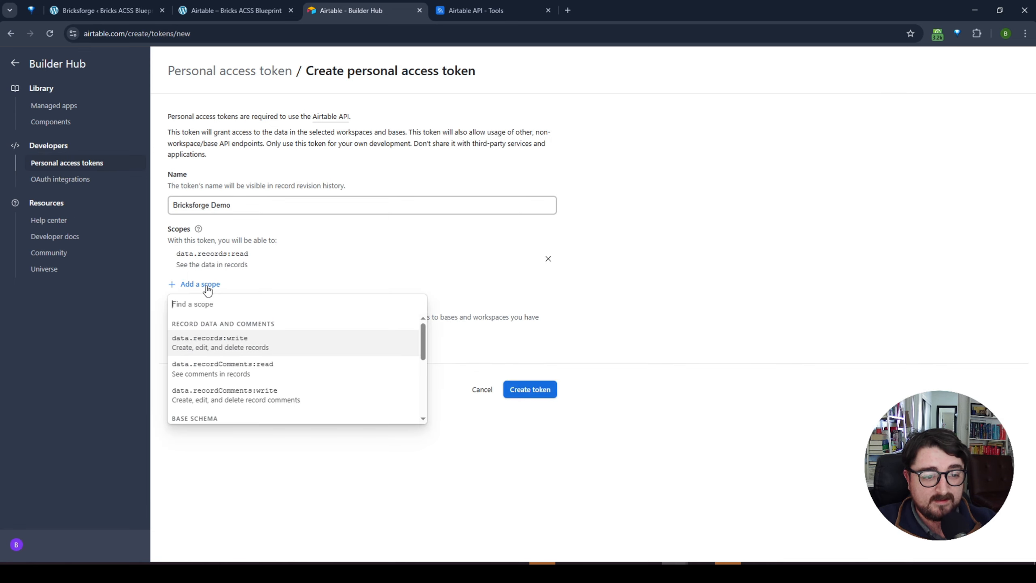
left_click(263, 348)
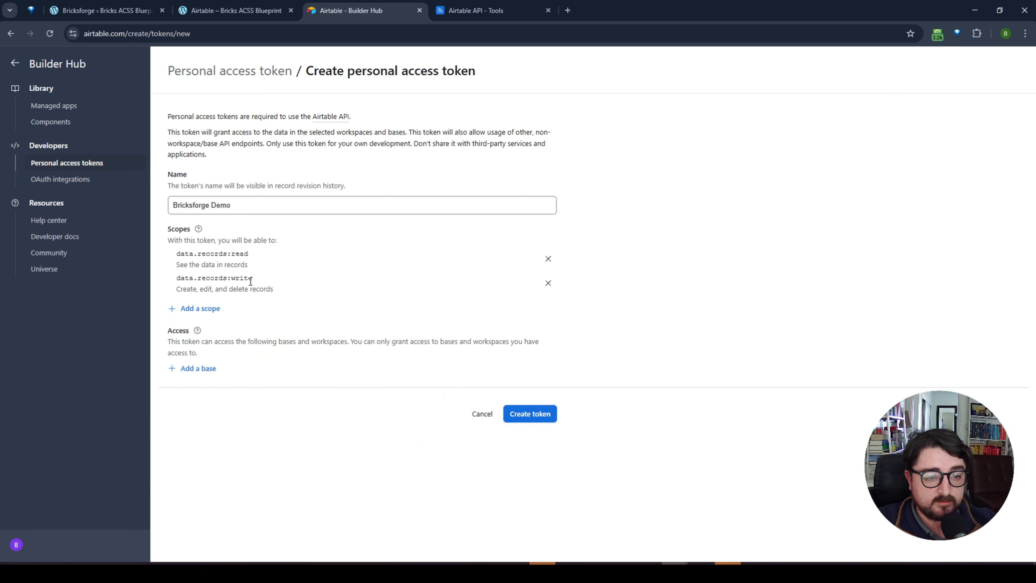
left_click(202, 309)
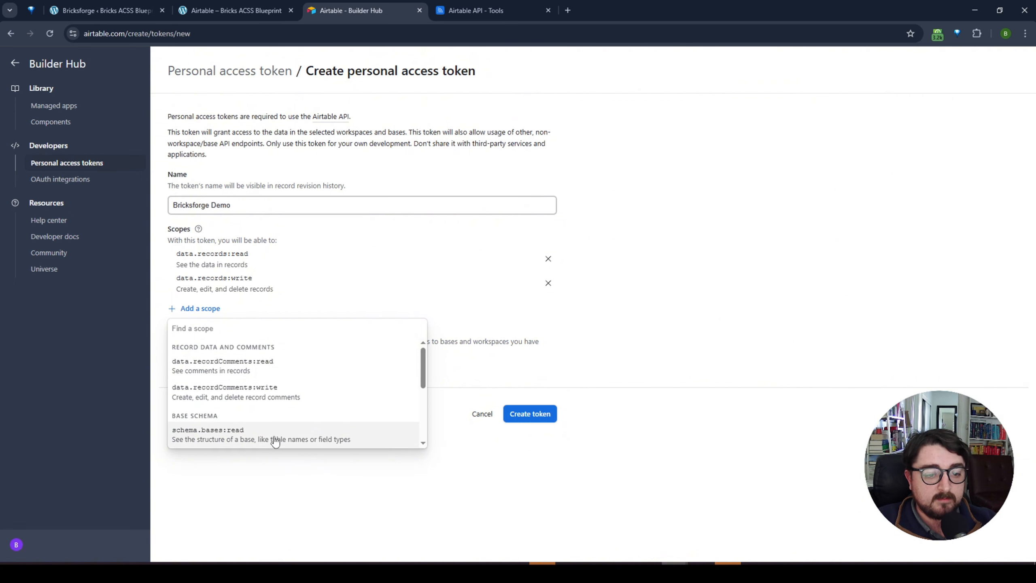
scroll(279, 408, "down", 1)
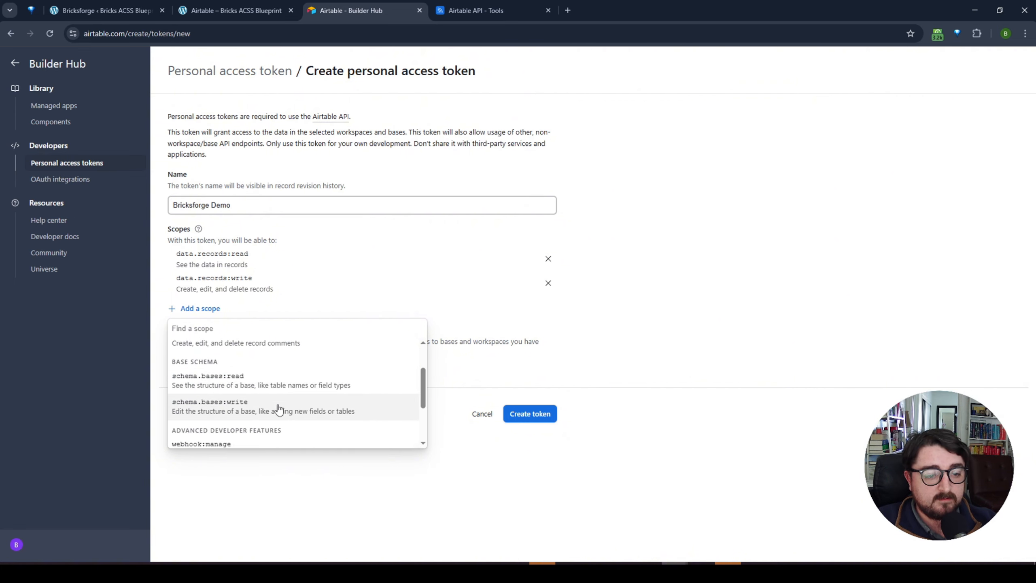
left_click(258, 383)
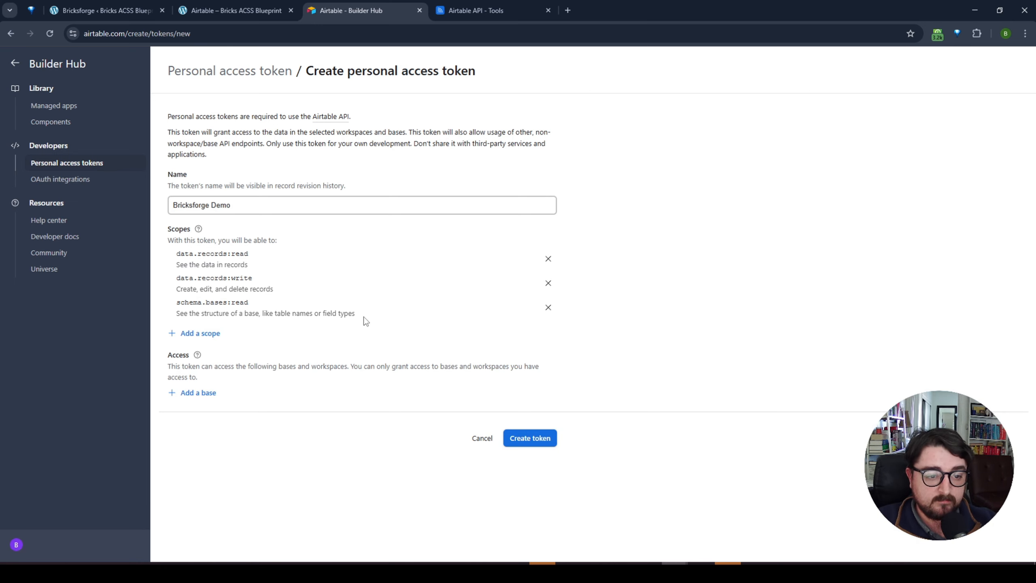
- Grant the token access to all current and future bases in all current and future workspaces
left_click(193, 394)
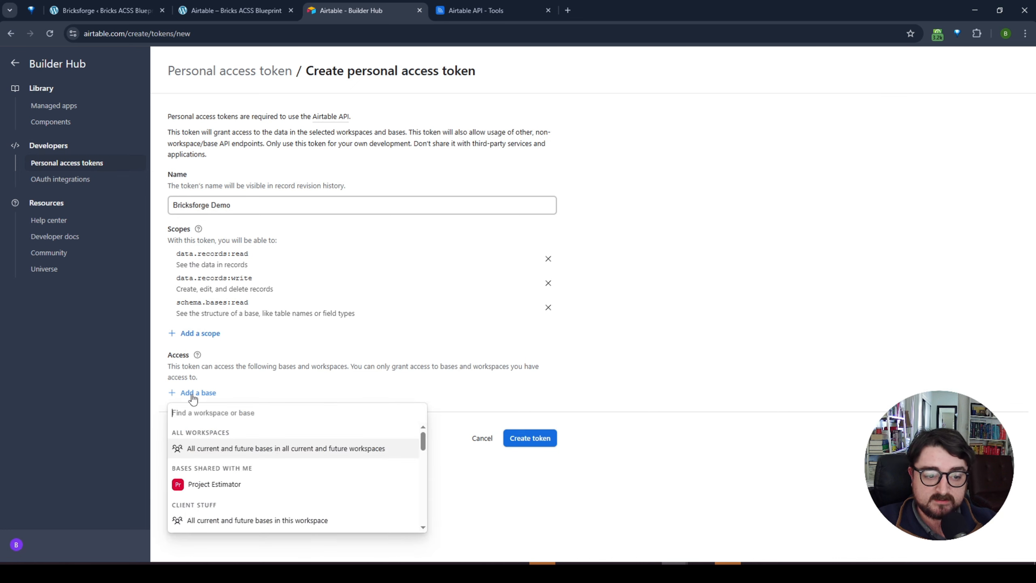
scroll(371, 452, "down", 2)
scroll(372, 452, "down", 5)
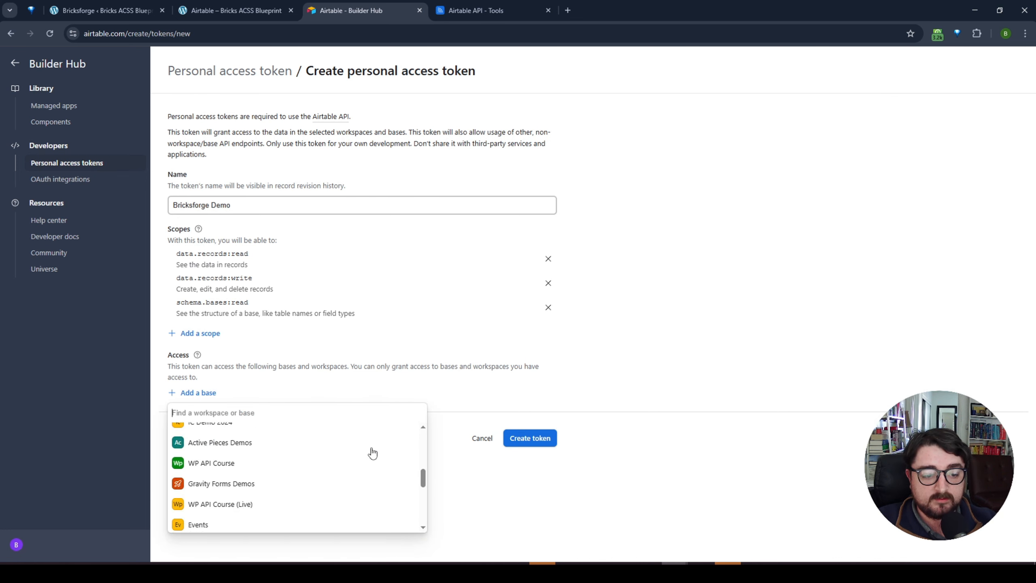
scroll(370, 451, "up", 10)
left_click(248, 451)
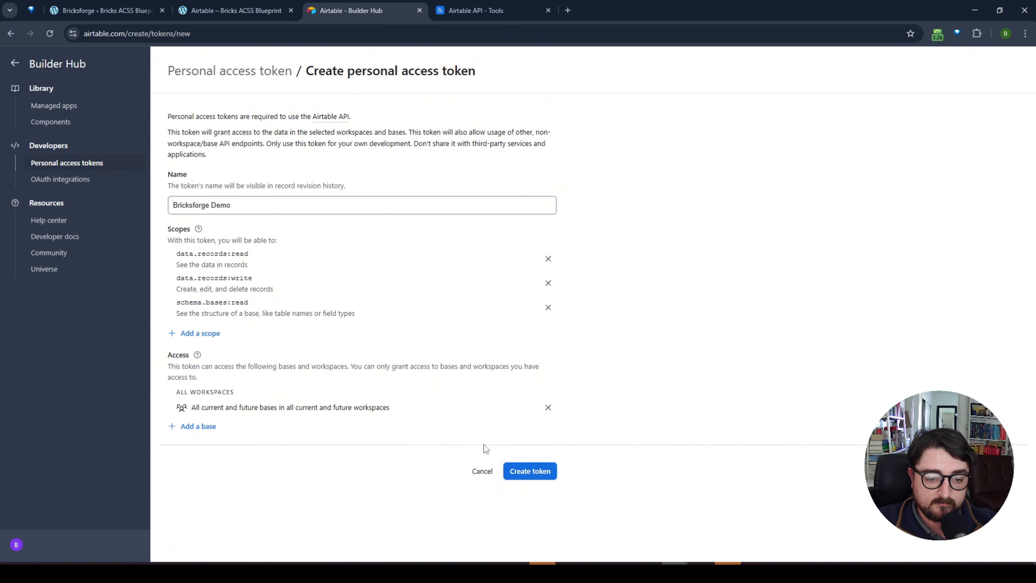
- Create the personal access token, copy its value and close the token dialog
left_click(529, 473)
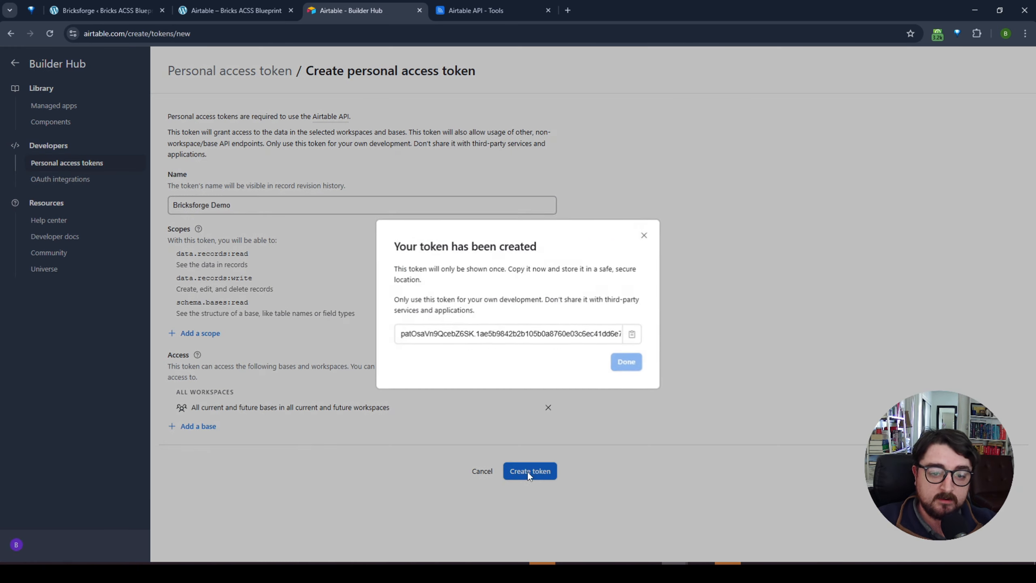
left_click(629, 335)
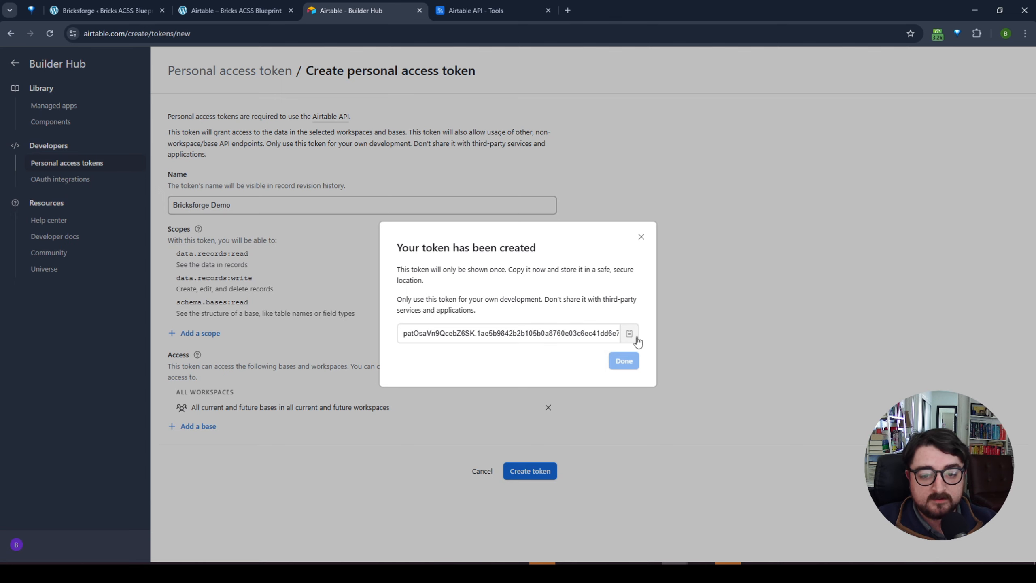
left_click_drag(414, 334, 390, 334)
left_click_drag(481, 333, 390, 331)
left_click(629, 333)
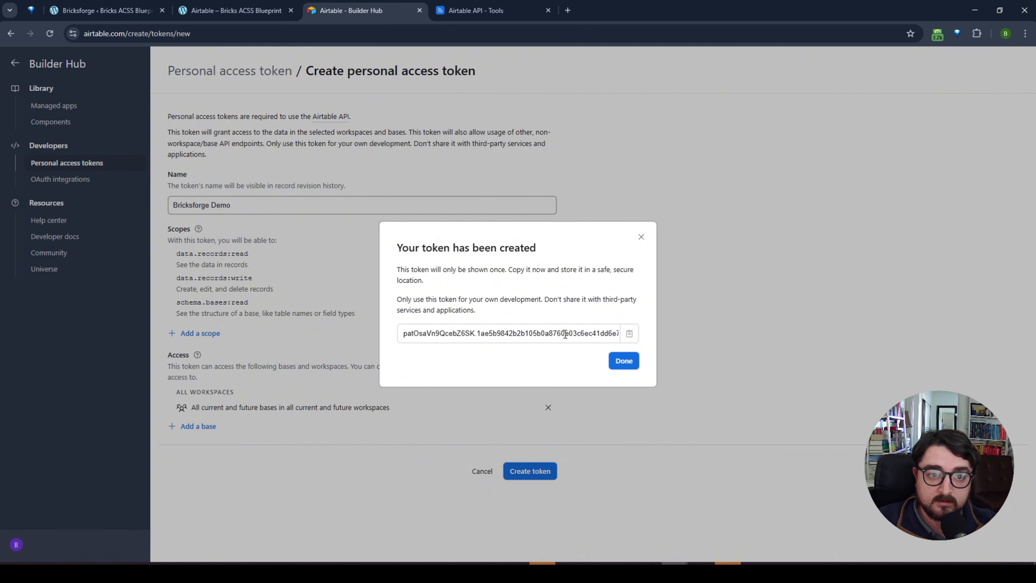
left_click(629, 334)
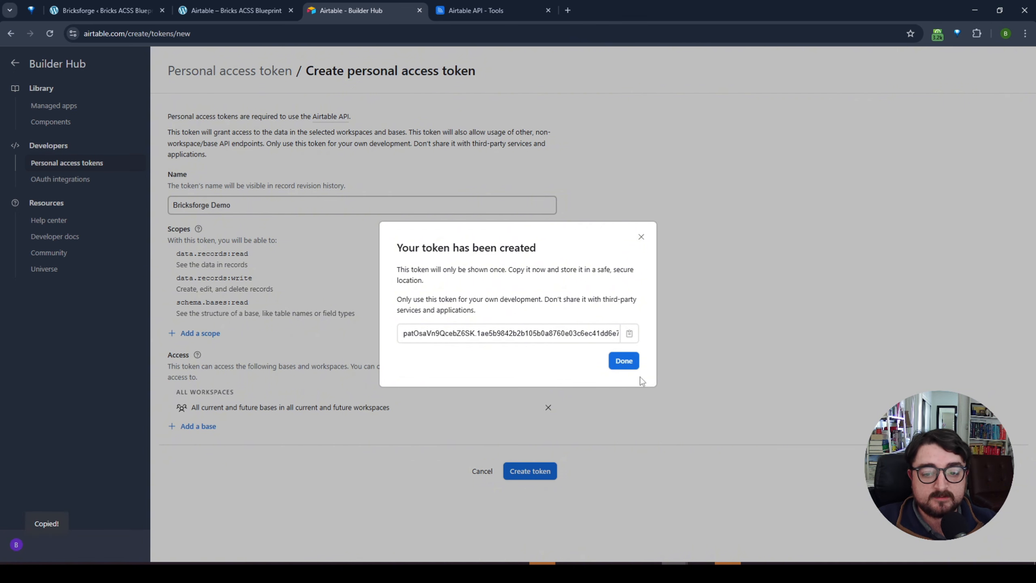
left_click(623, 361)
- Switch to Bricksforge, set the Airtable endpoint's authentication method to Bearer Token and paste the copied access token as the static token
left_click(117, 15)
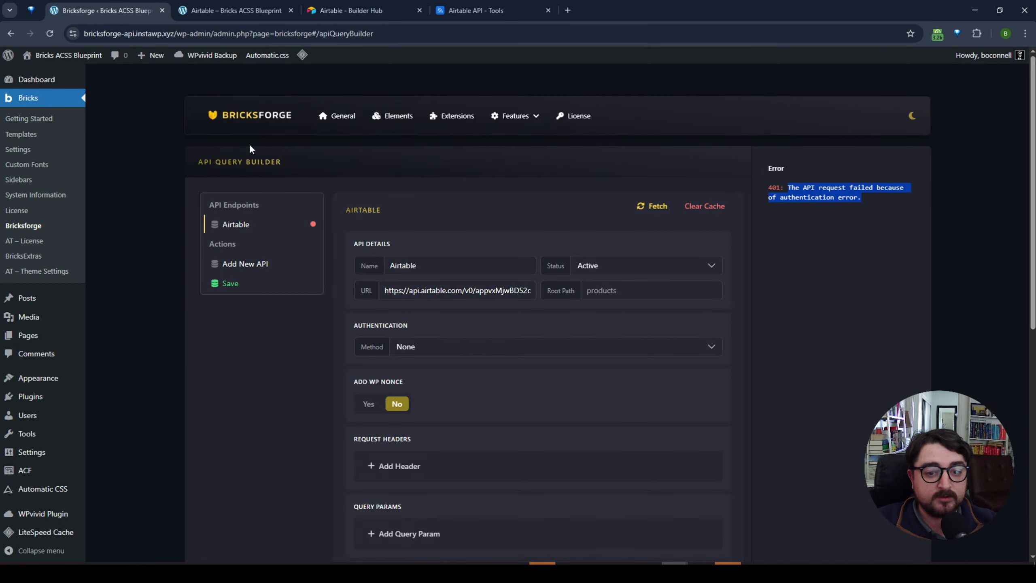
left_click(457, 329)
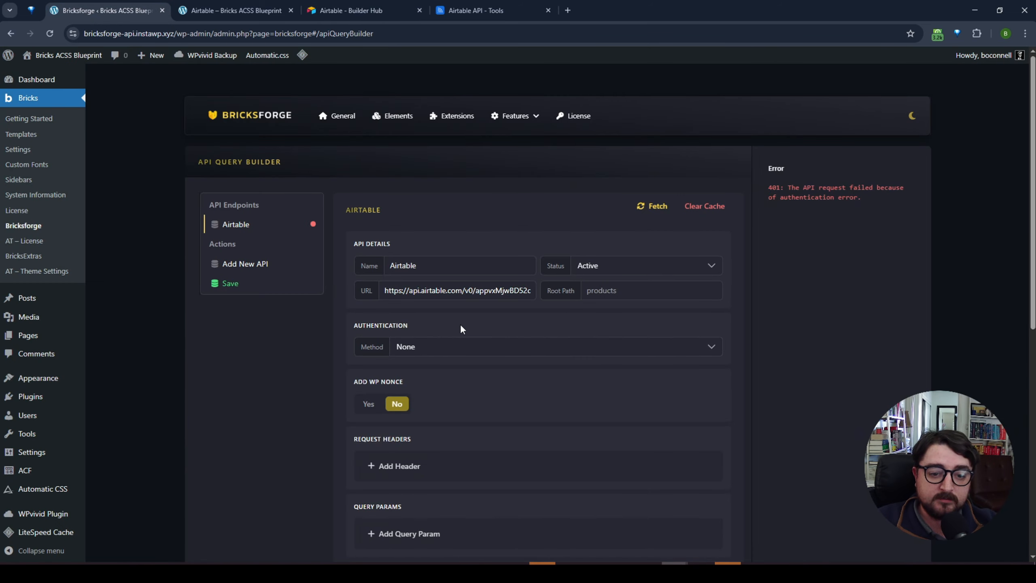
left_click(456, 350)
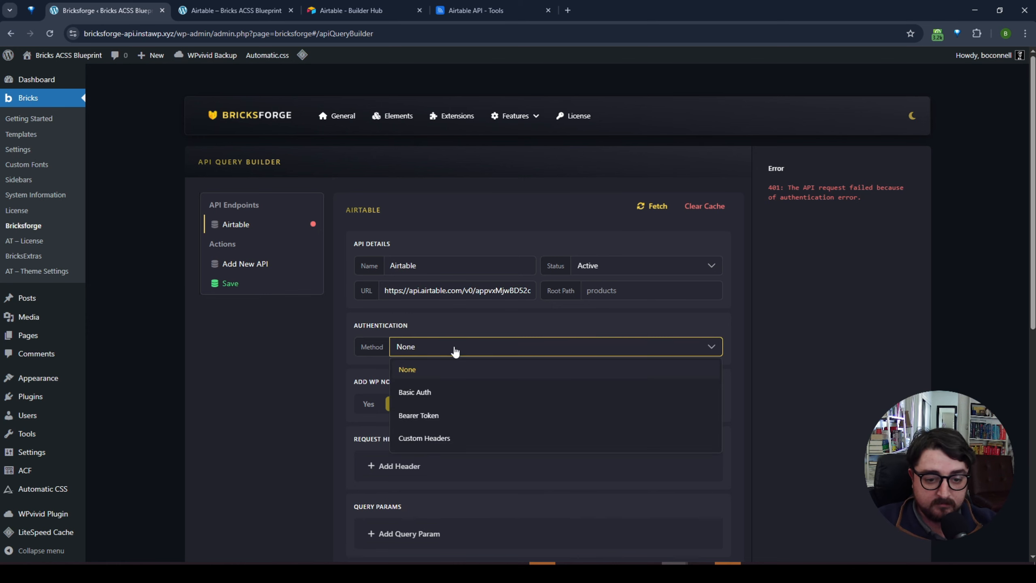
left_click(454, 420)
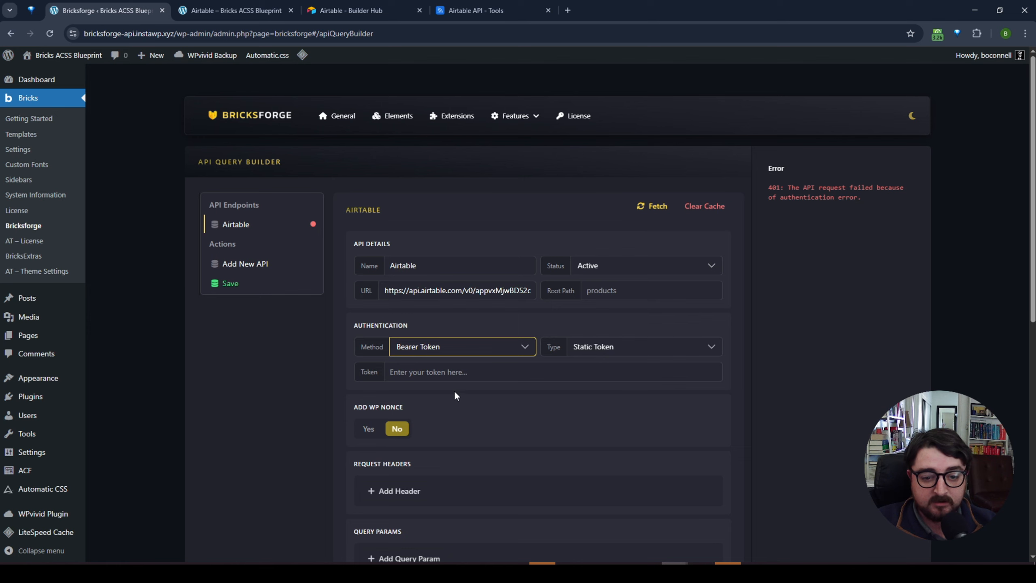
left_click(508, 374)
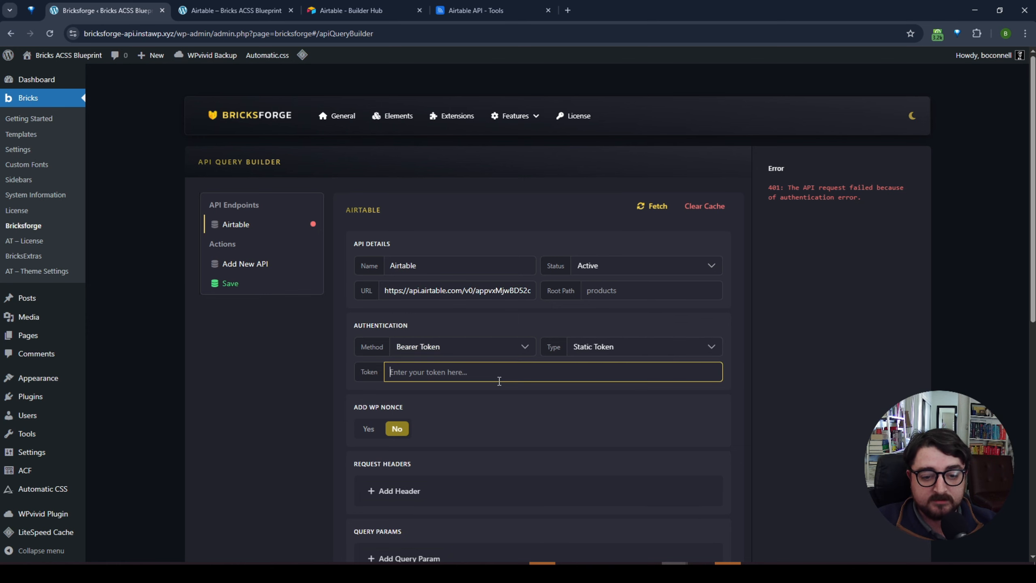
key("ctrl+v")
left_click(286, 369)
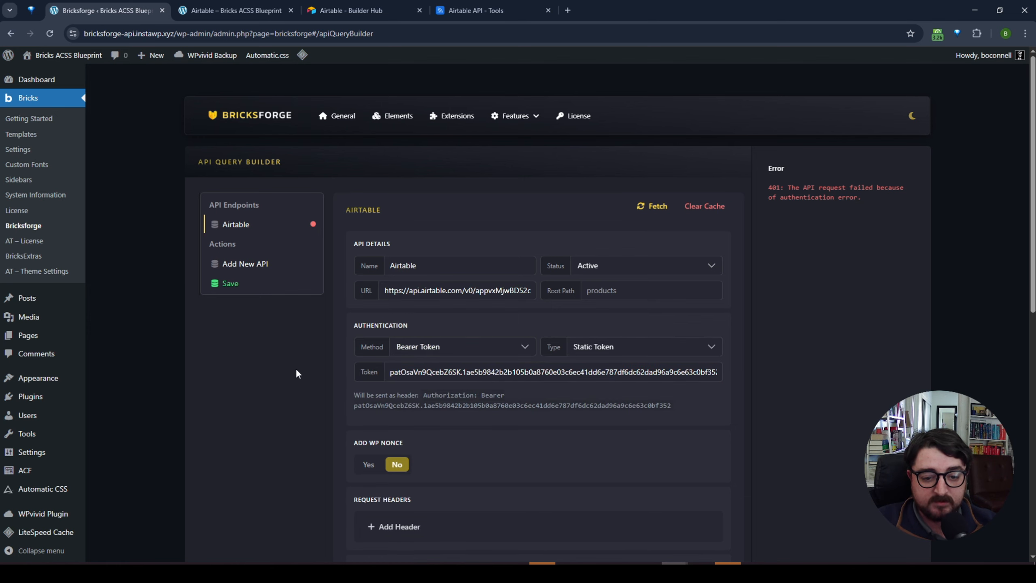
- Compare the endpoint's generated Authorization header with the Bearer header in the Airtable API documentation's curl authentication example
left_click_drag(424, 395, 507, 396)
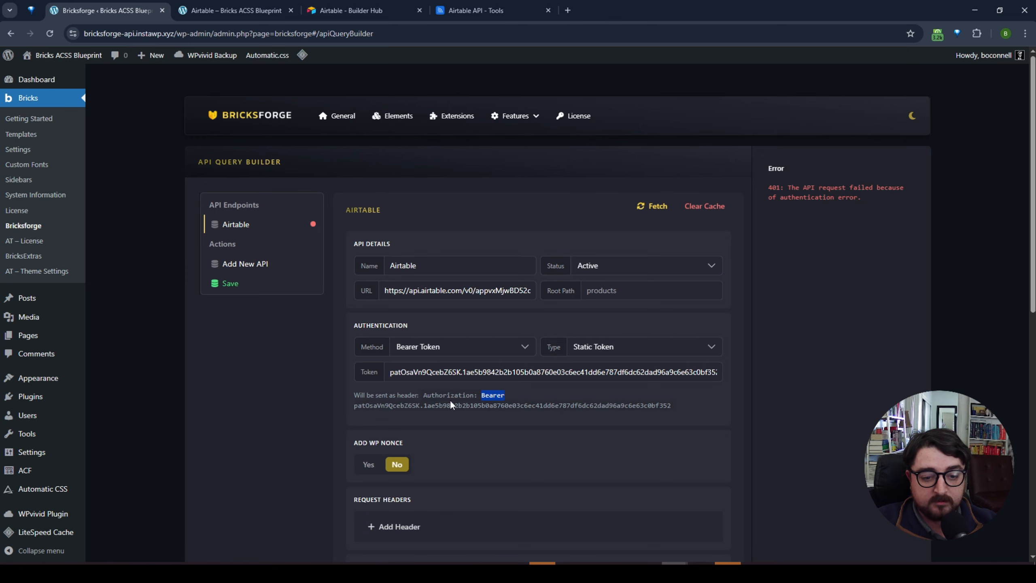
left_click_drag(355, 405, 535, 405)
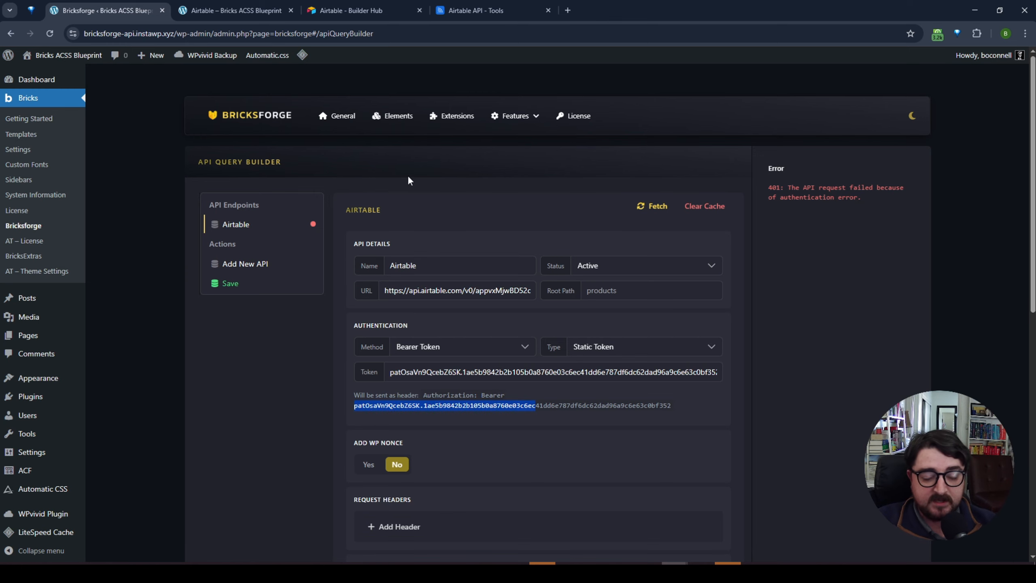
left_click(495, 398)
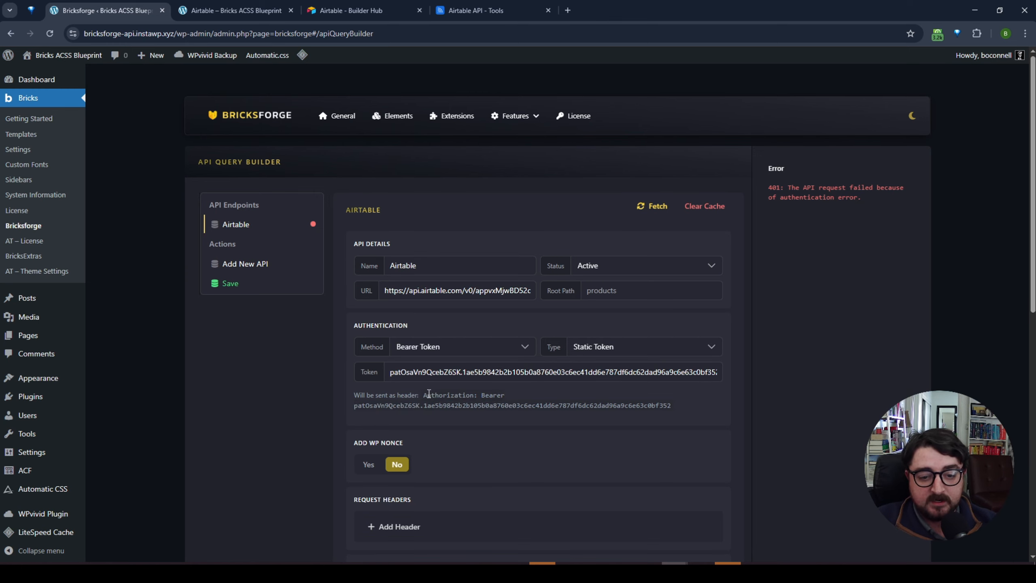
left_click_drag(425, 395, 505, 395)
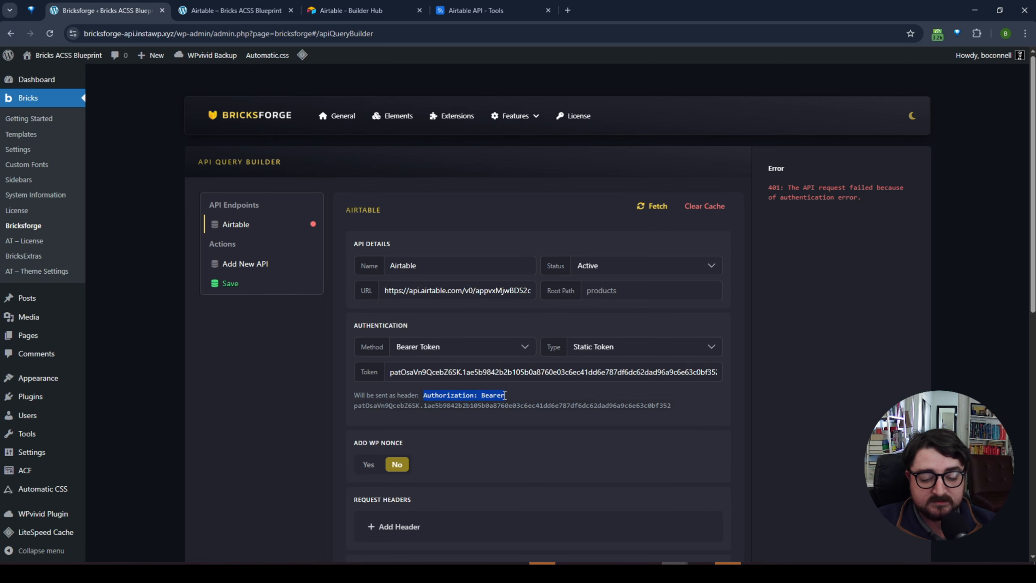
left_click(522, 397)
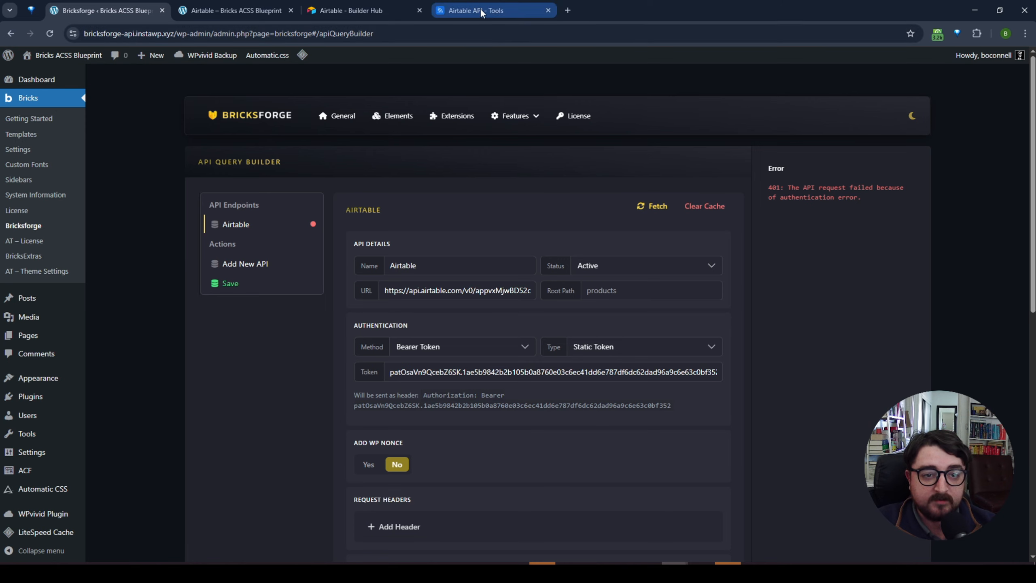
left_click(369, 12)
left_click(508, 16)
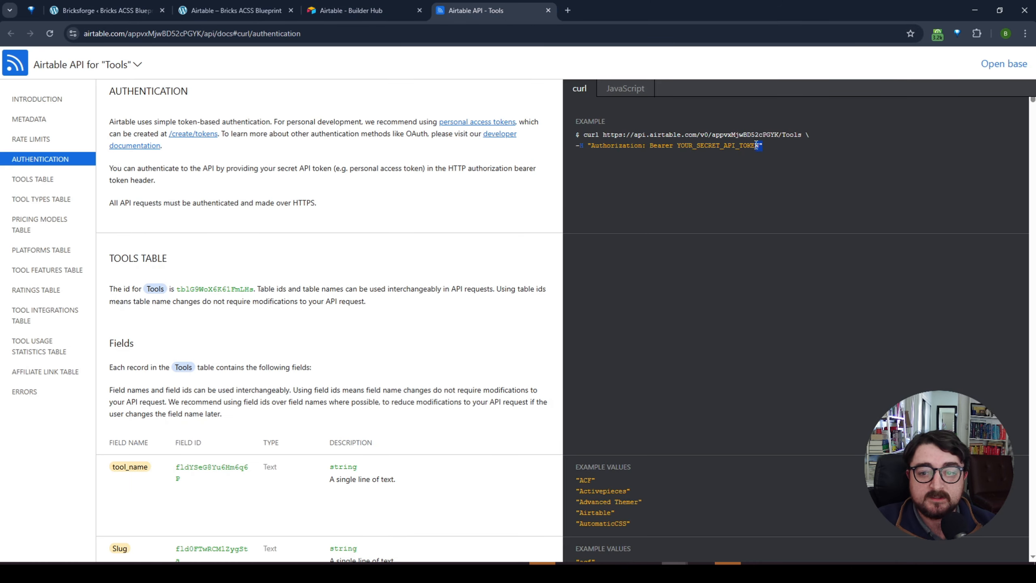
left_click_drag(756, 145, 592, 142)
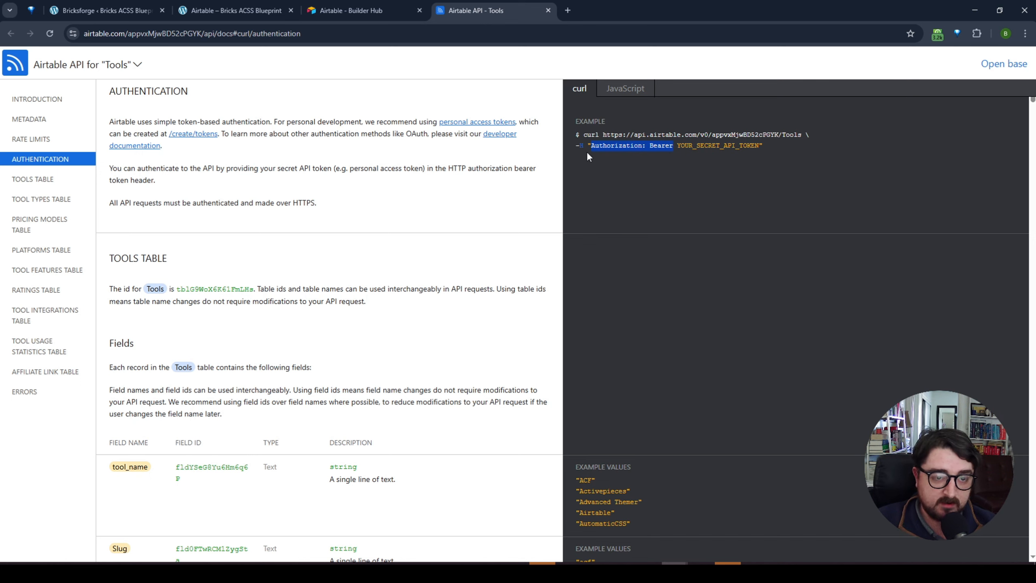
left_click_drag(581, 139, 579, 142)
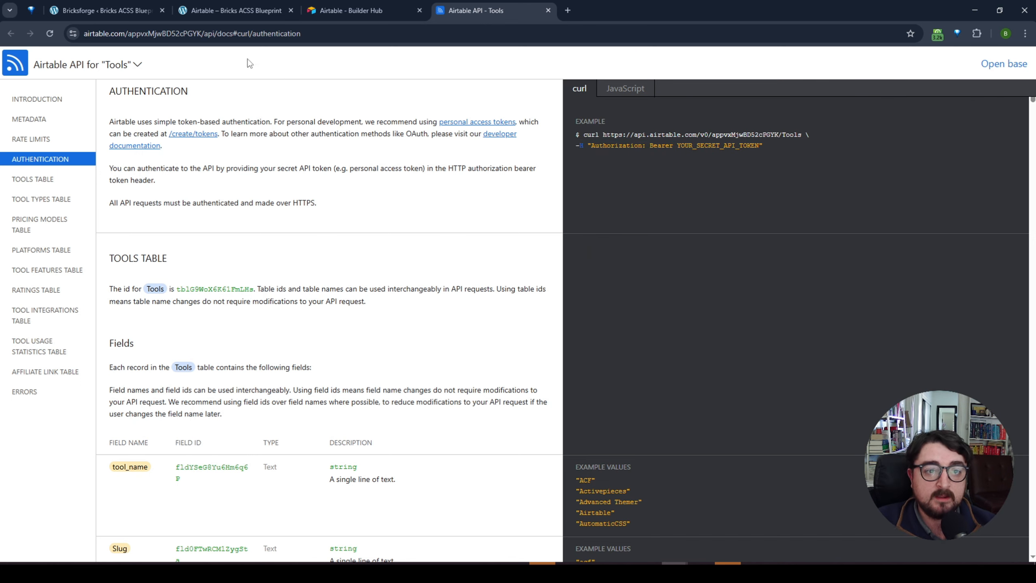
- Return to Bricksforge, close the Airtable – Bricks ACSS Blueprint page and fetch the Airtable endpoint's data with the new authentication
left_click(117, 11)
left_click(291, 10)
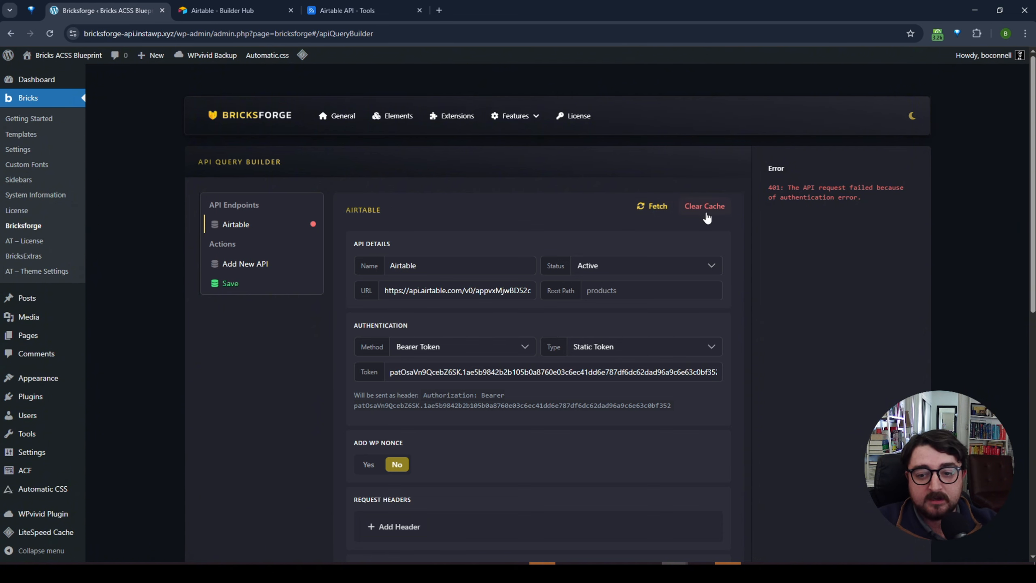
left_click(654, 206)
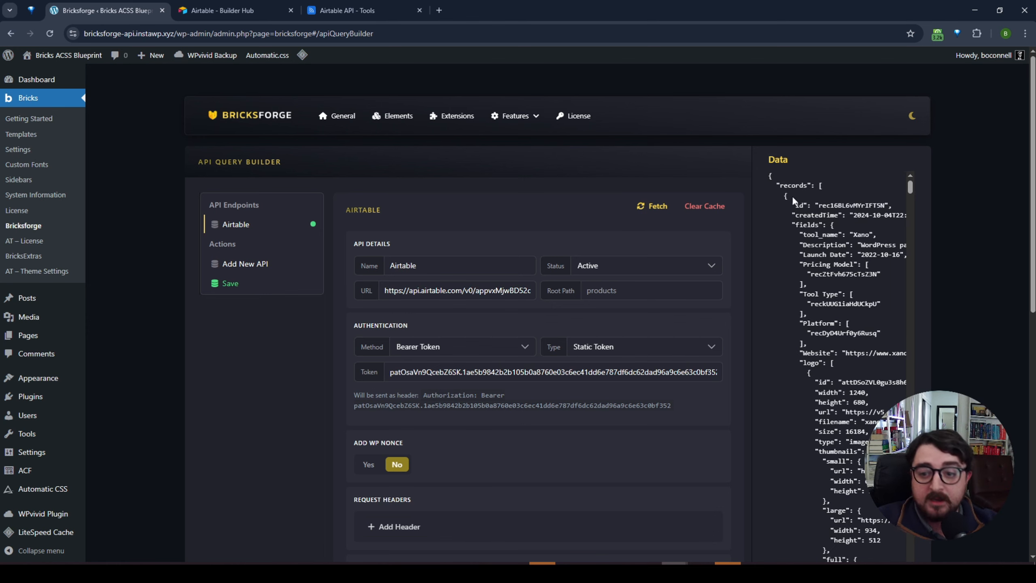
- Examine the fetched Tools records, including the tool name, description and logo fields, and look further down through the returned data
left_click_drag(854, 235, 870, 238)
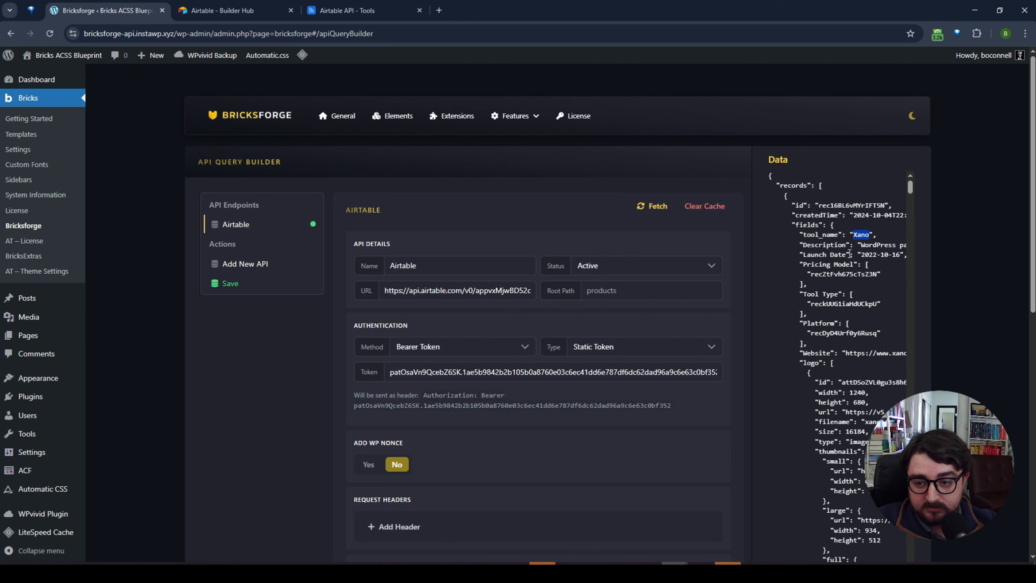
left_click_drag(861, 245, 873, 246)
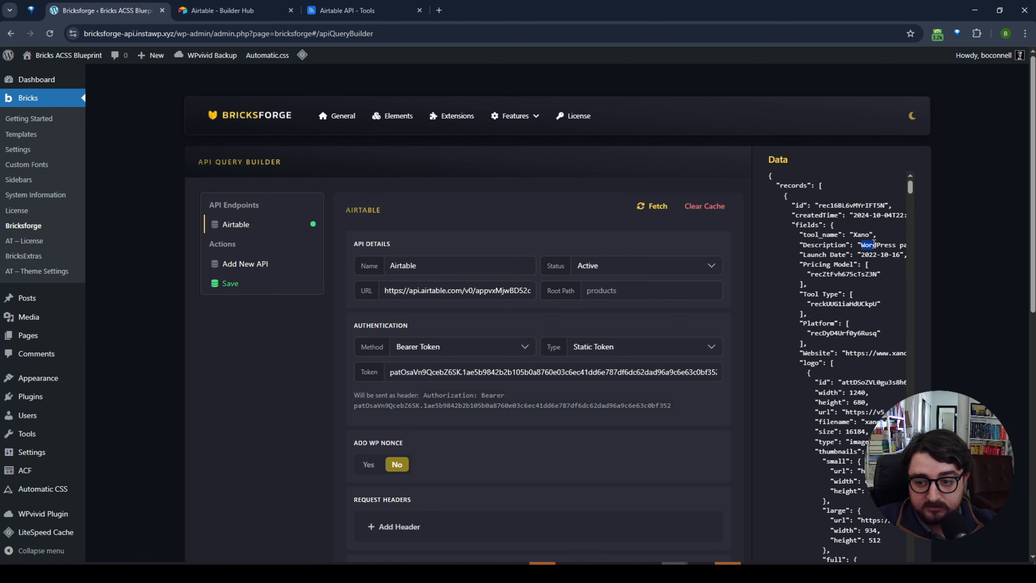
left_click(858, 374)
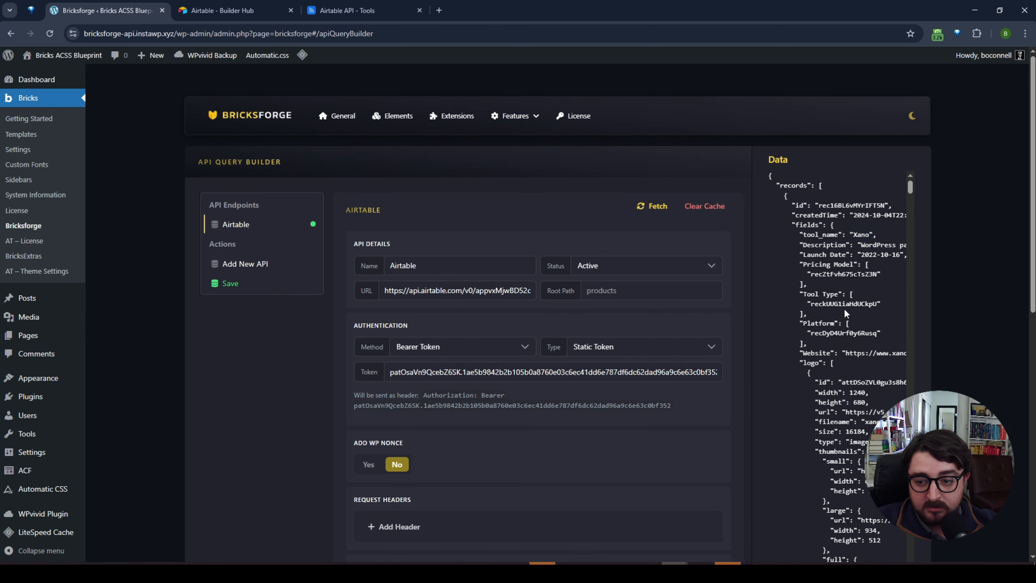
double_click(809, 363)
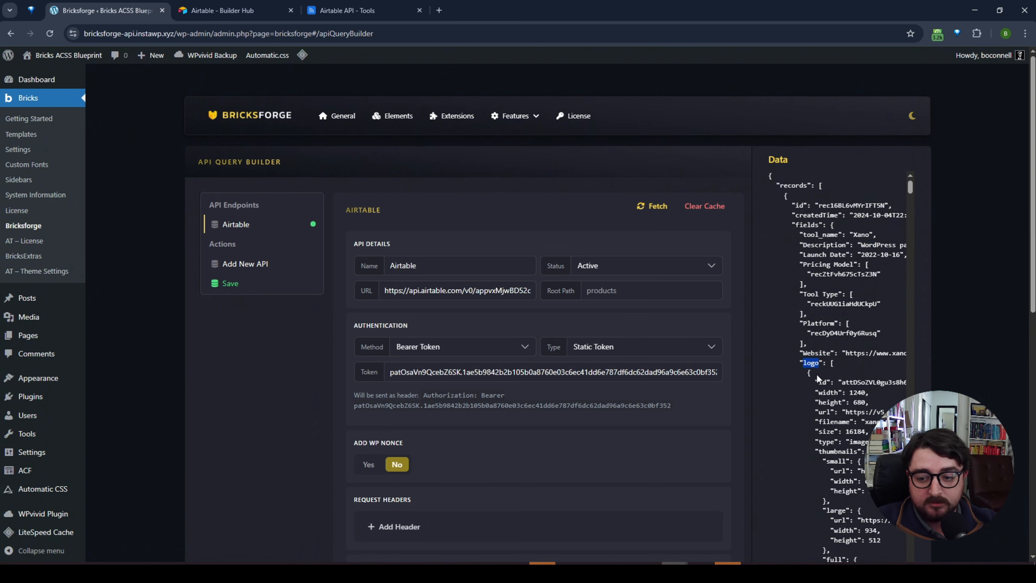
left_click_drag(845, 412, 868, 442)
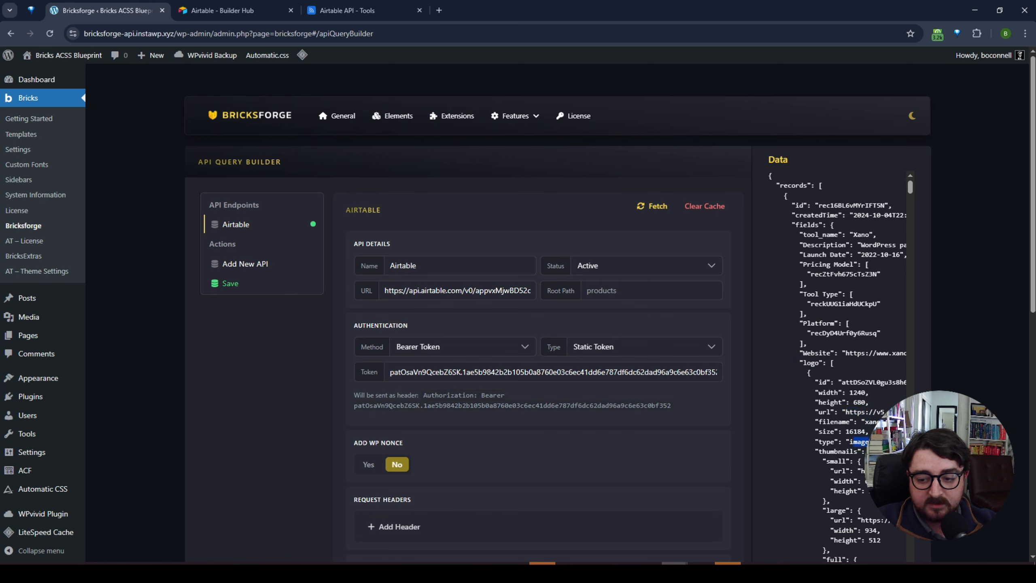
left_click(860, 445)
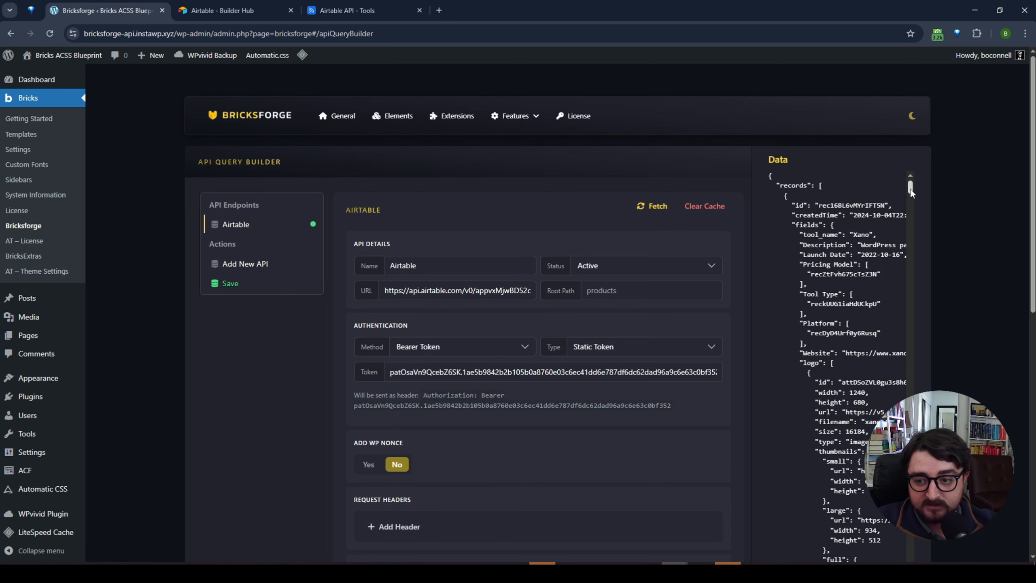
left_click_drag(910, 187, 893, 388)
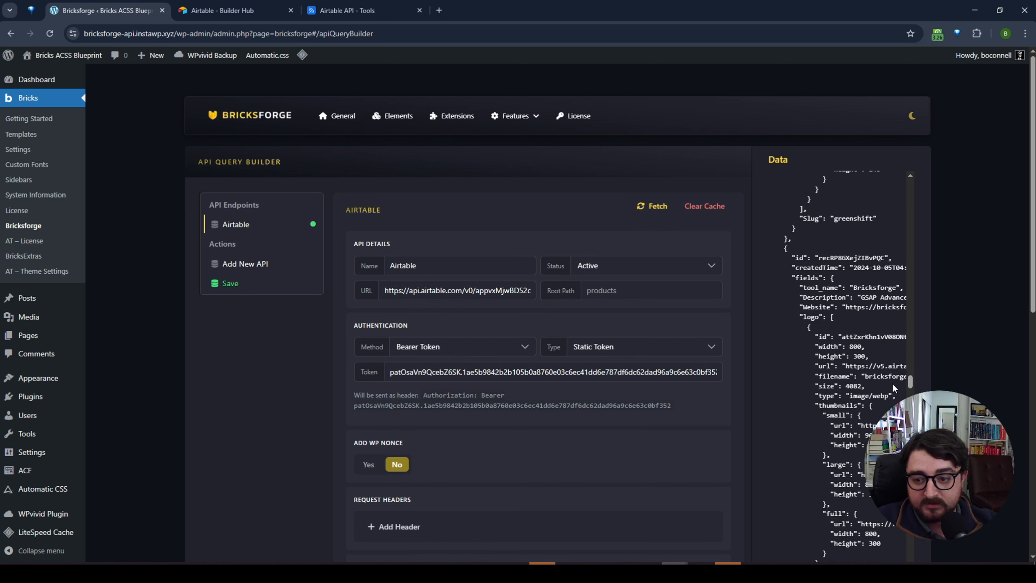
- Examine the tool names in the fetched records, such as Bricksforge, WPvivid and Photopea
left_click_drag(850, 288, 895, 289)
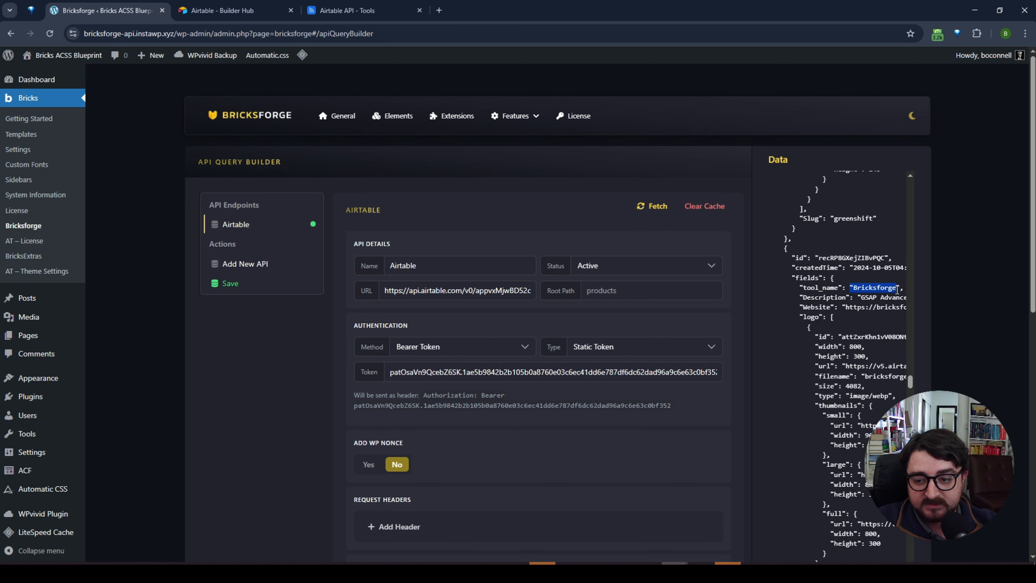
scroll(881, 286, "down", 6)
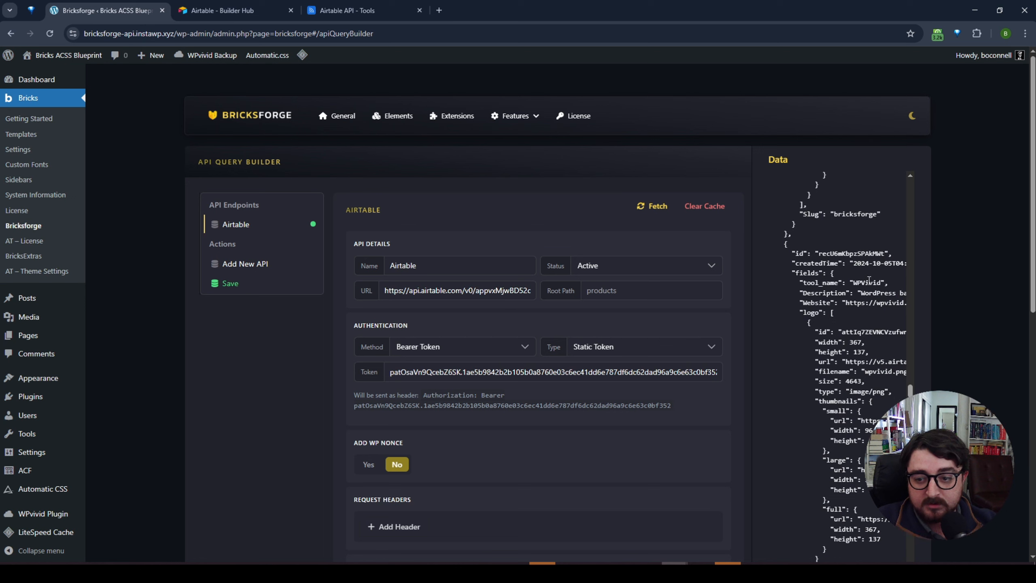
double_click(868, 282)
scroll(870, 382, "down", 5)
double_click(870, 385)
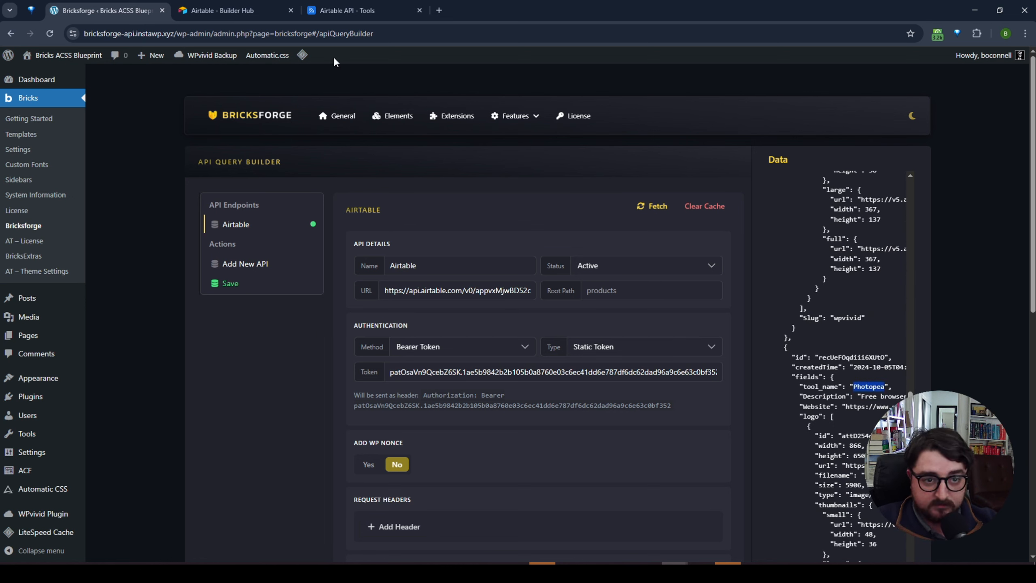
- Open the Airtable base from its API documentation and look through the Tools table's records
left_click(345, 11)
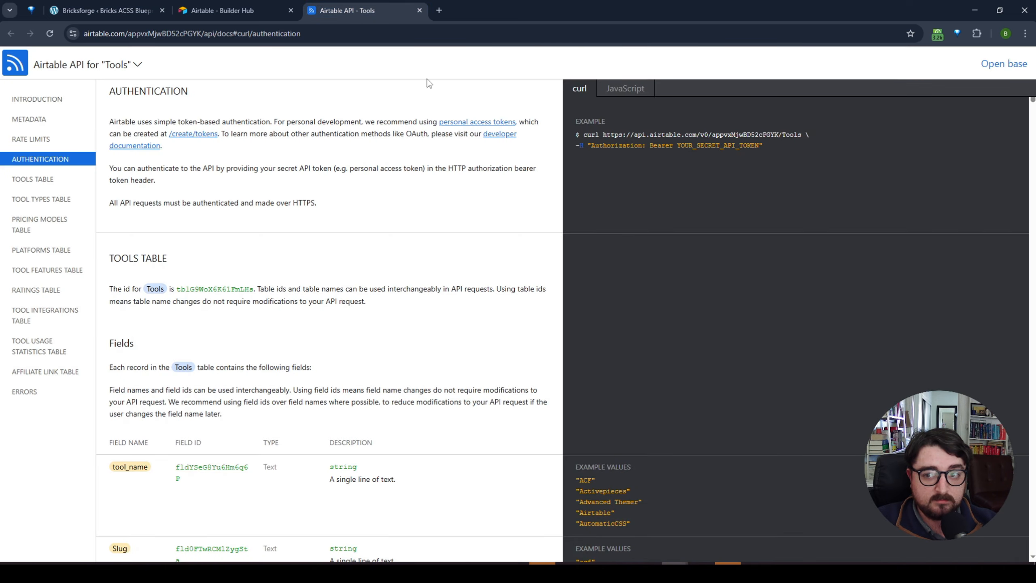
left_click(1003, 64)
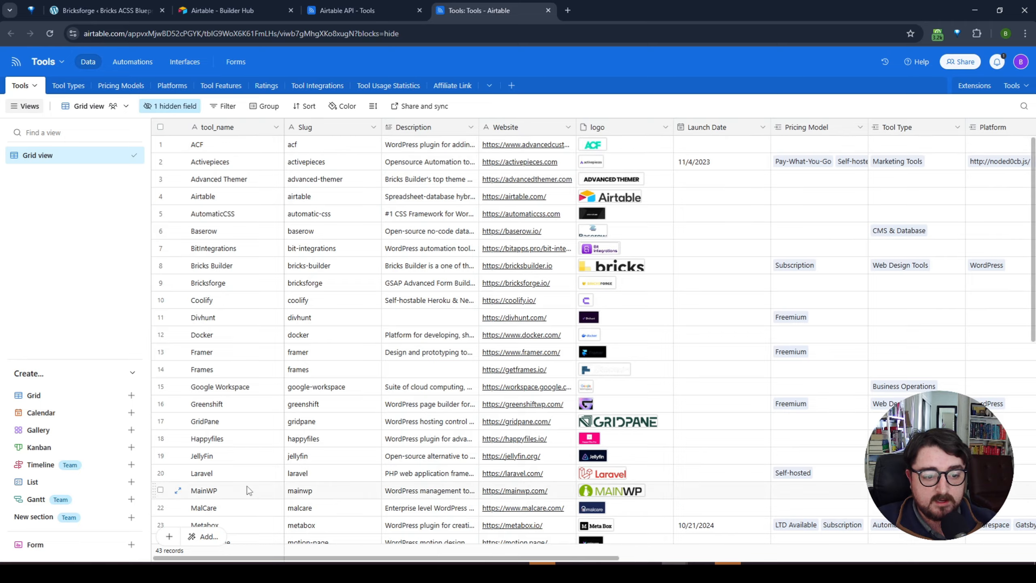
scroll(246, 445, "down", 9)
scroll(245, 368, "up", 9)
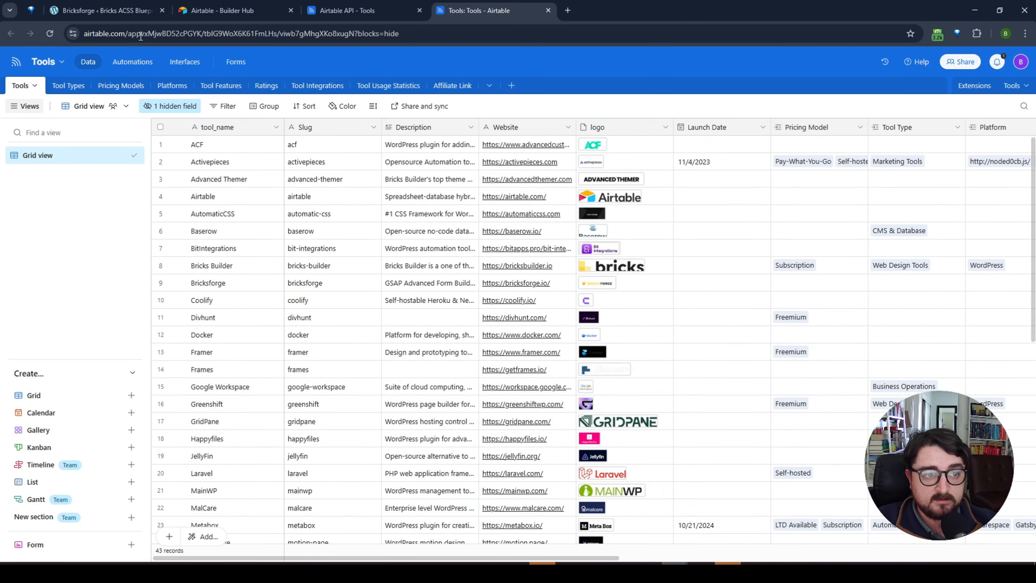
- Return to Bricksforge and review the Airtable endpoint's authentication, request header, query parameter, dynamic data, caching and pagination settings
key("ctrl+1")
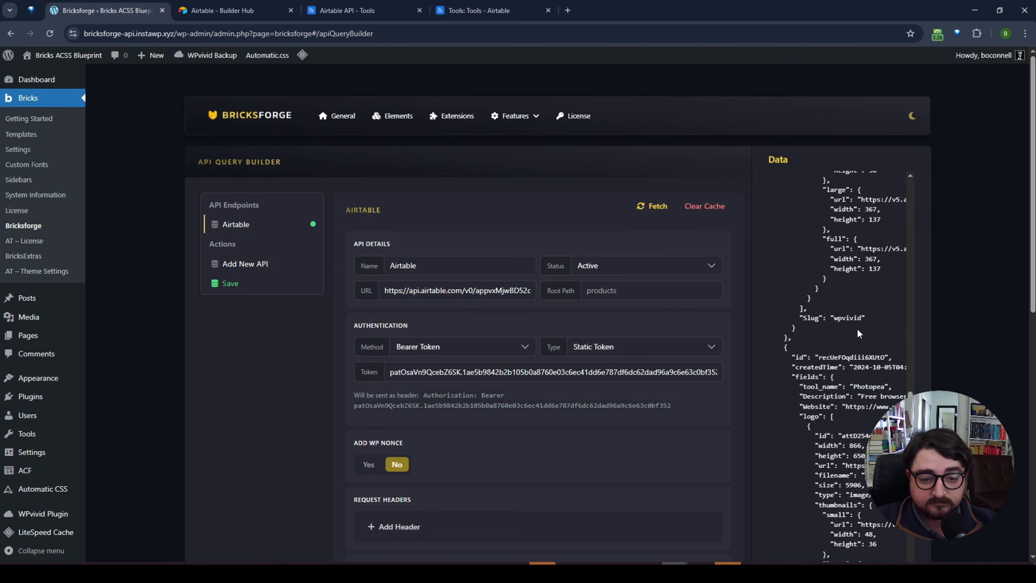
scroll(472, 430, "down", 4)
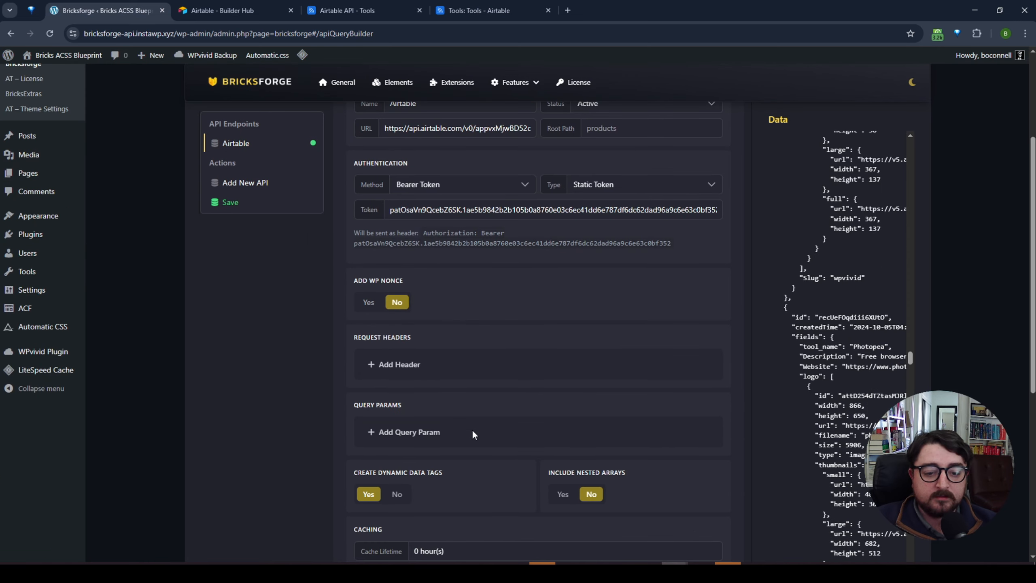
scroll(472, 429, "down", 3)
scroll(472, 429, "up", 6)
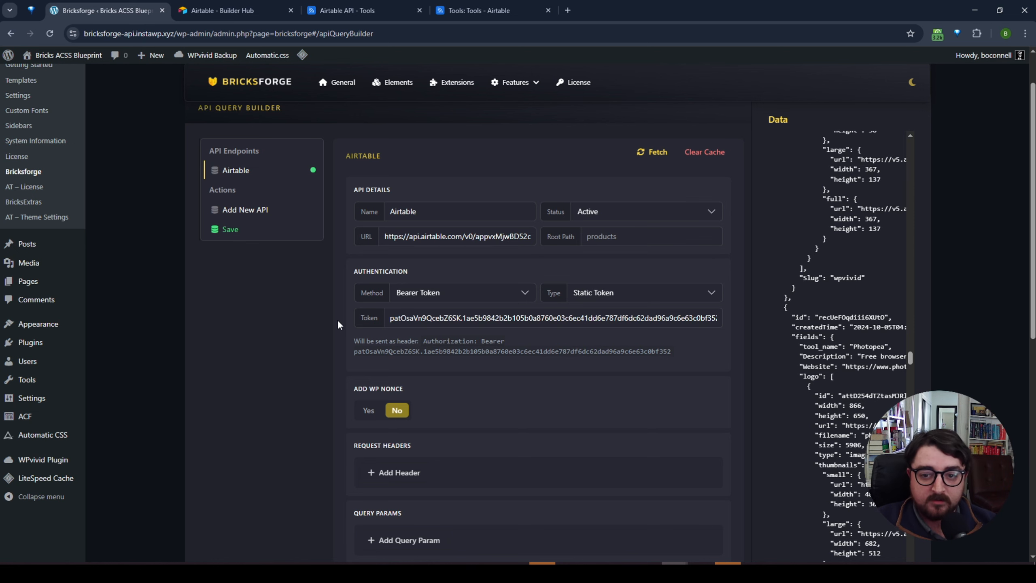
scroll(338, 324, "down", 3)
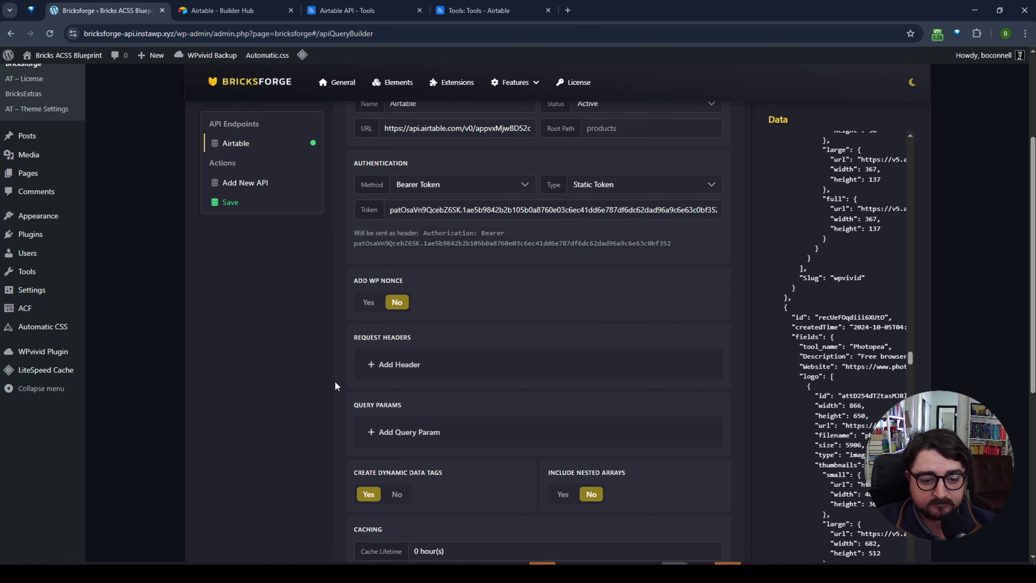
scroll(336, 383, "down", 3)
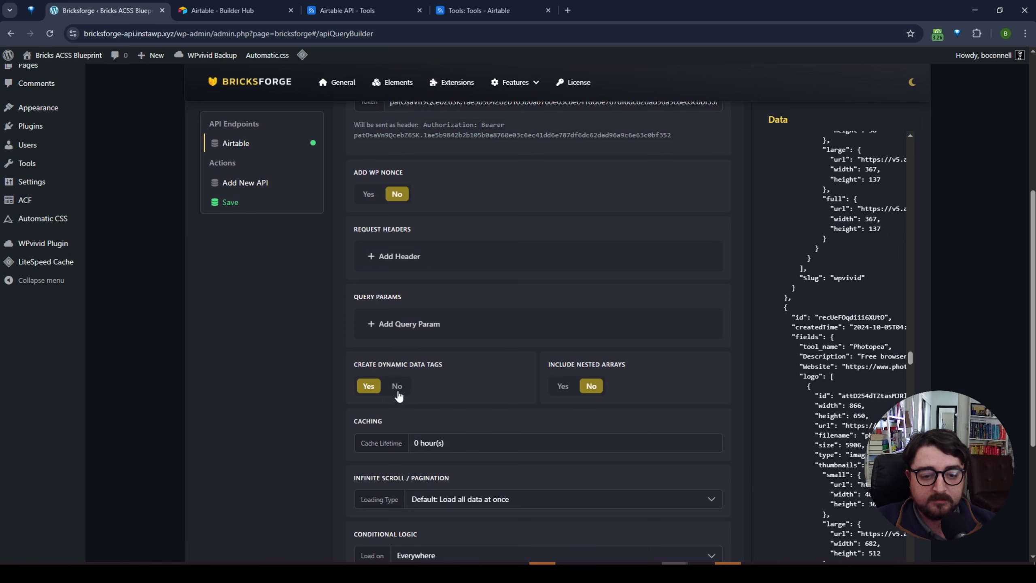
- Examine the endpoint's Create Dynamic Data Tags setting alongside the Photopea record's fields in the fetched data
left_click_drag(453, 366, 351, 367)
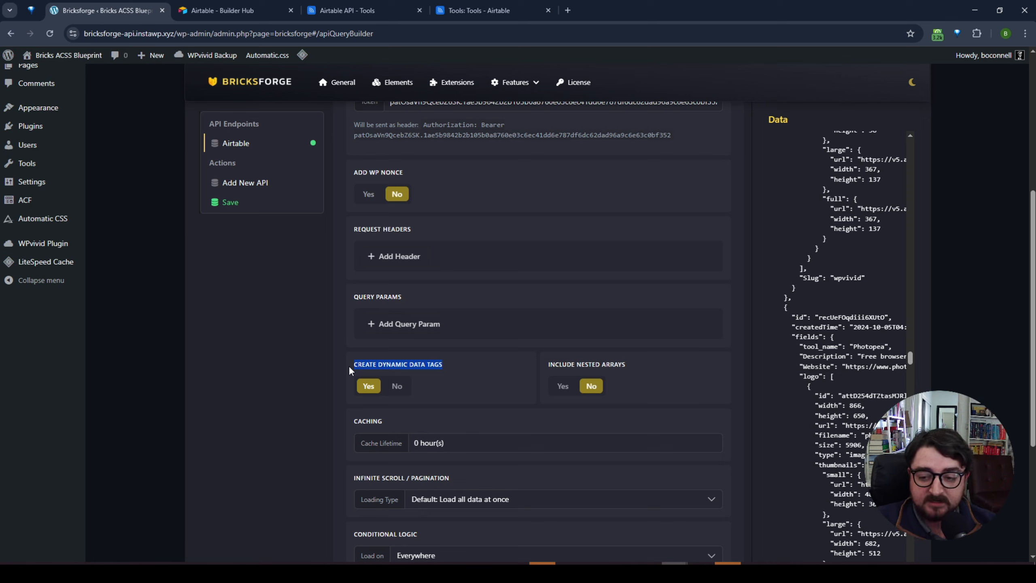
left_click(390, 361)
left_click_drag(466, 370, 353, 366)
left_click_drag(791, 317, 841, 463)
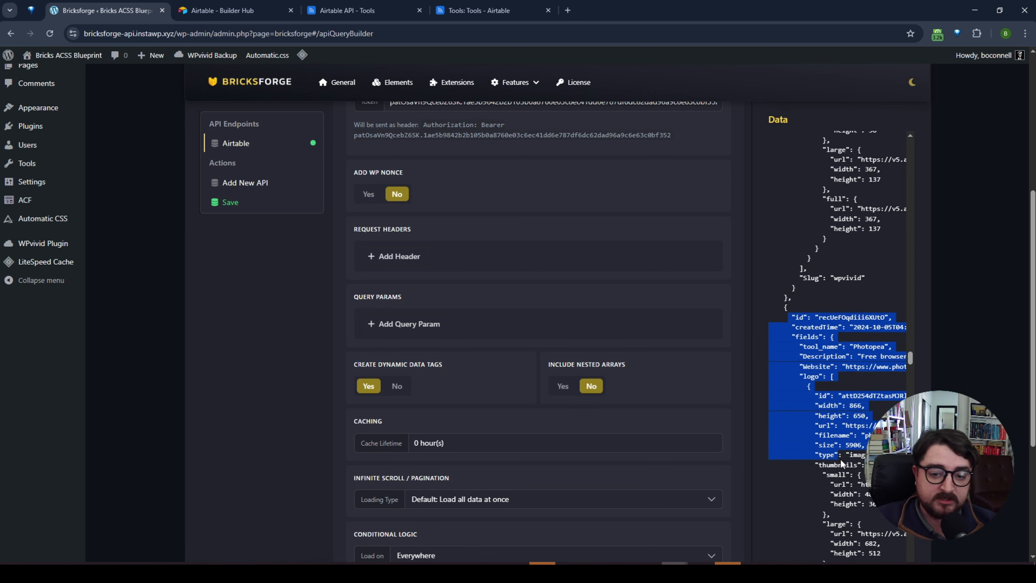
left_click(248, 363)
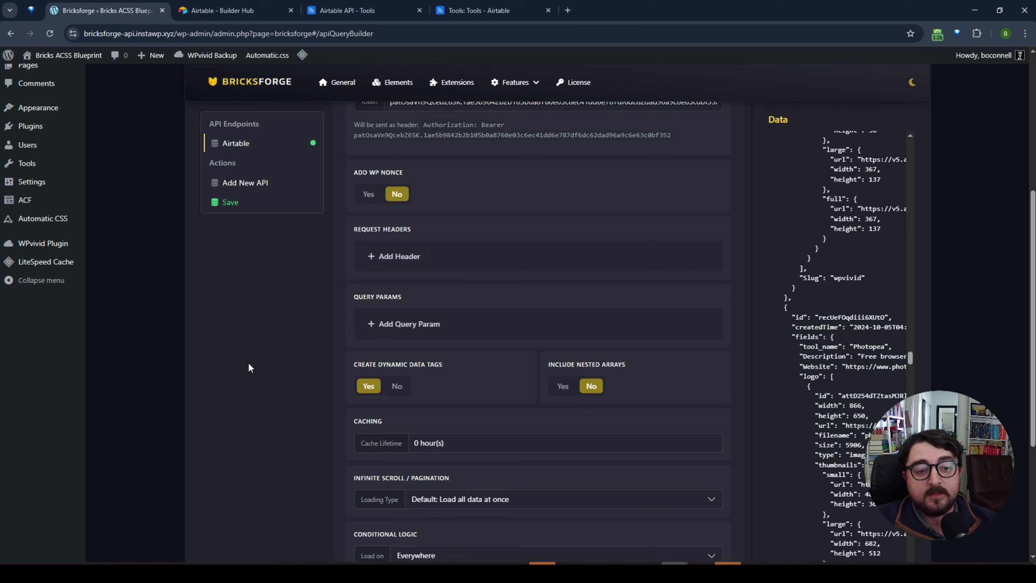
- Open the WordPress pages overview separately, then create and publish a new page titled Airtable Demo
scroll(69, 276, "up", 6)
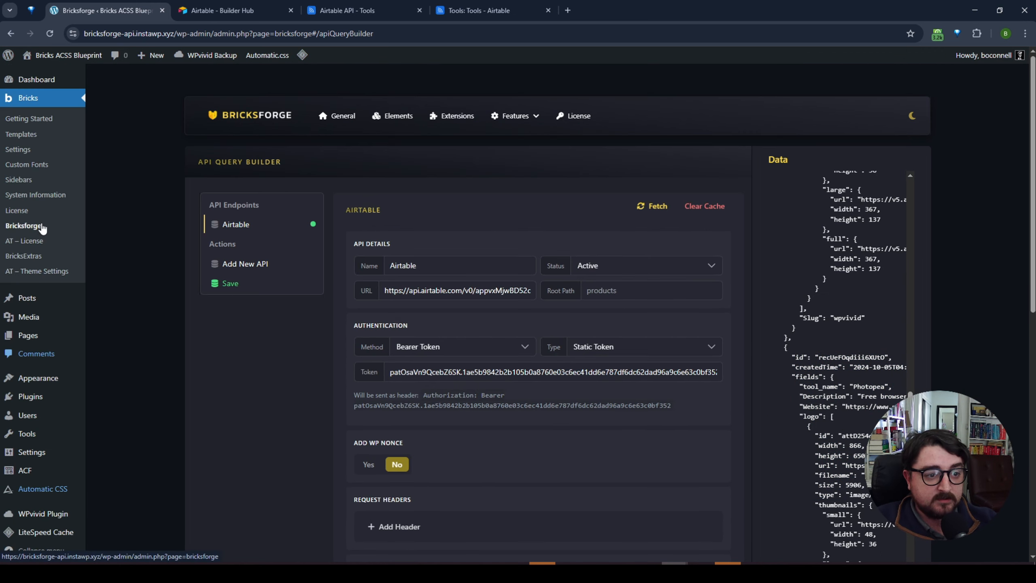
middle_click(28, 336)
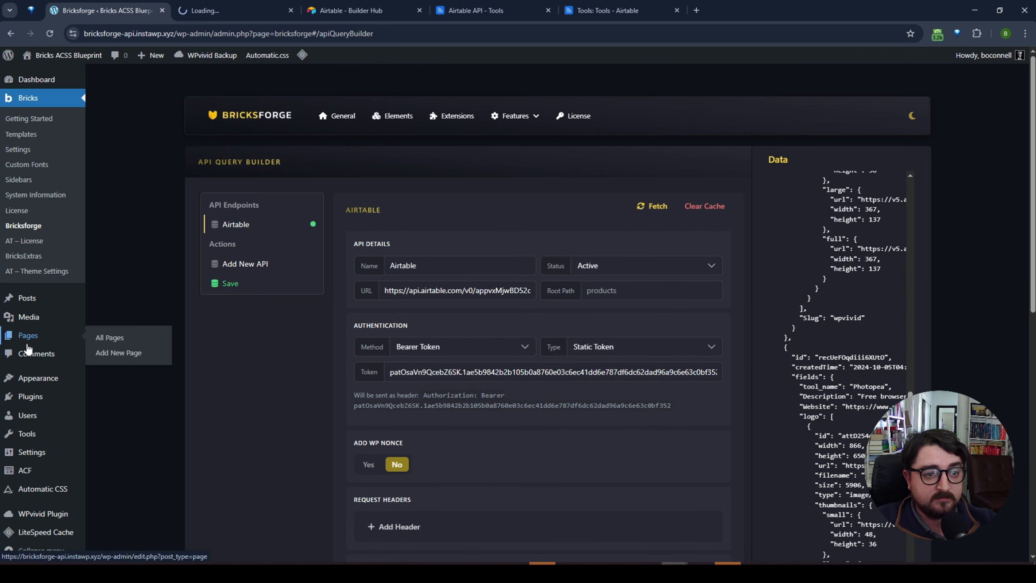
left_click(198, 5)
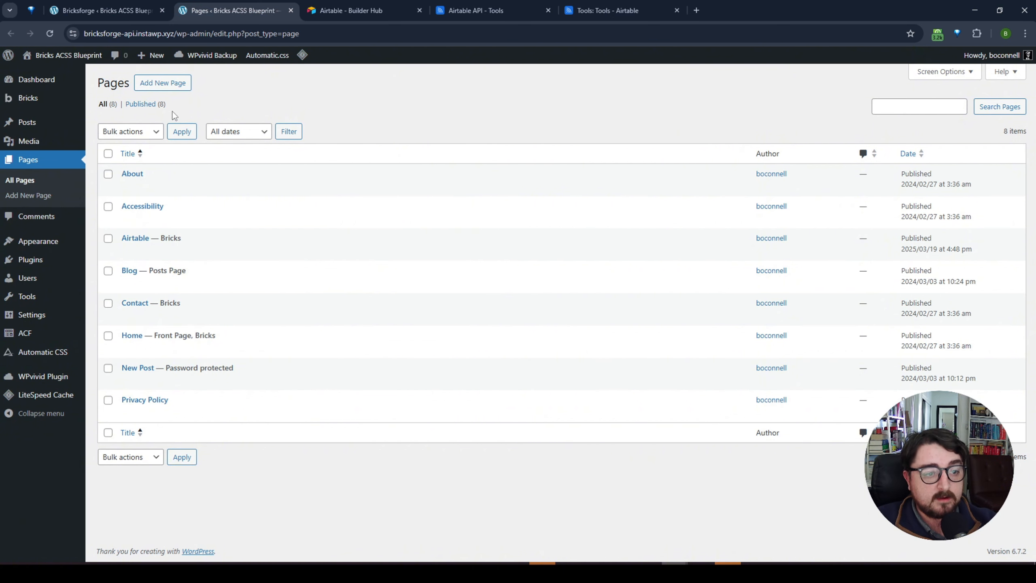
left_click(179, 84)
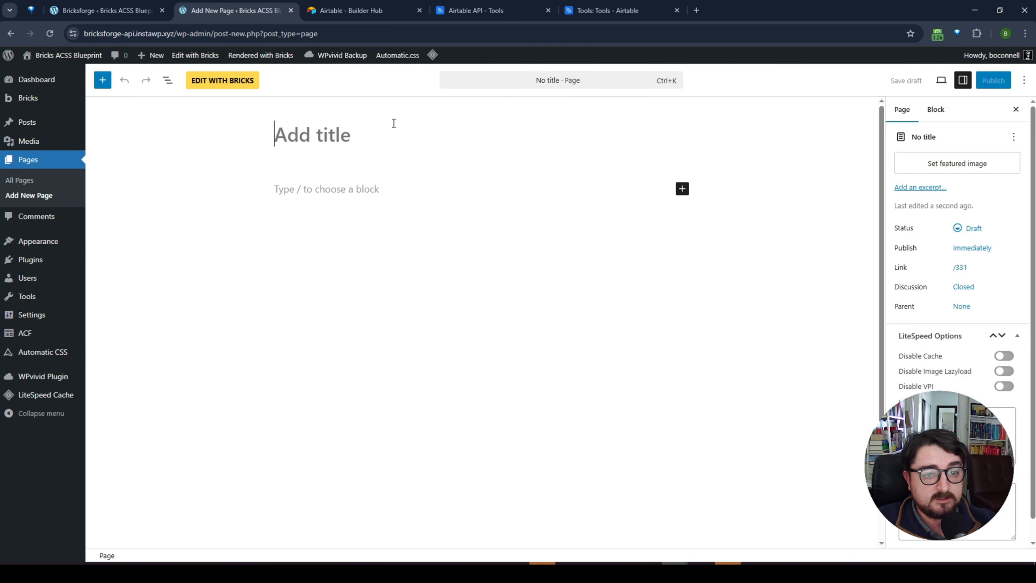
type("Airtable Demo")
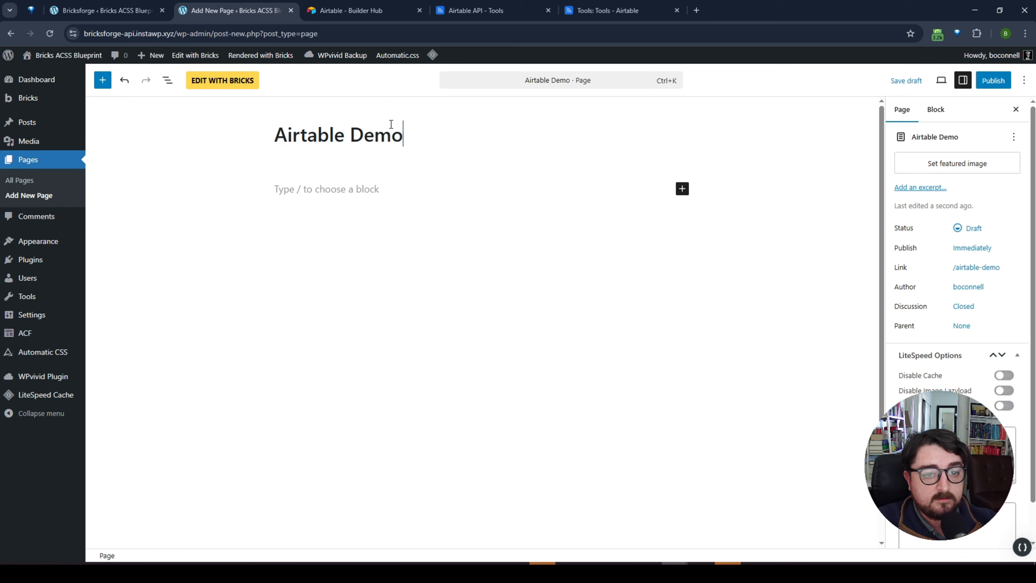
left_click(977, 86)
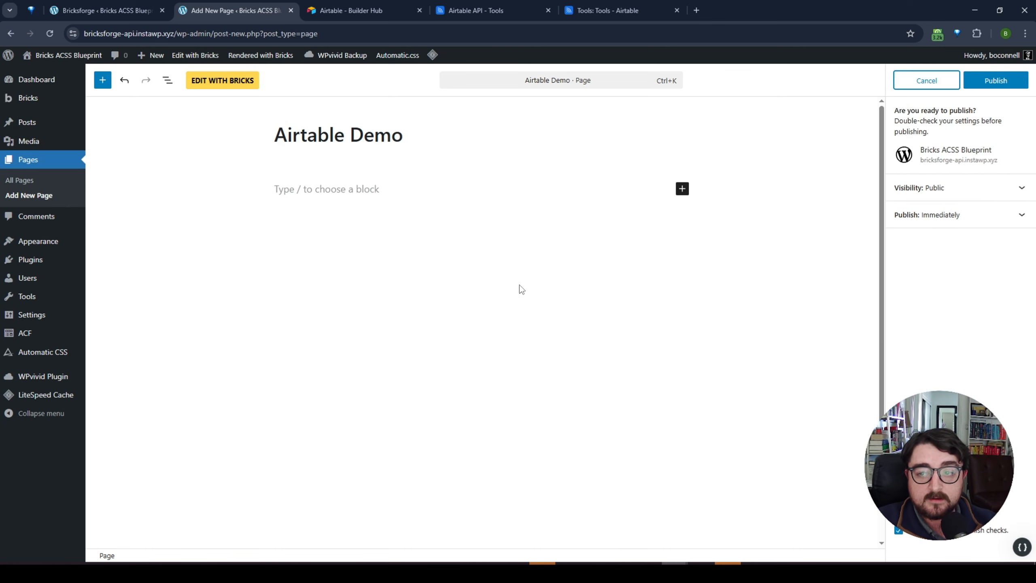
left_click(997, 80)
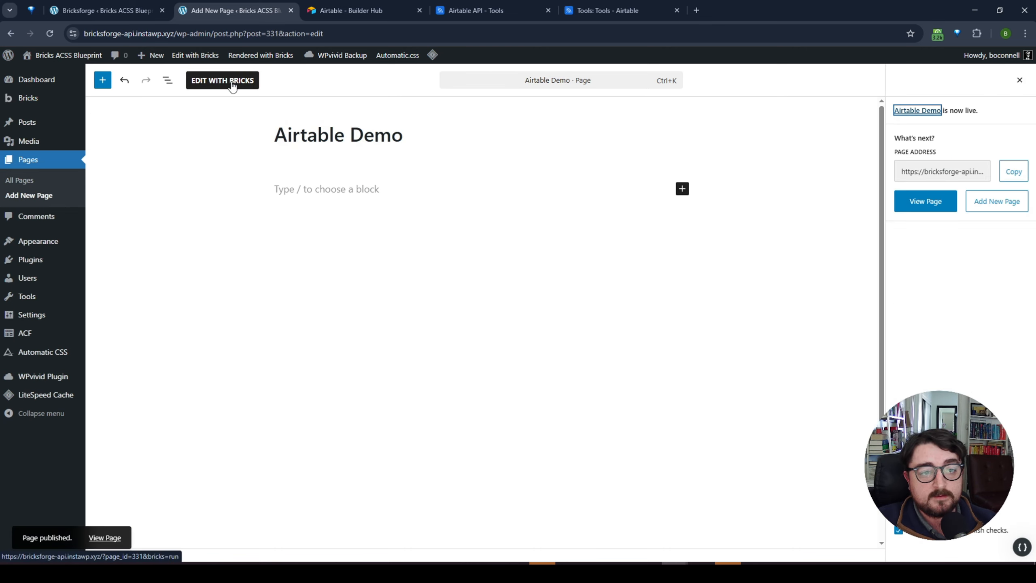
- Edit the Airtable Demo page with Bricks and add a section with a block inside its container
left_click(209, 81)
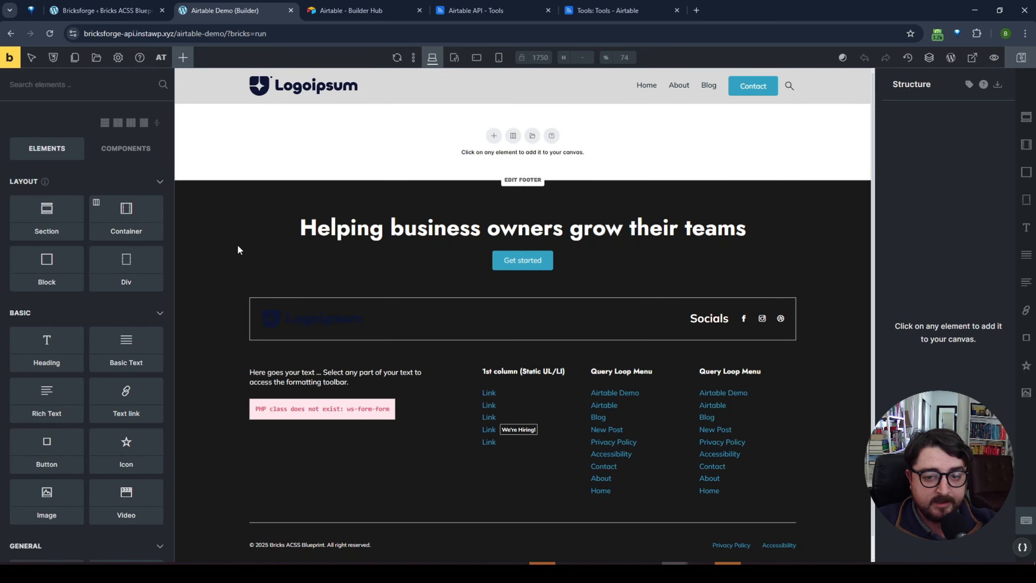
left_click(494, 136)
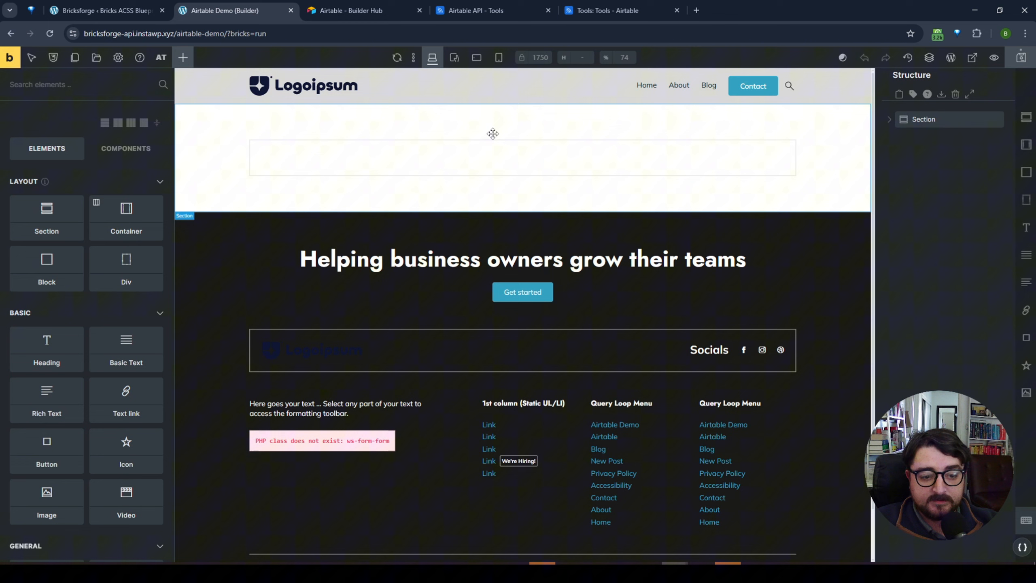
left_click(281, 163)
left_click(1026, 172)
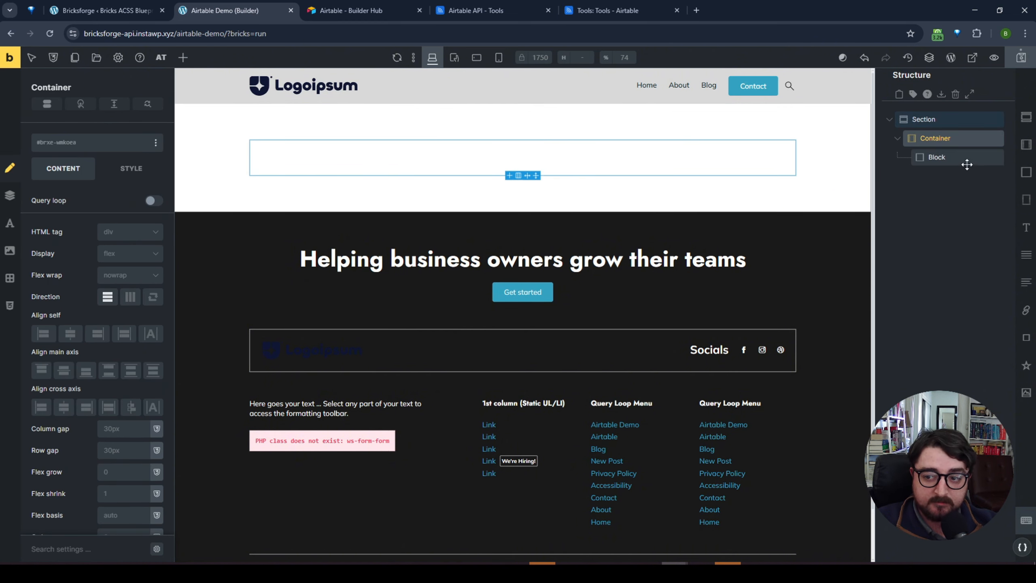
- Rename the block inside the container as Tool Card
double_click(937, 157)
type("Tool Card")
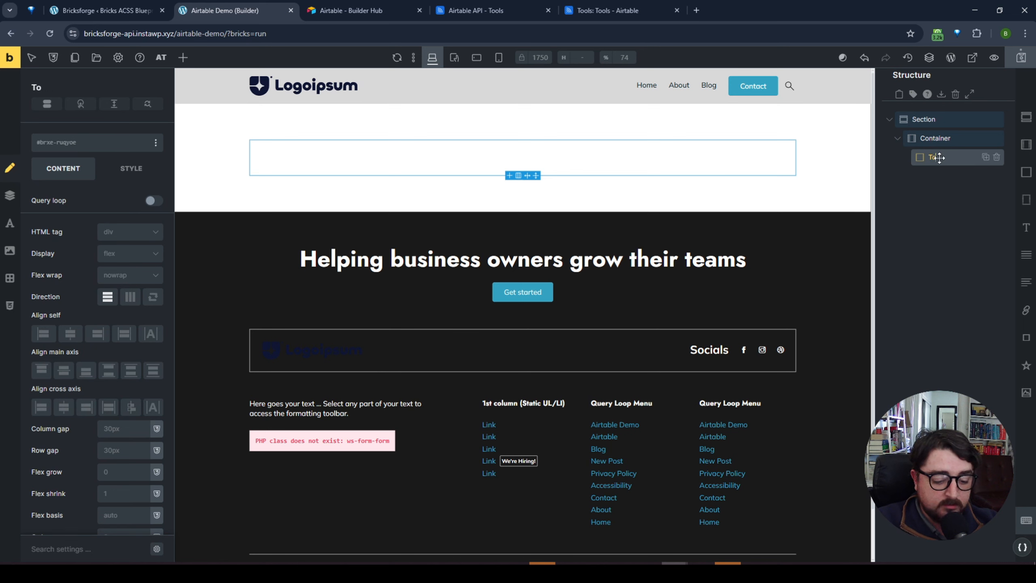
left_click(948, 195)
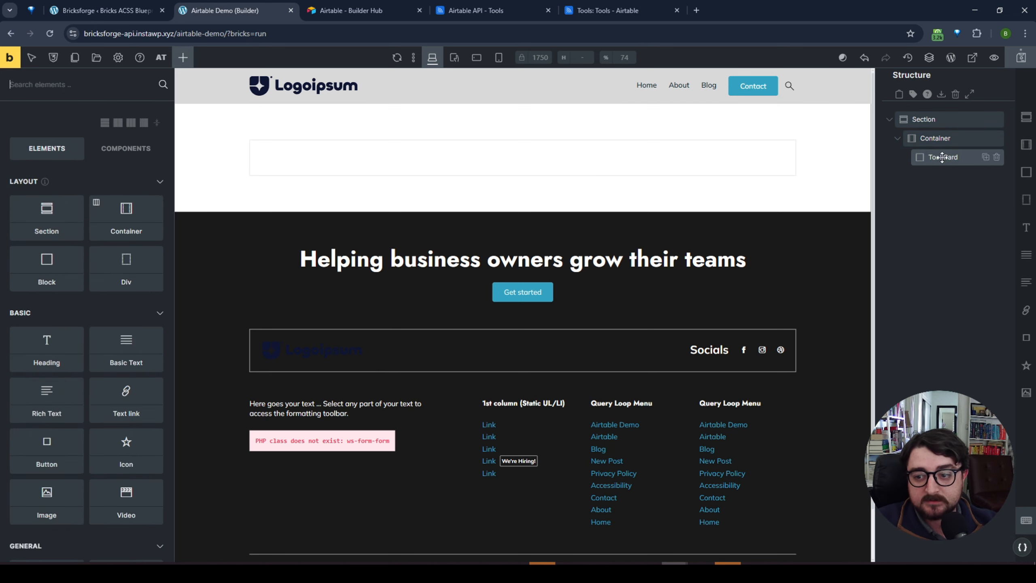
- Add a heading, a basic text and an image element inside the Tool Card block
left_click(941, 157)
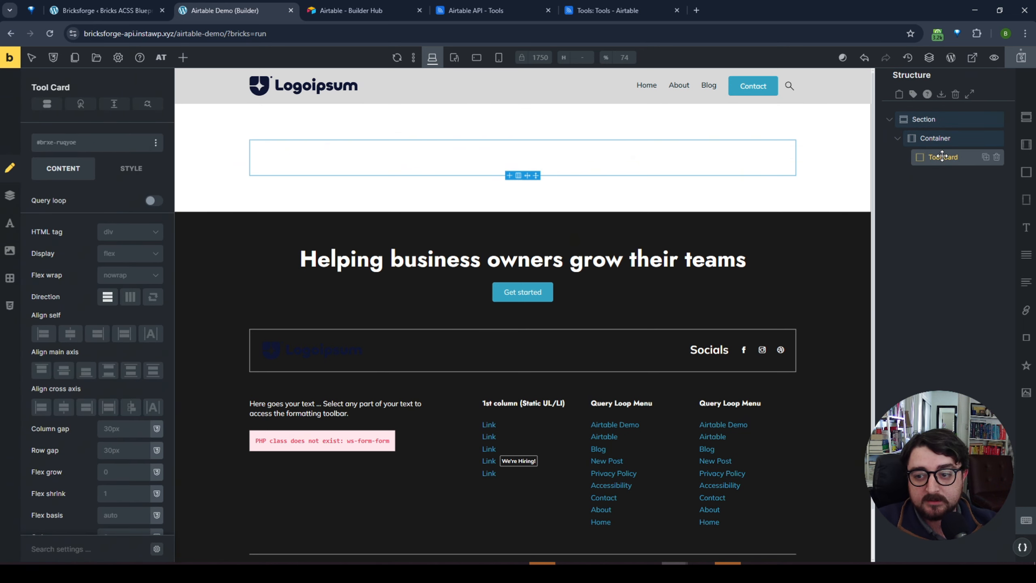
left_click(1028, 231)
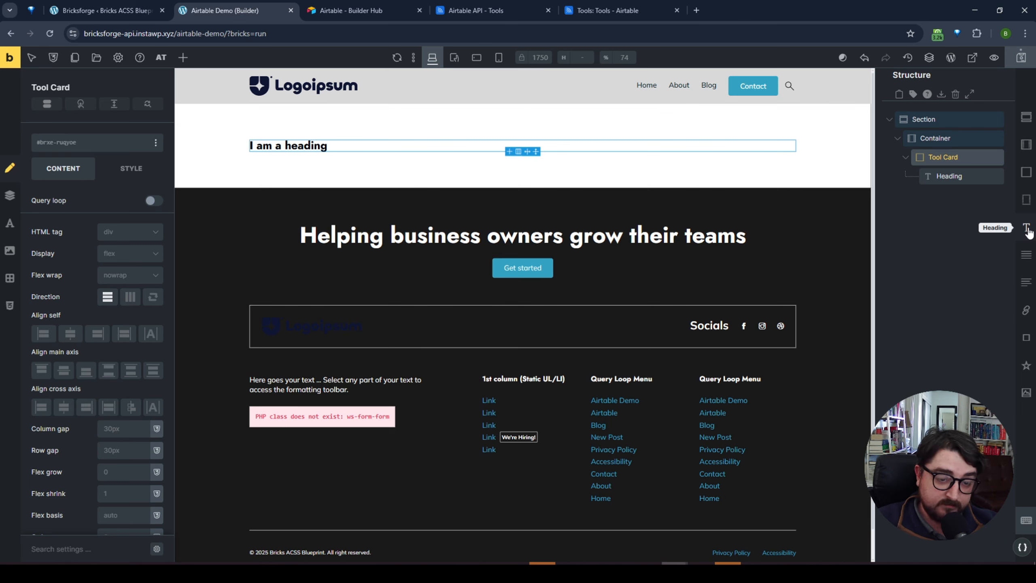
left_click(1027, 256)
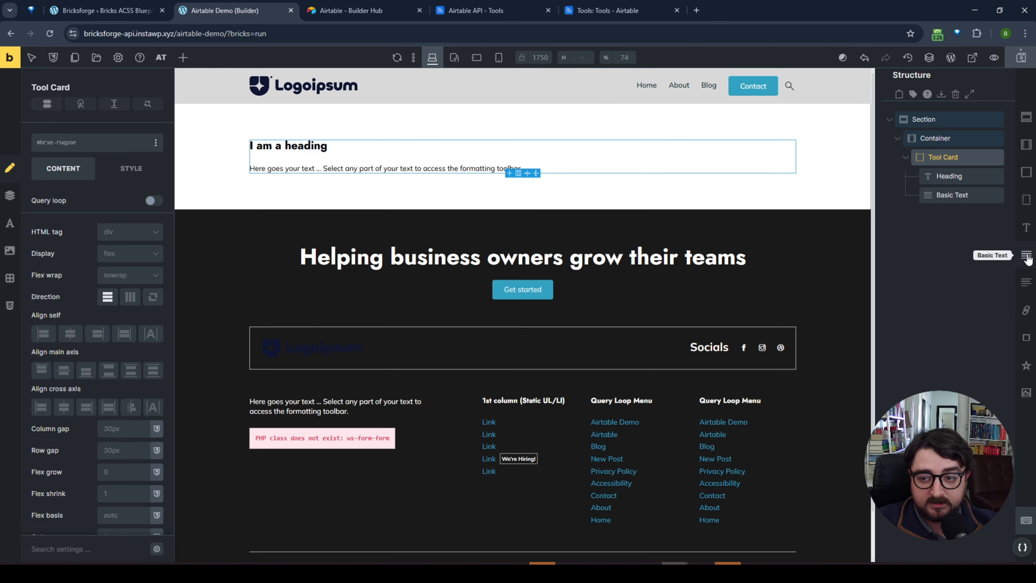
left_click(1026, 392)
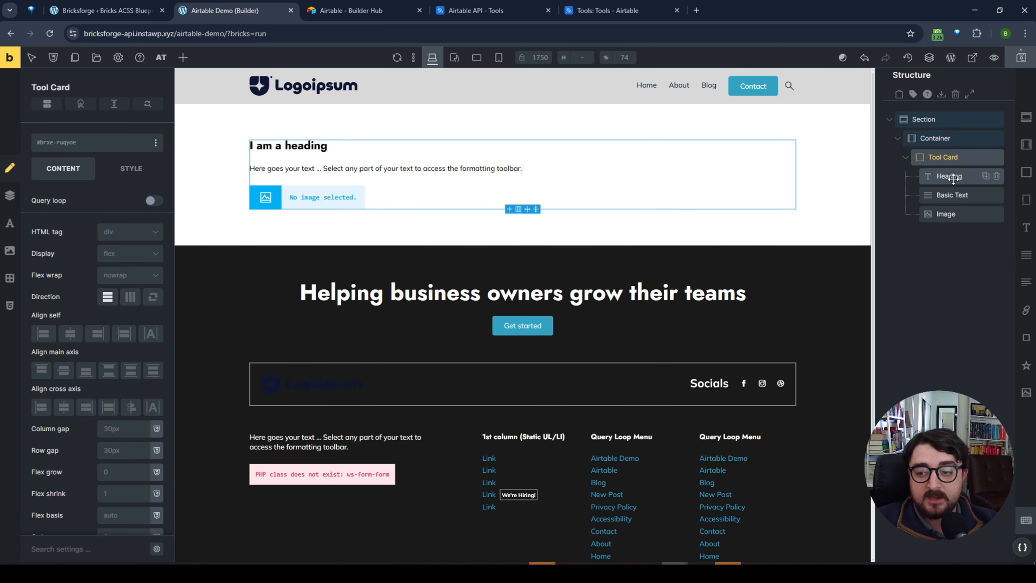
- Enable the query loop on the Tool Card block and set its query type to Airtable, the API name defined in Bricksforge
left_click(152, 201)
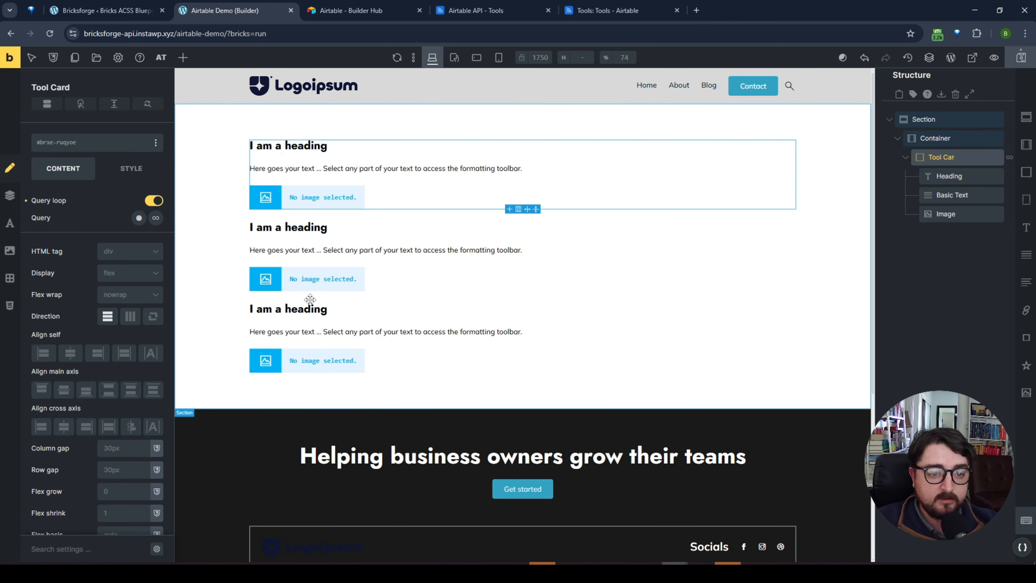
left_click(156, 219)
left_click(117, 286)
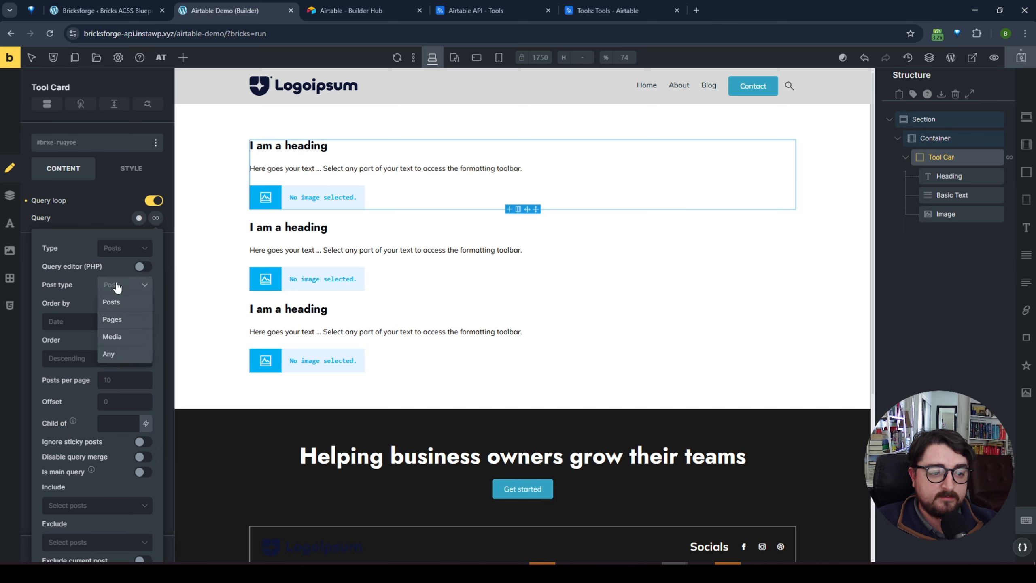
left_click(73, 276)
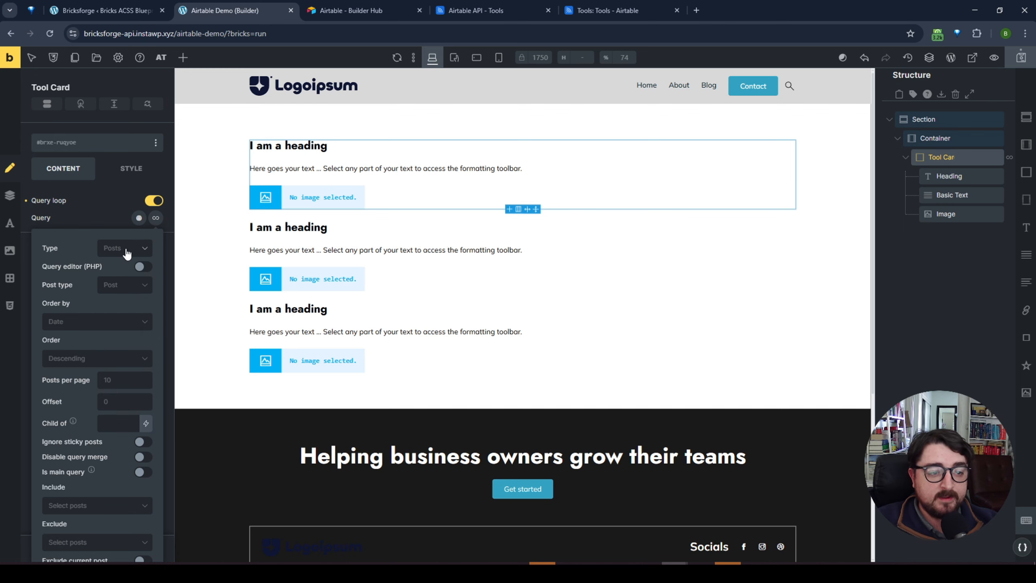
left_click(127, 253)
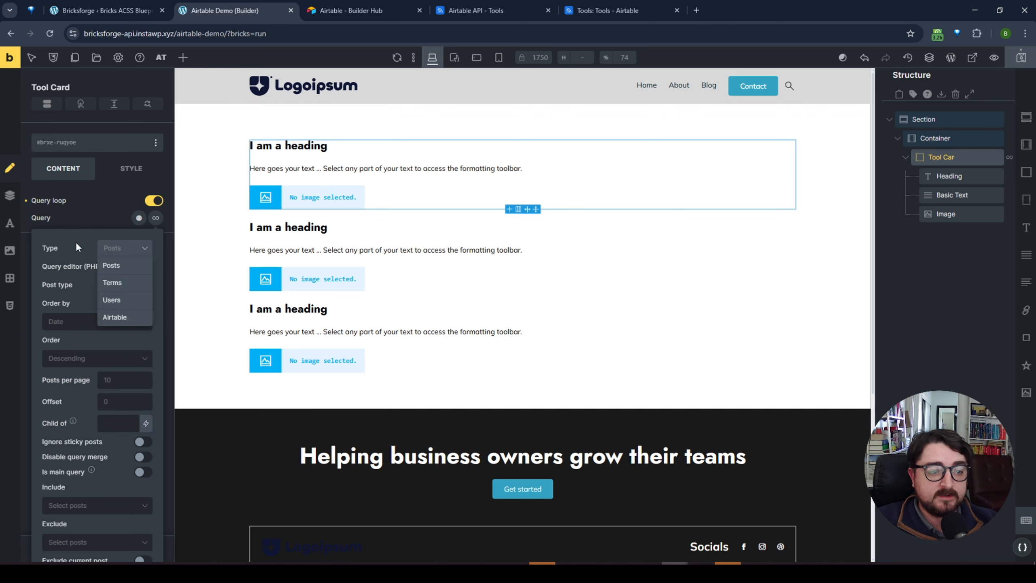
left_click(134, 251)
left_click(133, 252)
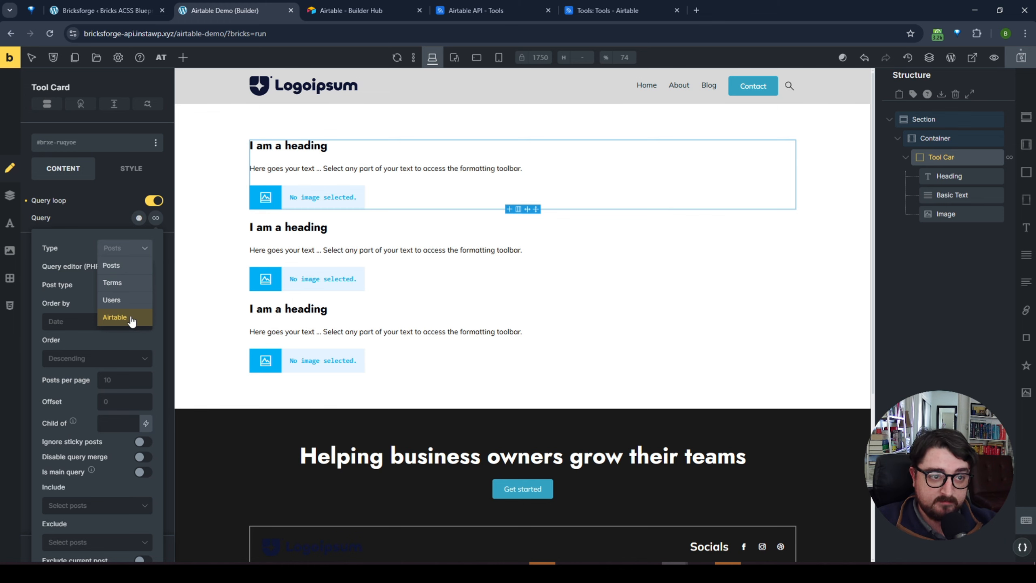
left_click(90, 4)
left_click_drag(418, 265, 362, 253)
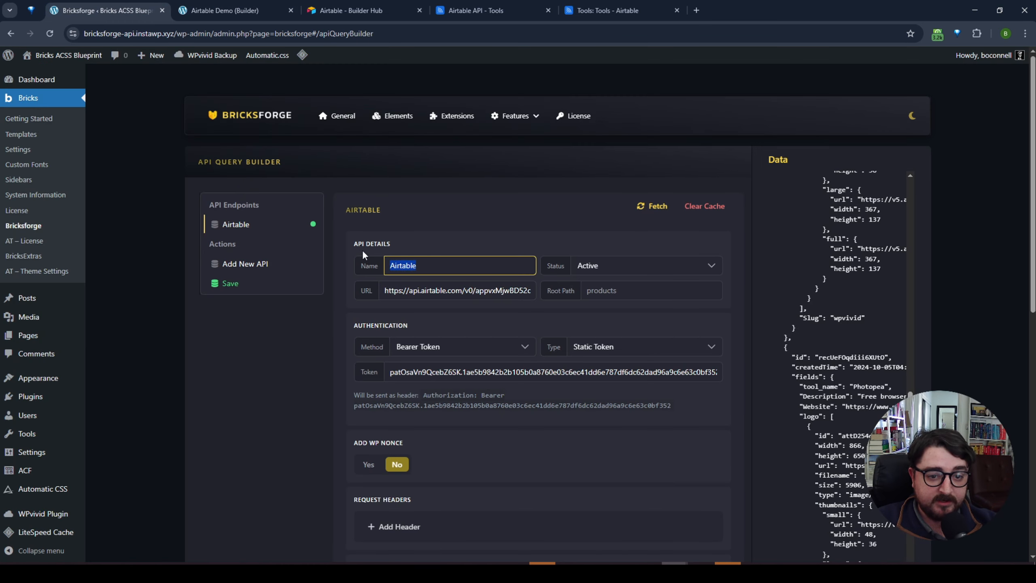
left_click(284, 9)
left_click(128, 312)
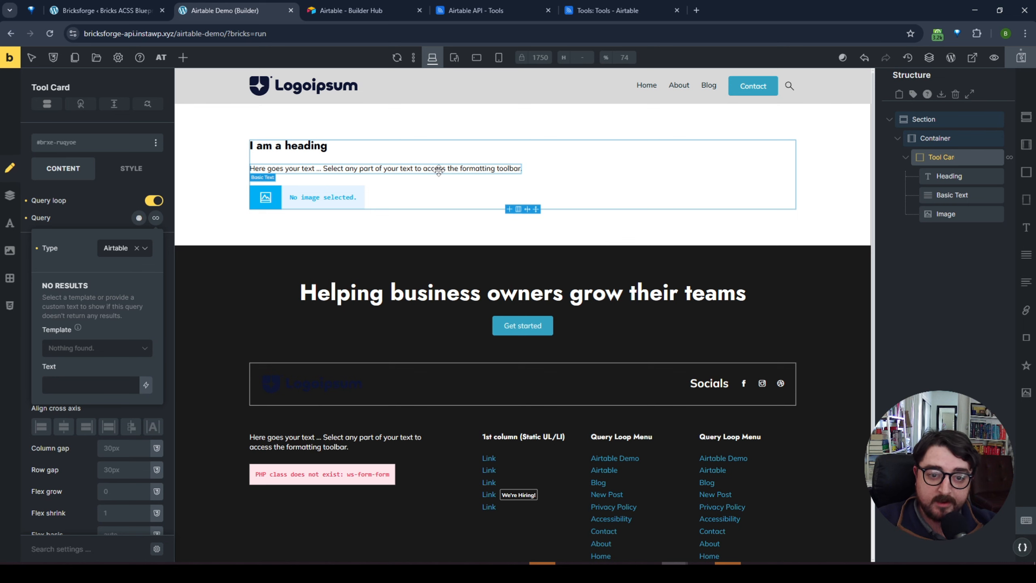
- Clear the placeholder text from the heading inside the Tool Card block and save the page
left_click(957, 177)
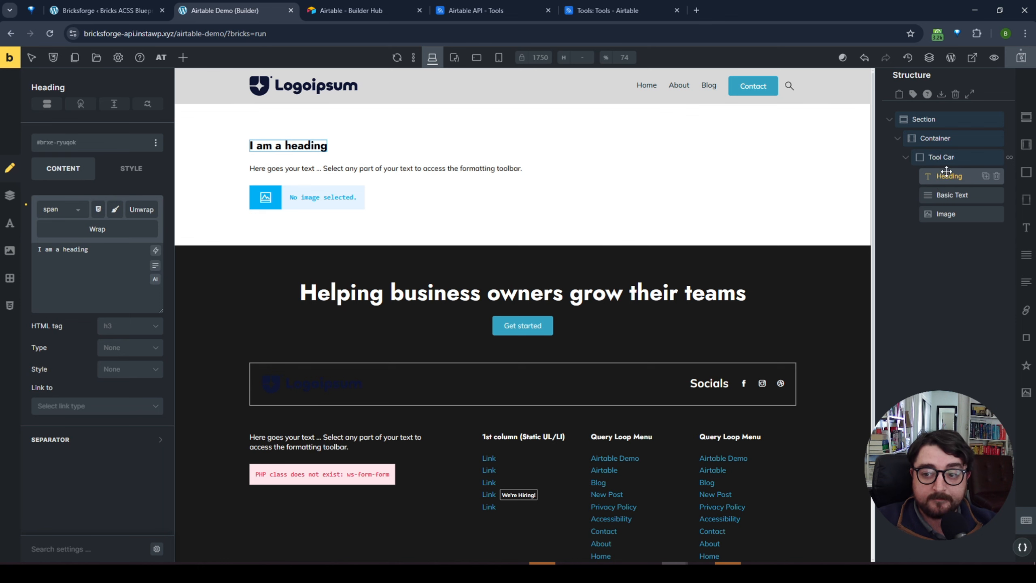
left_click(27, 205)
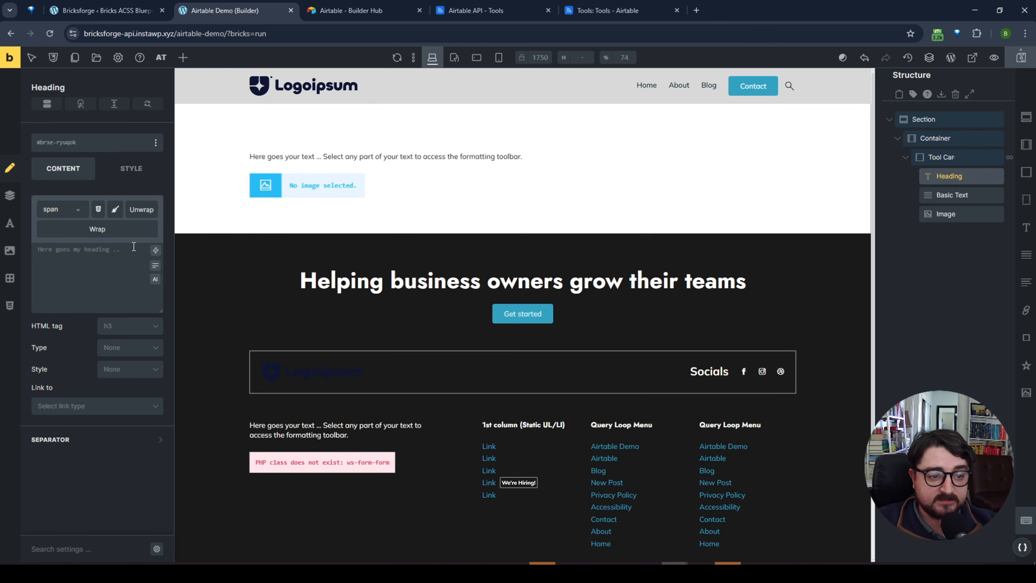
left_click(156, 254)
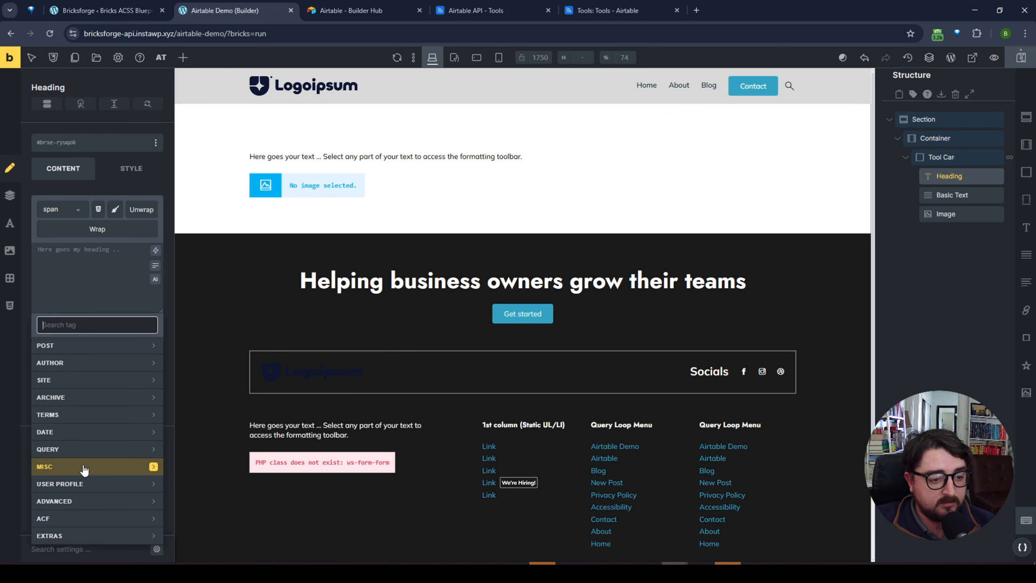
left_click(896, 331)
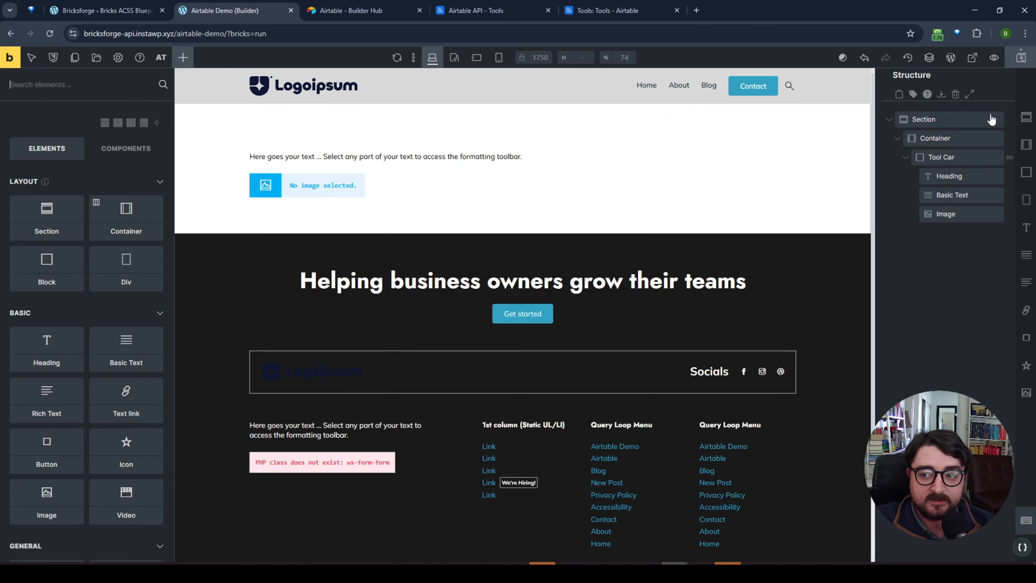
left_click(1029, 61)
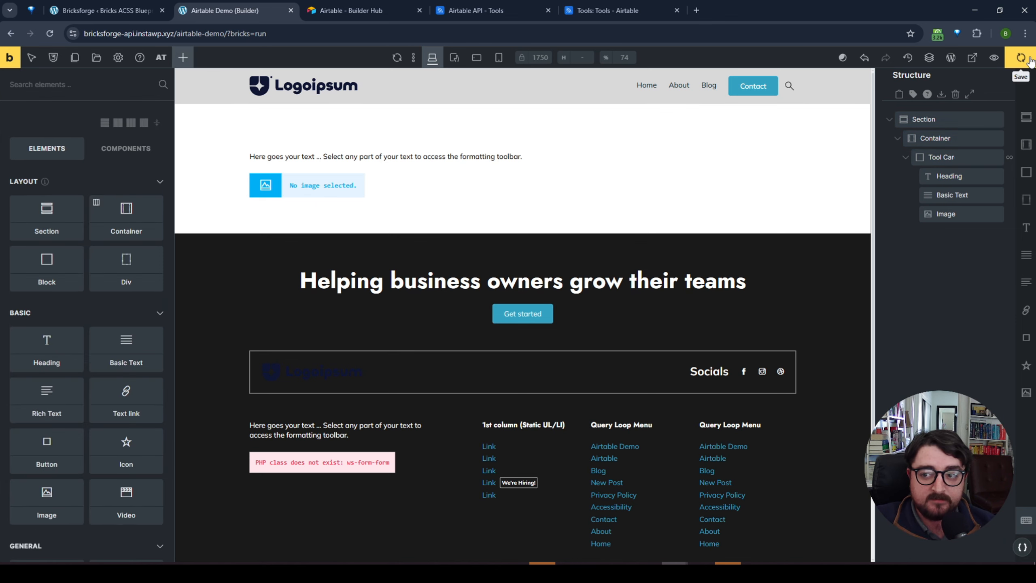
- Switch to the Bricksforge API Query Builder, fetch the Airtable endpoint's data again and save it
left_click(98, 6)
left_click(254, 435)
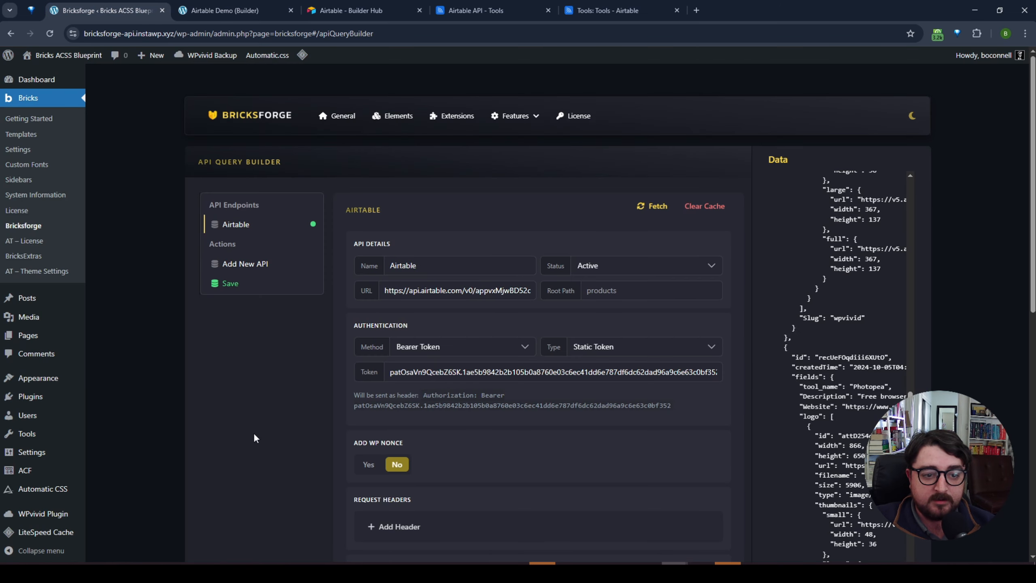
left_click(651, 207)
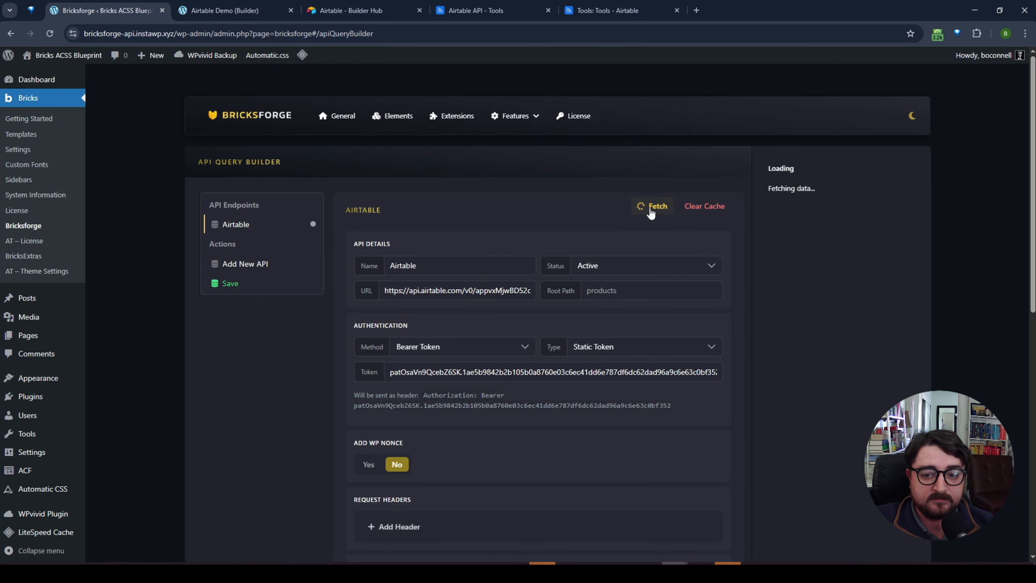
left_click(232, 284)
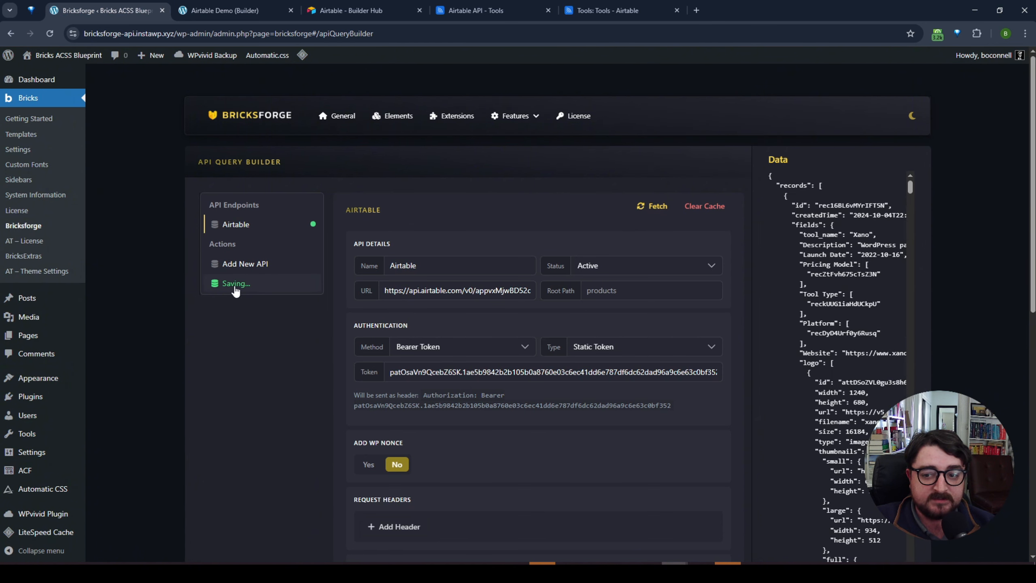
- Reload the Airtable Demo builder and check the heading's dynamic data list for Airtable tags
left_click(241, 6)
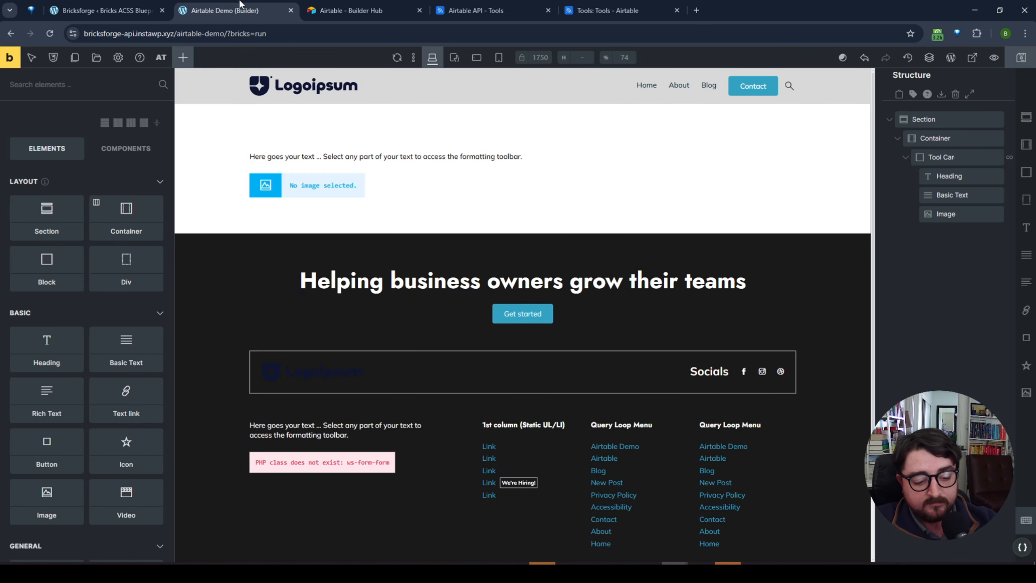
key("ctrl+r")
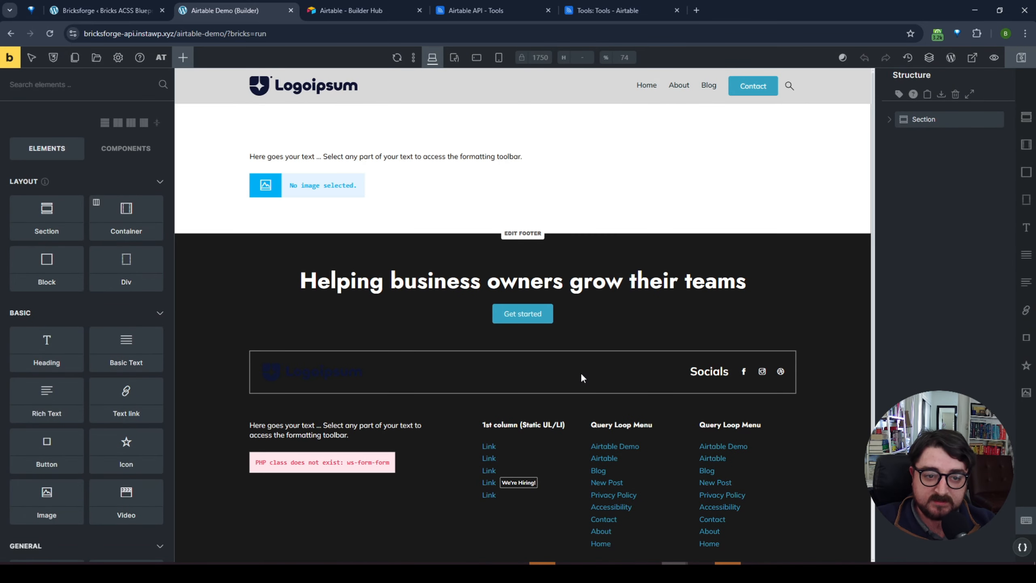
left_click(970, 95)
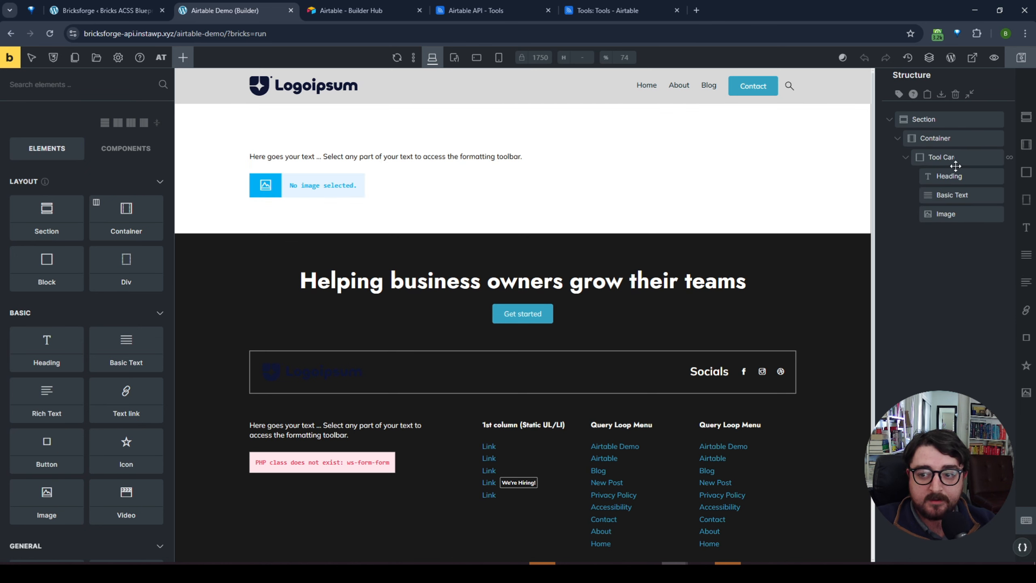
left_click(950, 176)
left_click(155, 250)
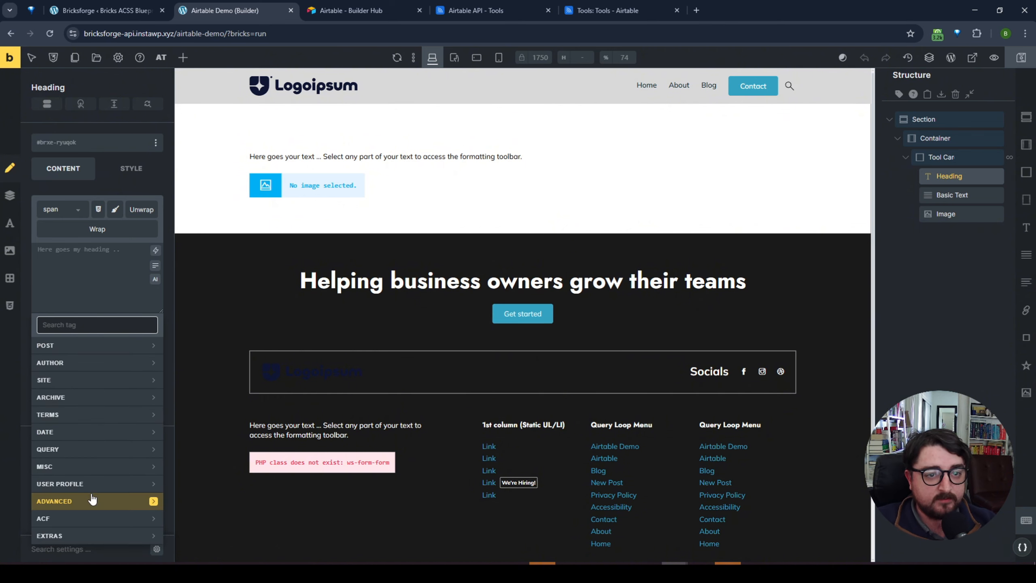
- Set the root path of the Airtable endpoint in the Bricksforge API Query Builder to records, matching the key in the fetched data
left_click(84, 5)
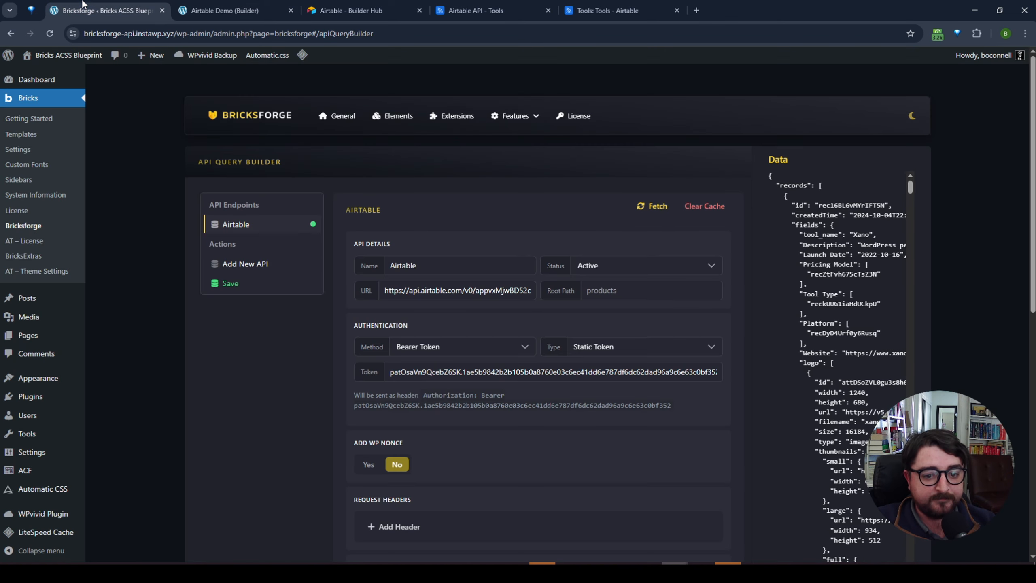
scroll(277, 387, "down", 3)
scroll(283, 380, "down", 2)
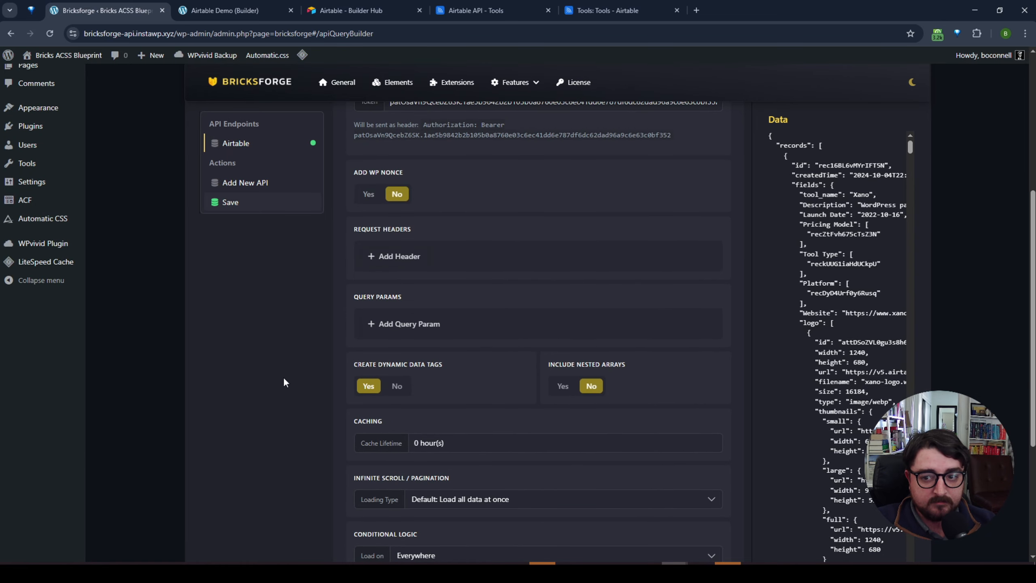
scroll(284, 383, "up", 1)
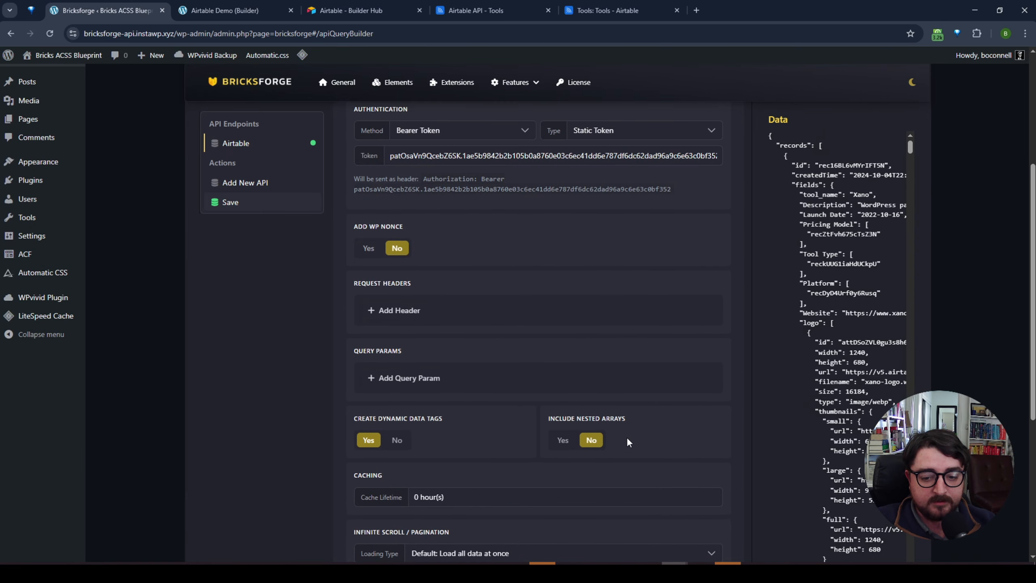
scroll(628, 432, "up", 1)
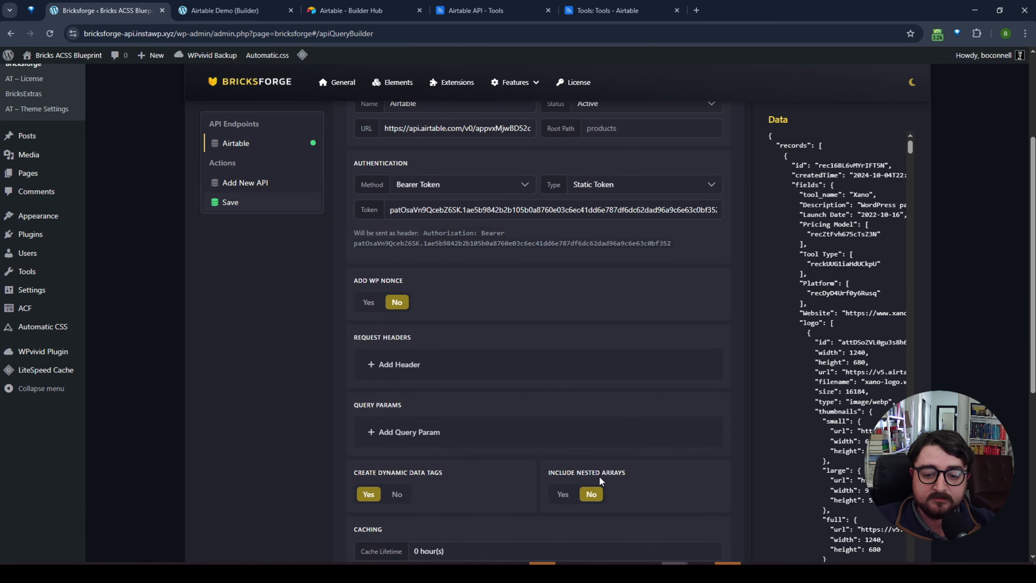
scroll(601, 475, "up", 2)
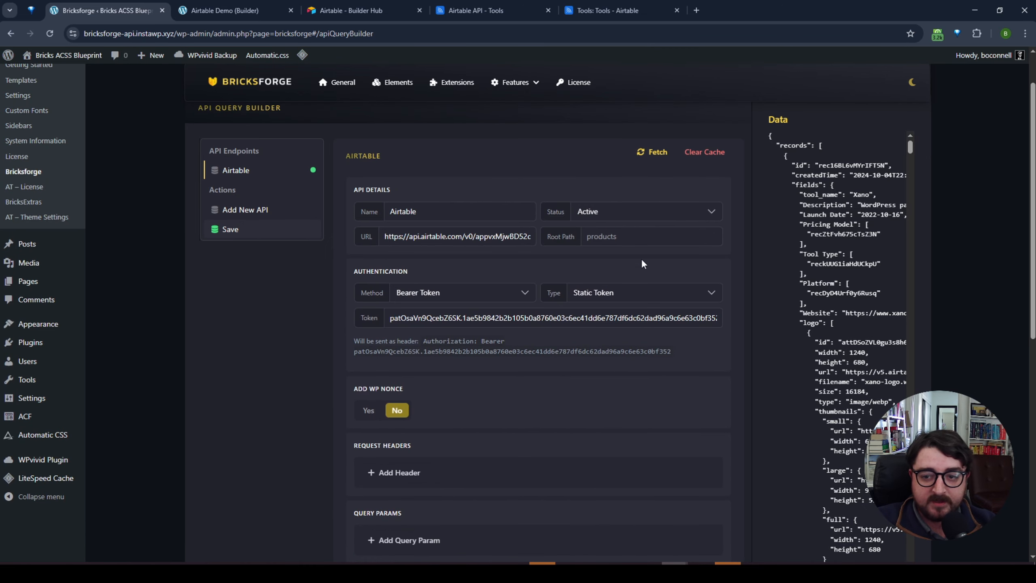
left_click(645, 231)
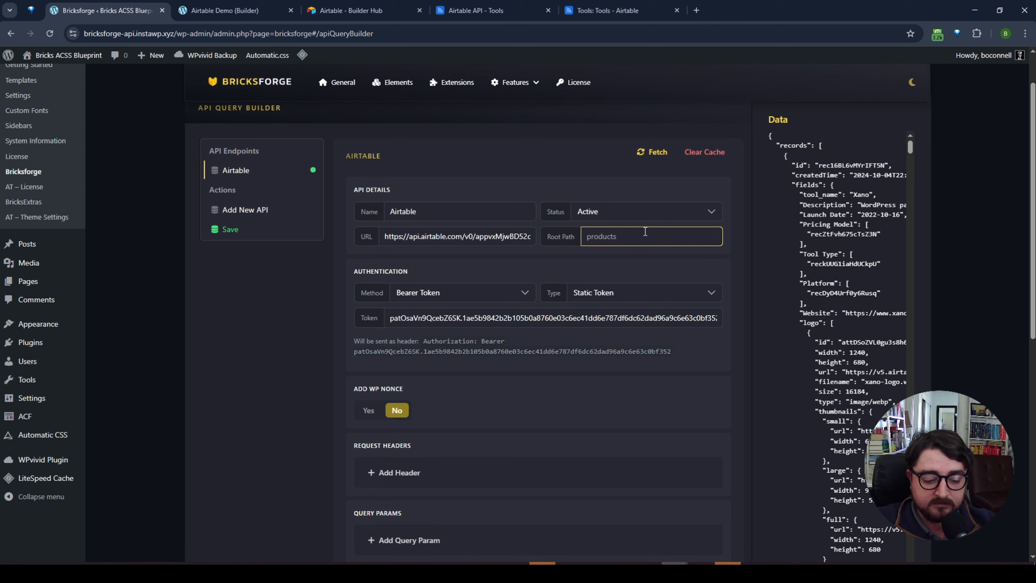
type("receords")
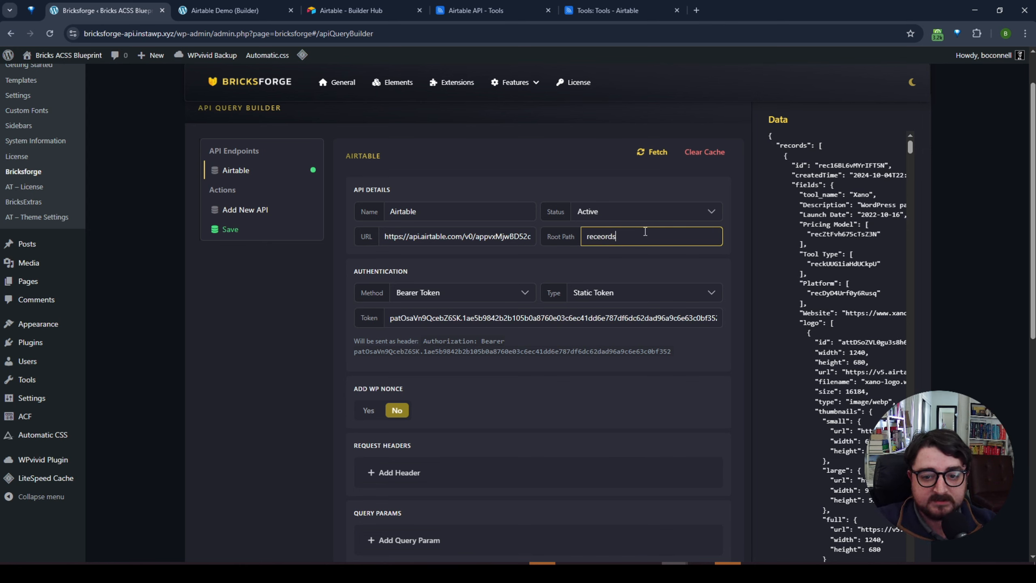
key("BackSpace")
key("BackSpace")
key("BackSpace")
key("BackSpace")
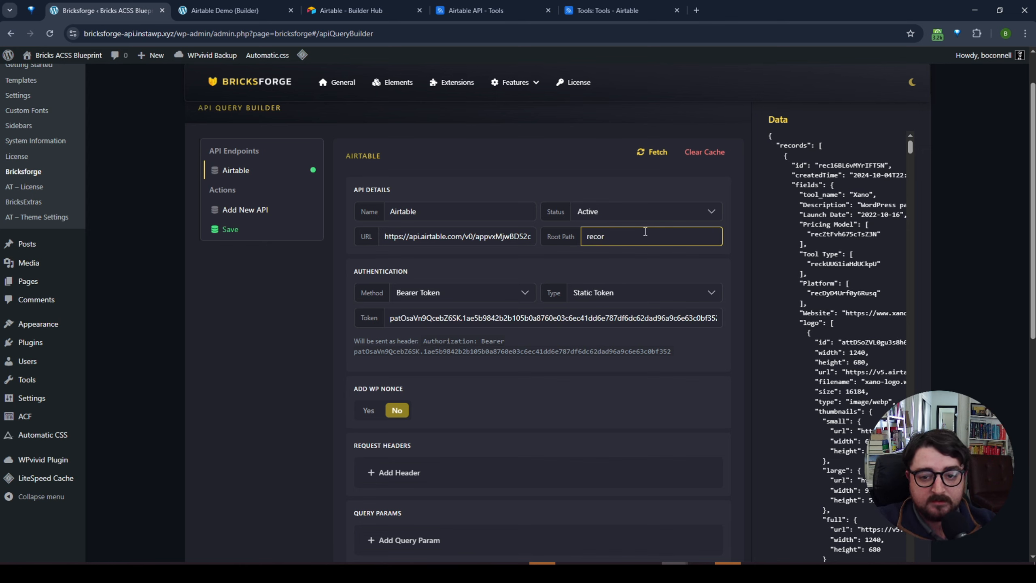
double_click(807, 146)
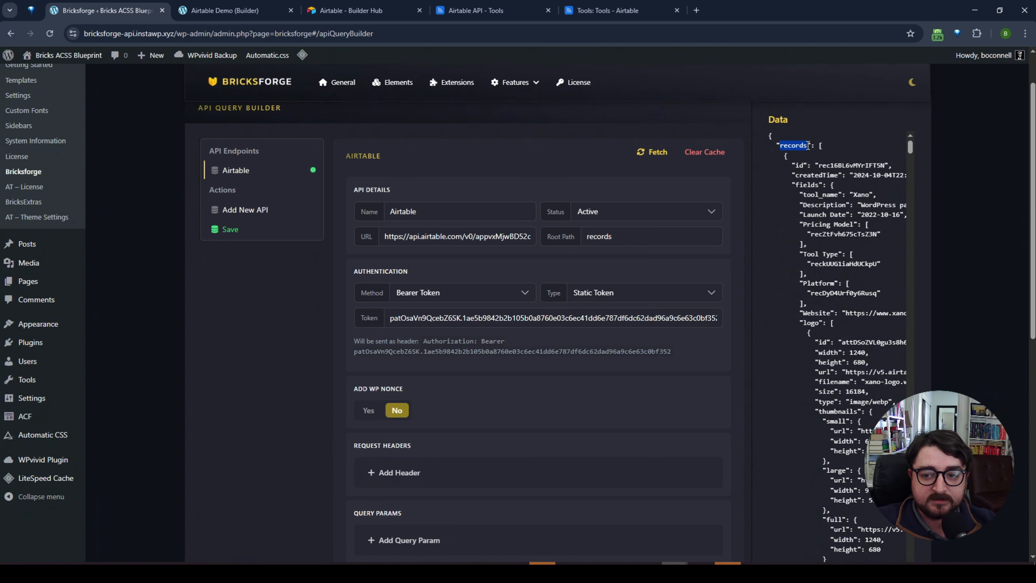
- Fetch the Airtable data with the records root path, inspect the start of the response and save the endpoint
left_click(649, 157)
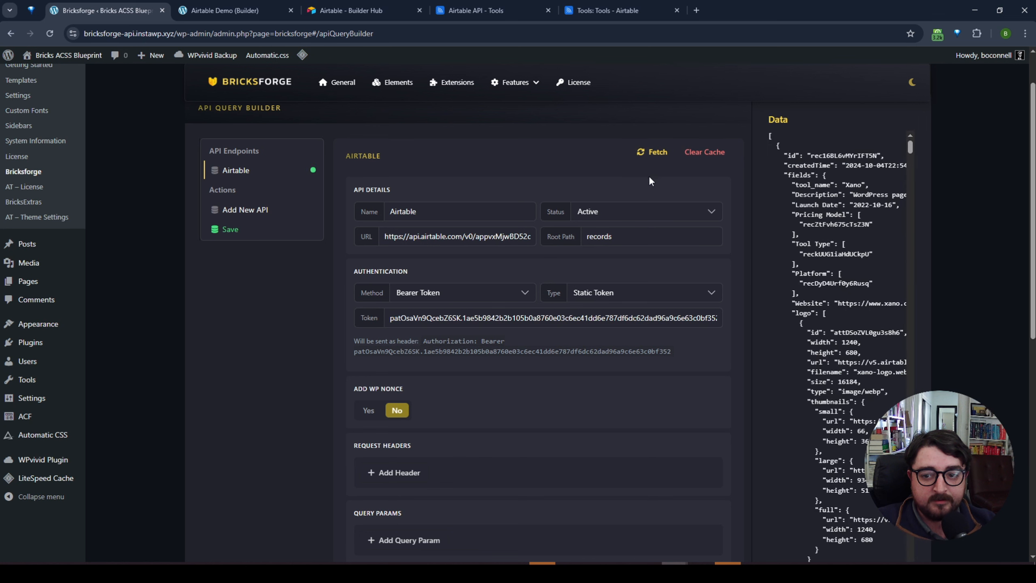
left_click_drag(772, 135, 799, 184)
left_click(799, 184)
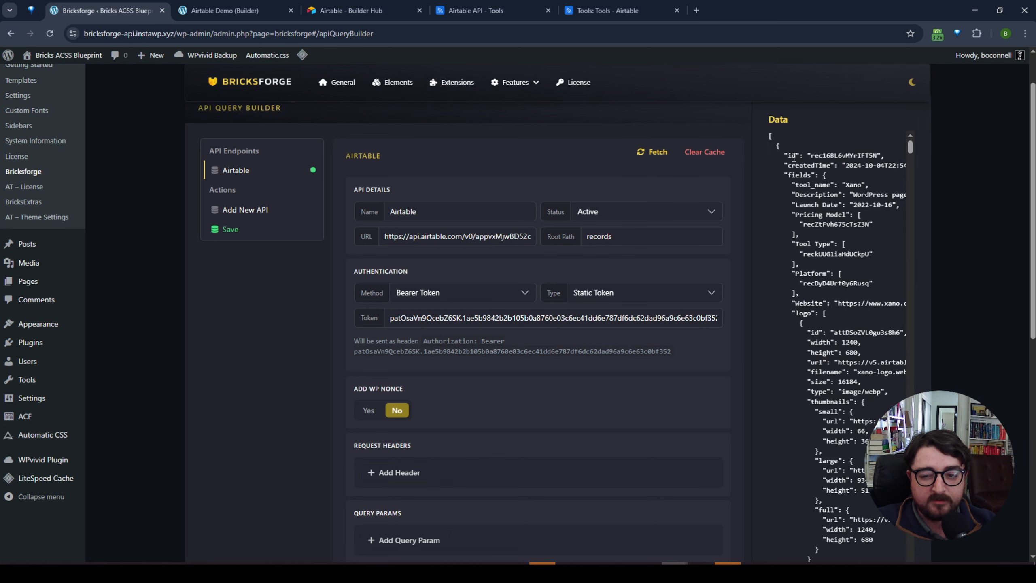
left_click(250, 230)
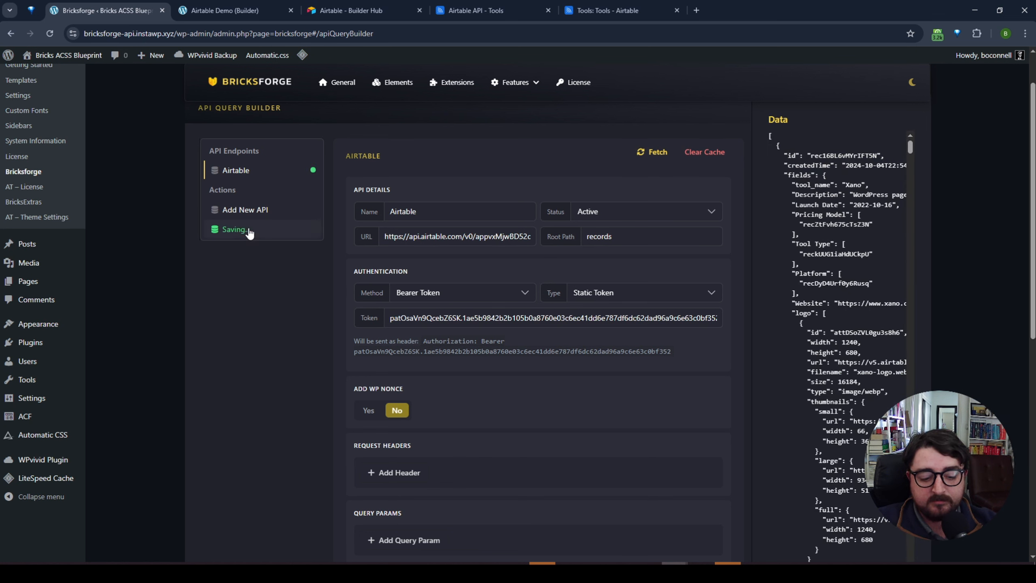
- In the Airtable Demo builder, fill the Tool Card's heading with the Airtable dynamic tag fields_tool_name
left_click(217, 10)
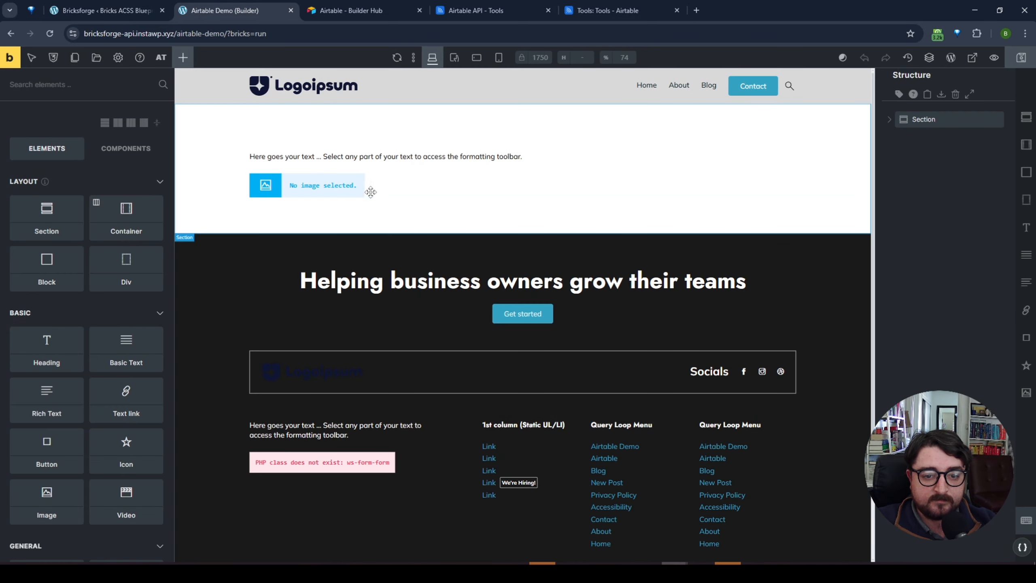
left_click(970, 94)
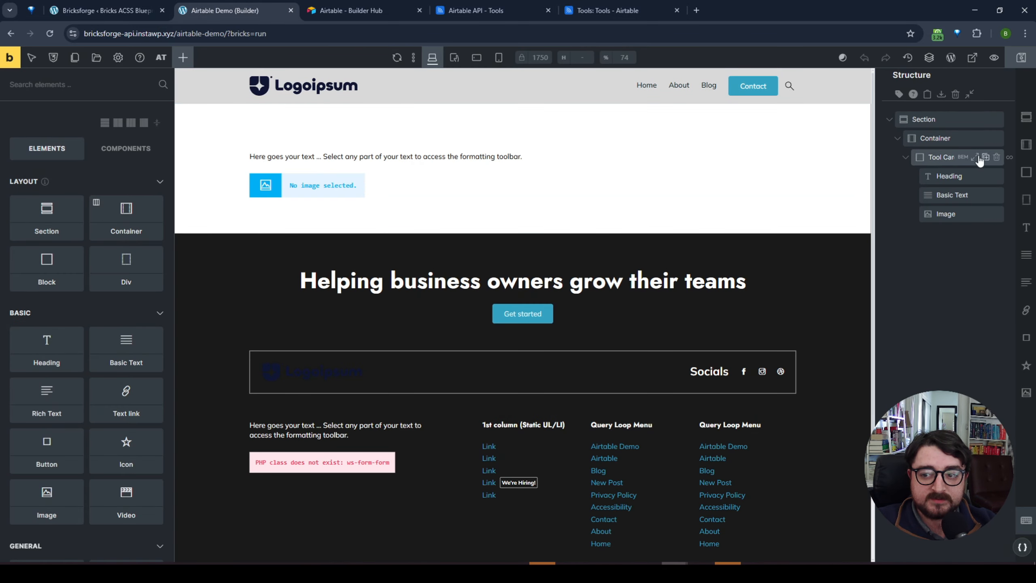
left_click(942, 176)
left_click(156, 251)
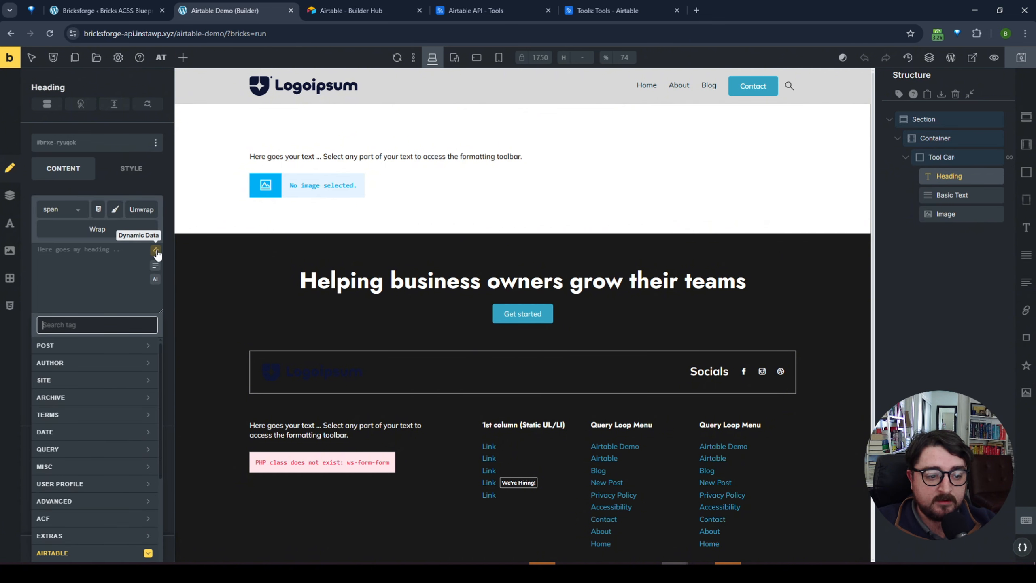
scroll(119, 263, "down", 1)
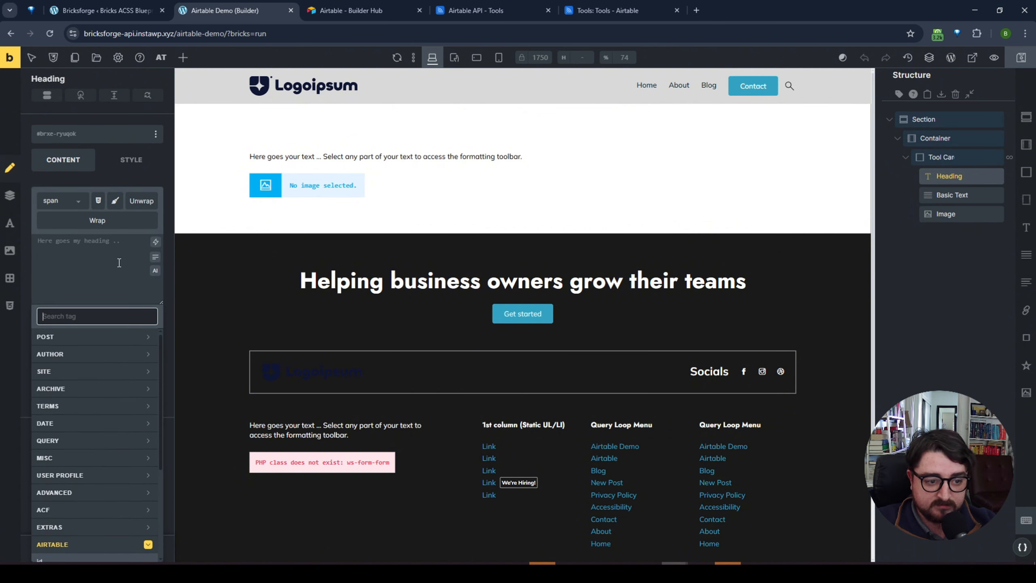
scroll(86, 488, "down", 2)
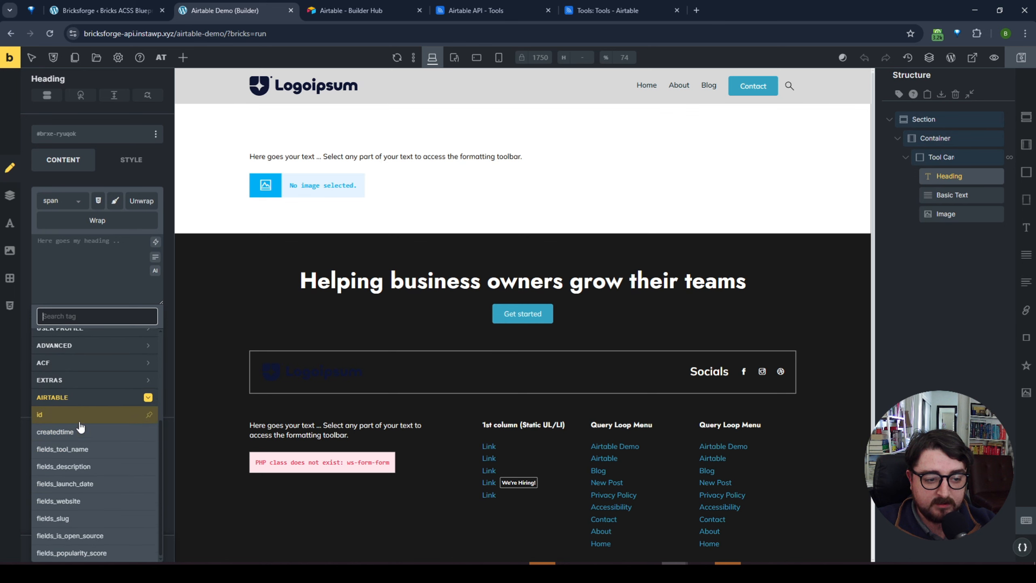
left_click(87, 453)
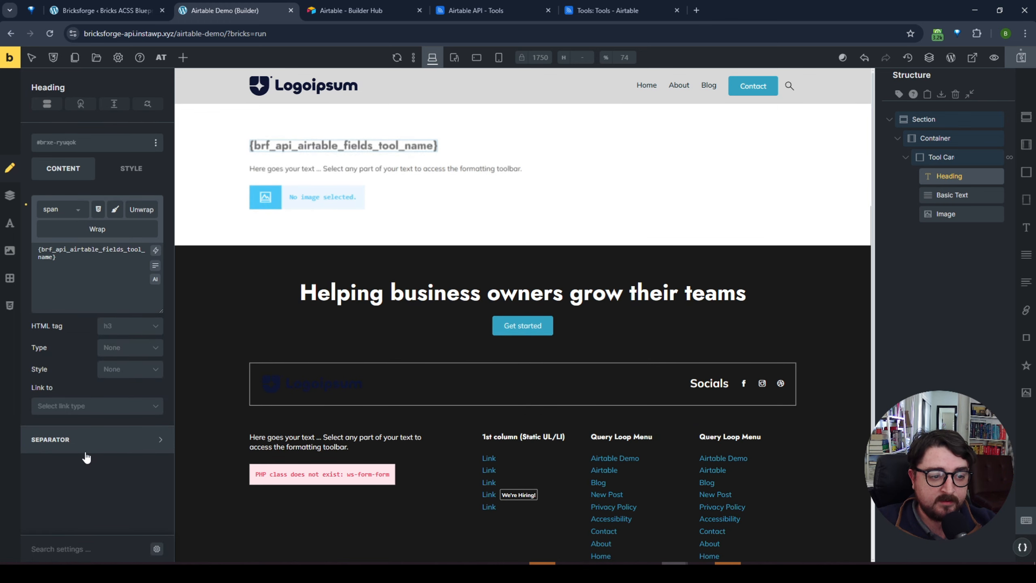
left_click_drag(43, 253, 142, 251)
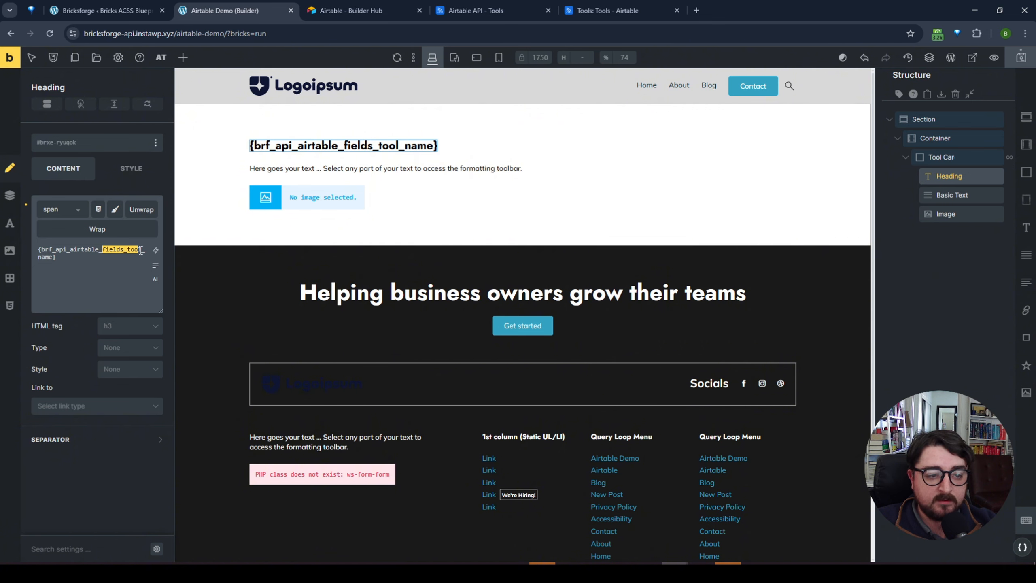
left_click(115, 262)
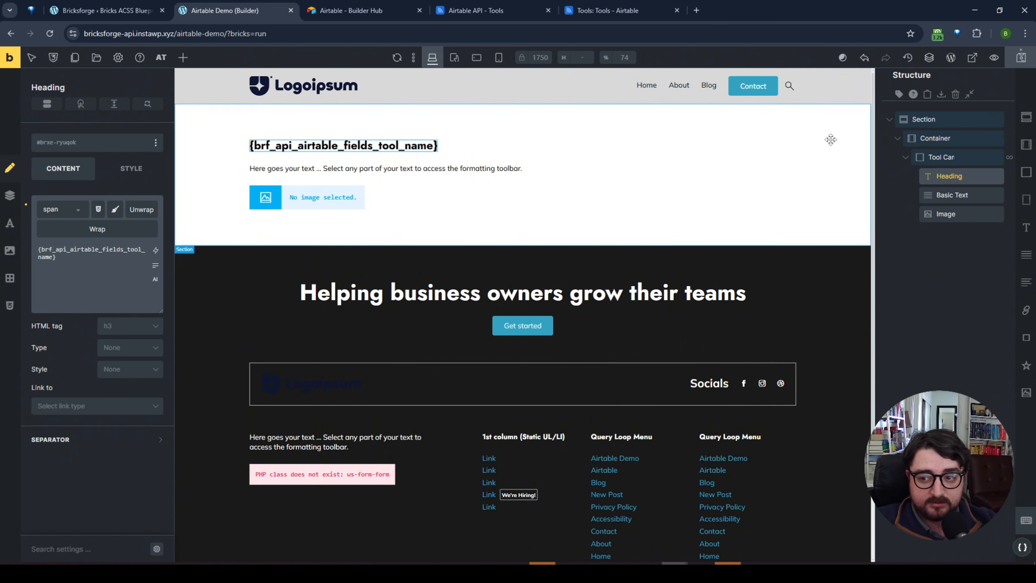
- Replace the placeholder content of the card's Basic Text element with the Airtable dynamic tag fields_description
left_click(952, 195)
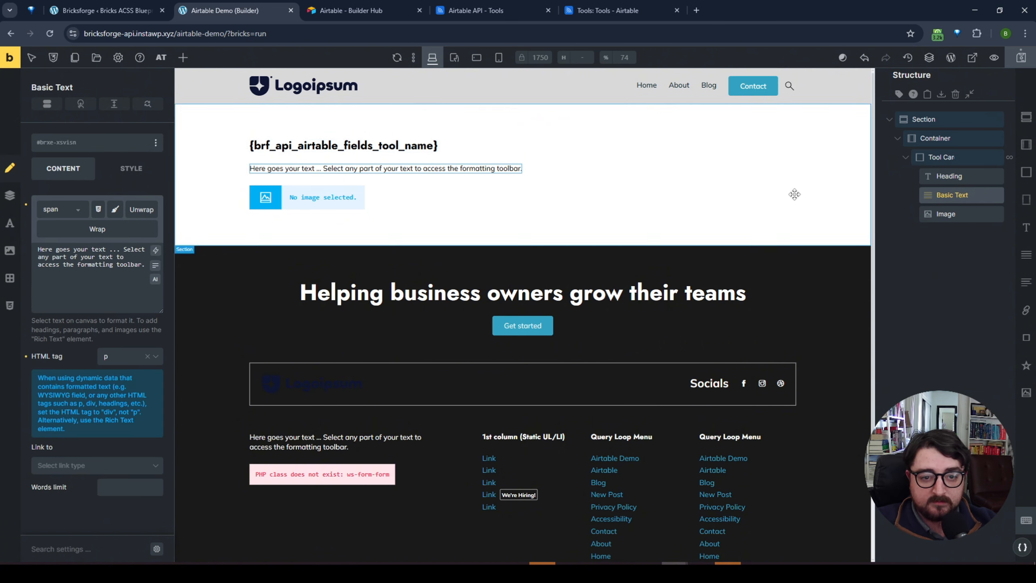
left_click(26, 205)
left_click(156, 250)
scroll(104, 488, "down", 2)
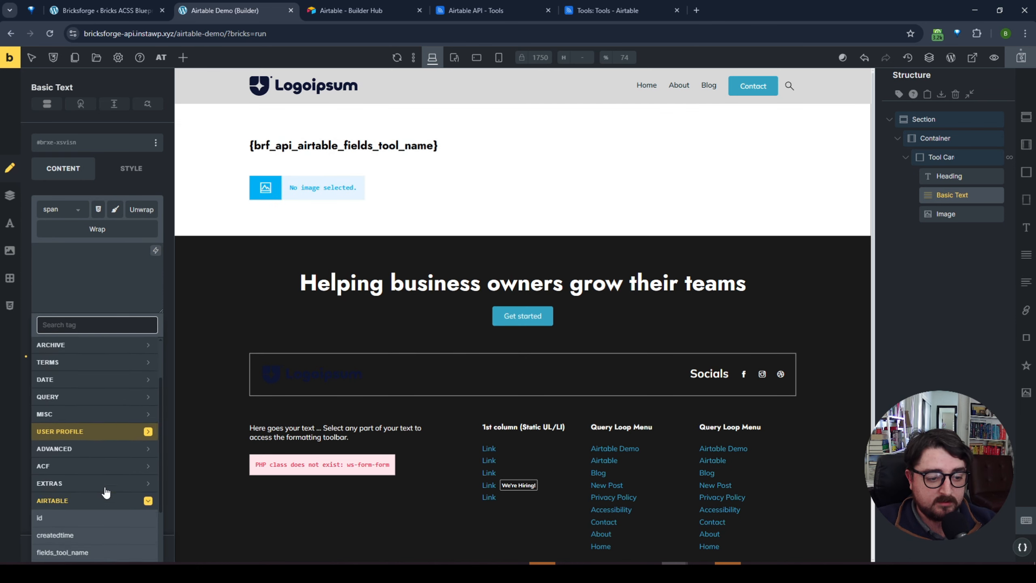
scroll(106, 492, "down", 2)
left_click(81, 474)
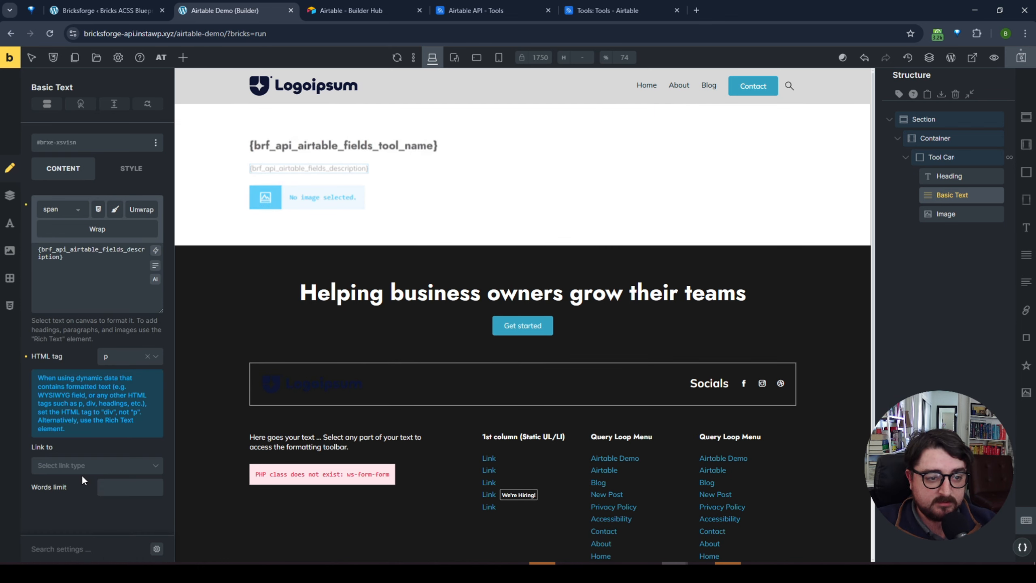
- Open the Airtable Demo page on the frontend and check the first looped tool's heading, Xano
left_click(940, 213)
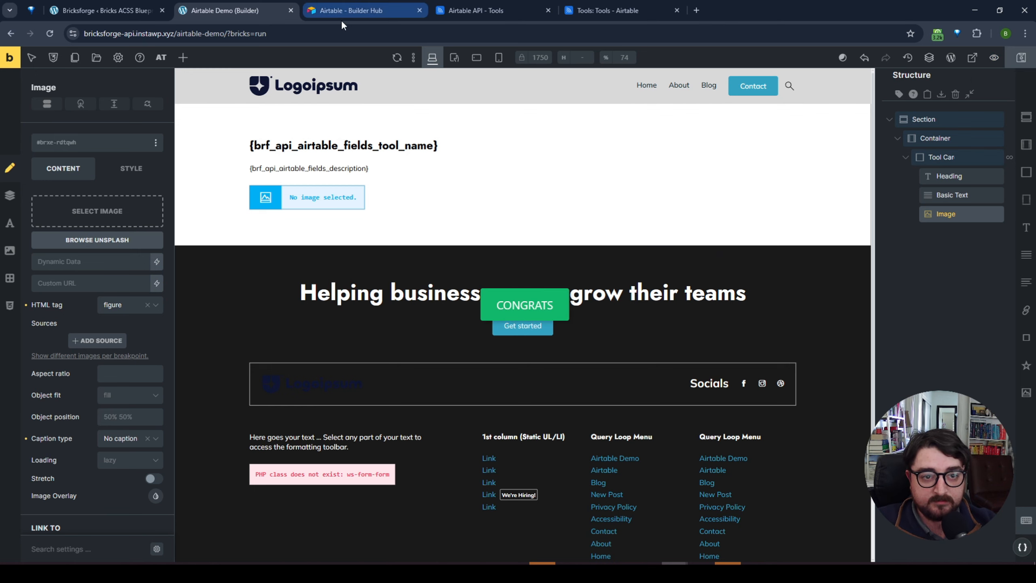
left_click(972, 57)
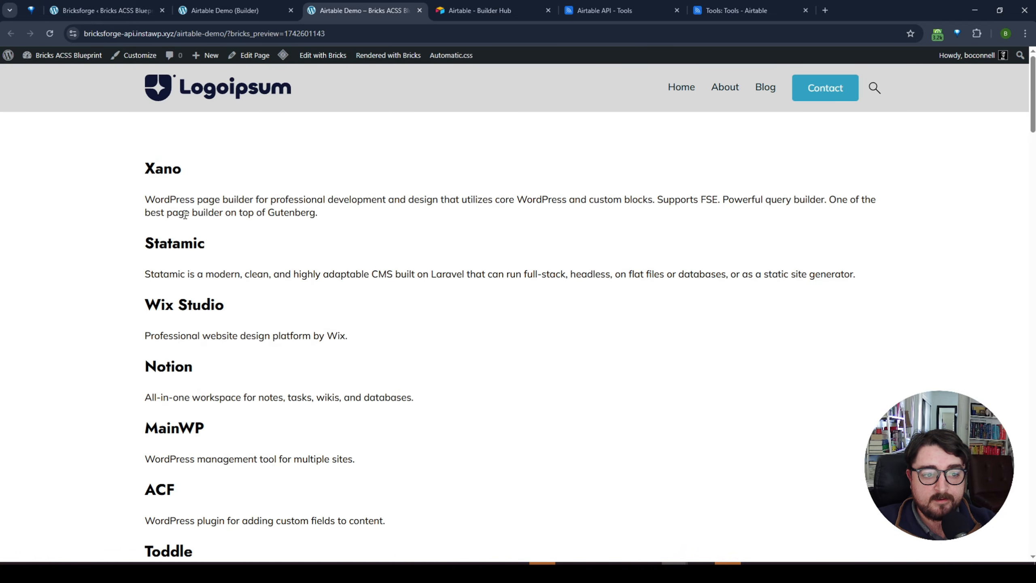
left_click_drag(144, 169, 204, 176)
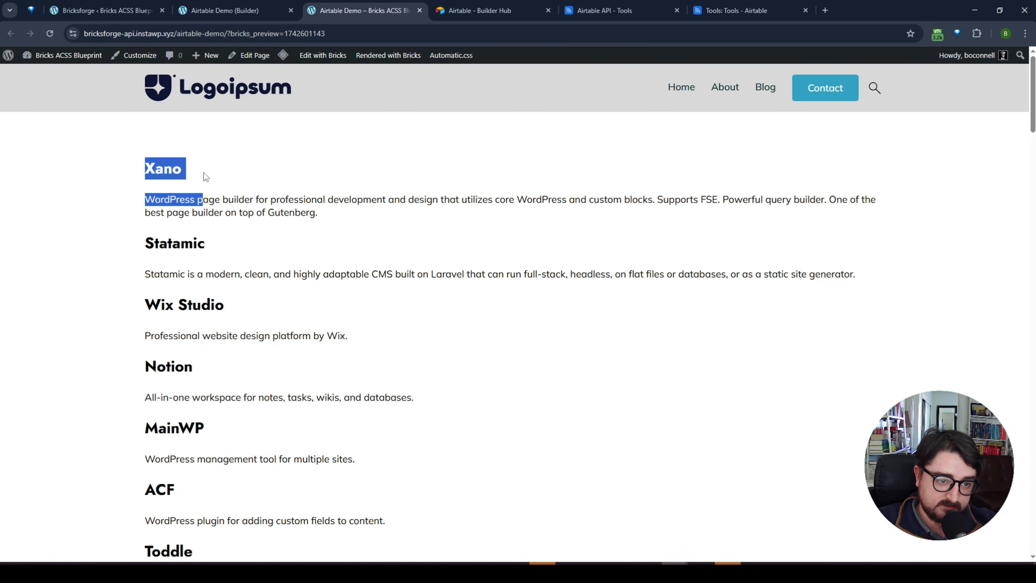
left_click(193, 172)
double_click(161, 169)
- Locate the tool_name values of the first two records, Xano and Statamic, in the Bricksforge fetched data
left_click(122, 9)
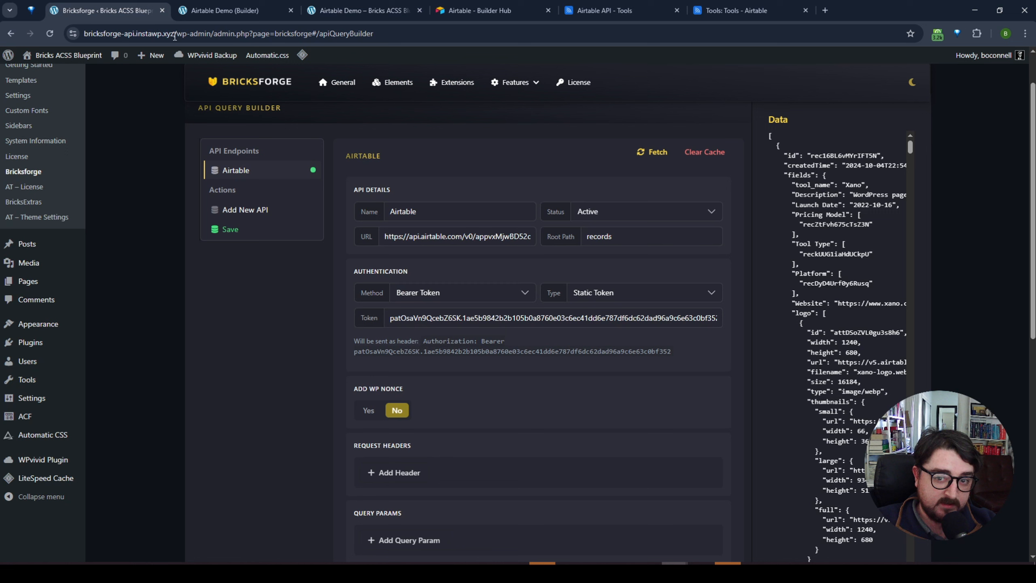
double_click(856, 185)
scroll(856, 192, "down", 5)
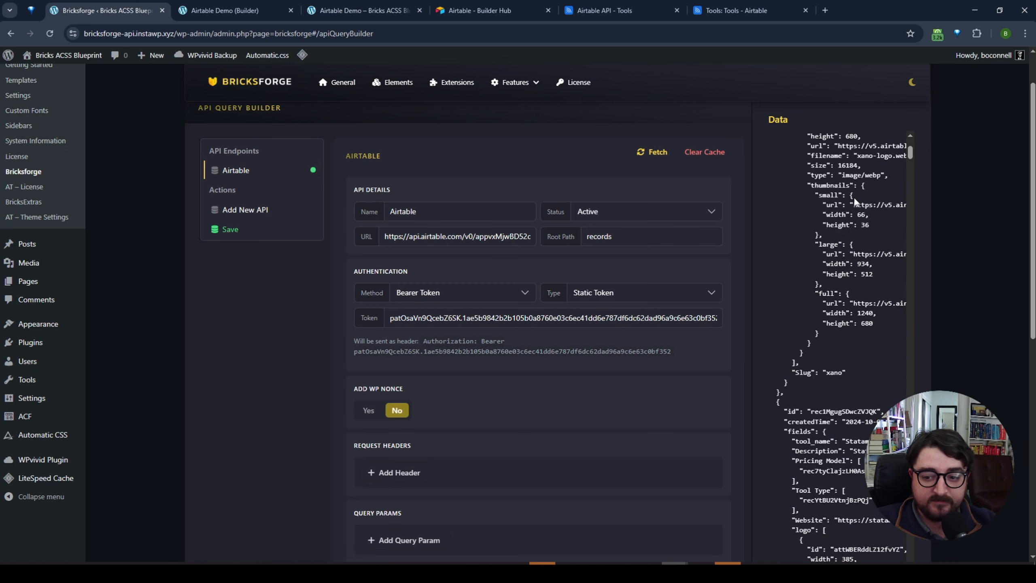
scroll(856, 200, "down", 2)
scroll(824, 368, "down", 2)
double_click(863, 333)
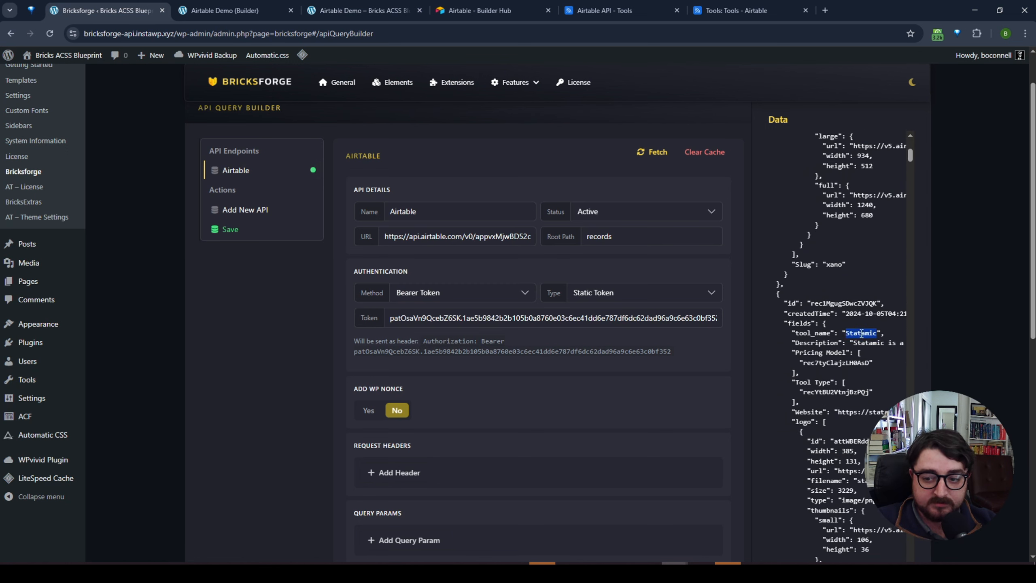
left_click(863, 333)
left_click(864, 334)
double_click(864, 334)
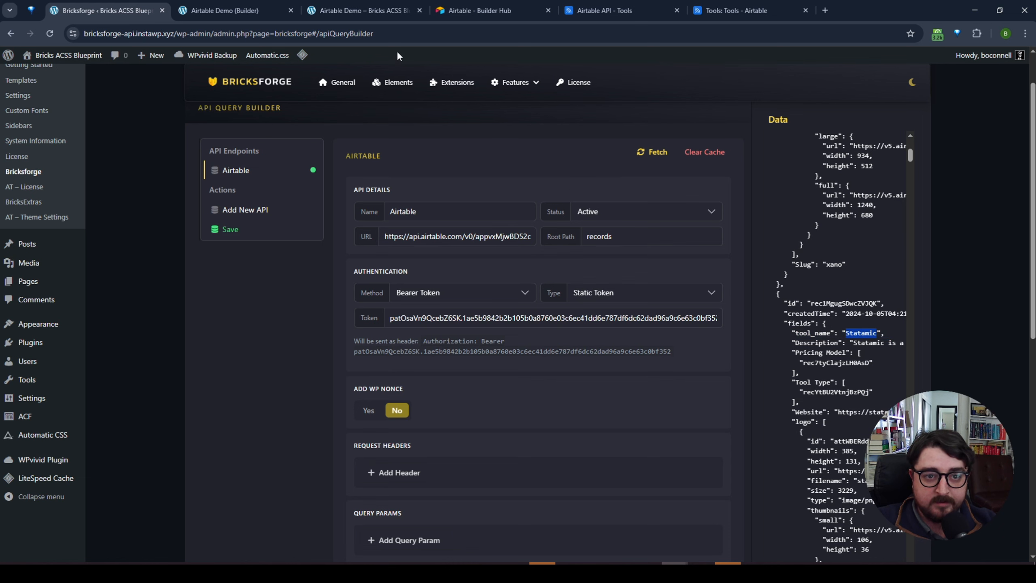
- Compare the Statamic and Wix Studio headings on the frontend page with the next records in the Bricksforge fetched data
left_click(365, 10)
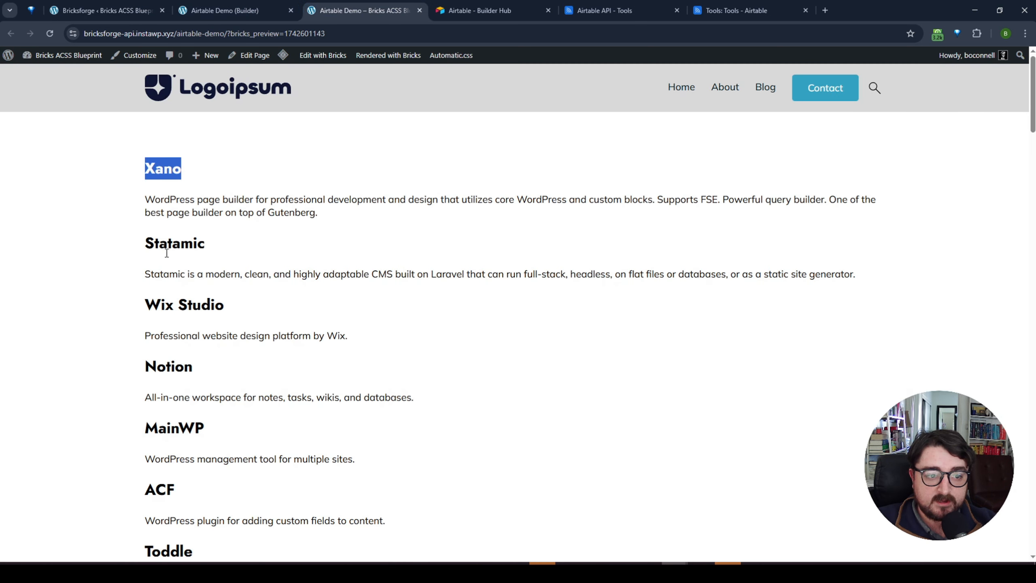
double_click(165, 250)
double_click(199, 305)
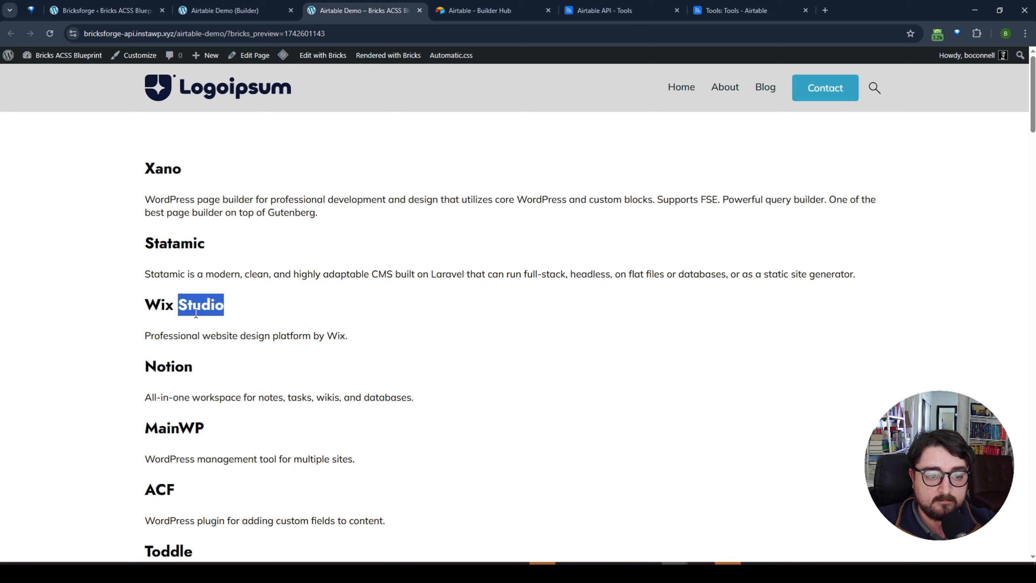
left_click(122, 11)
scroll(811, 376, "down", 9)
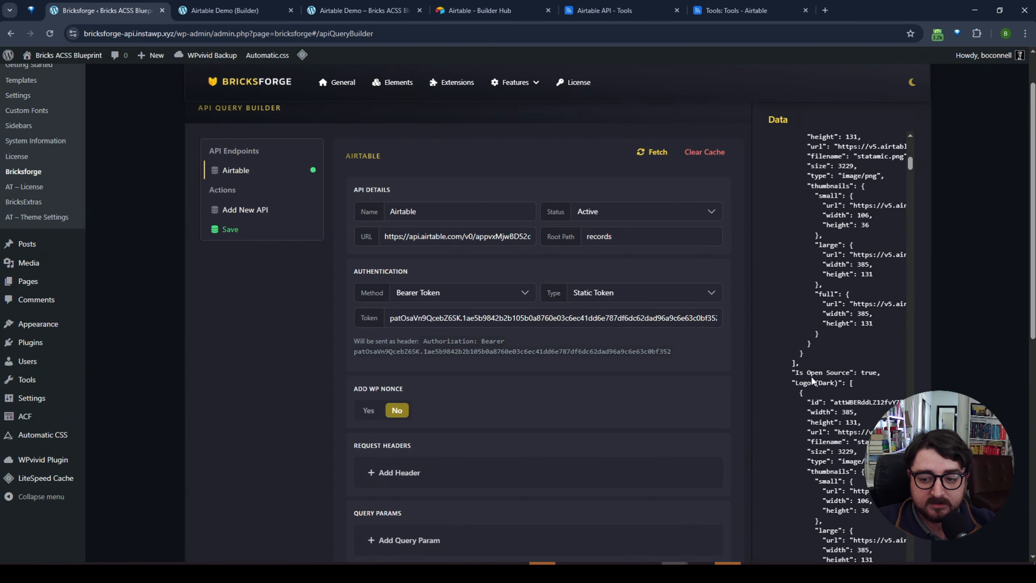
scroll(811, 376, "down", 8)
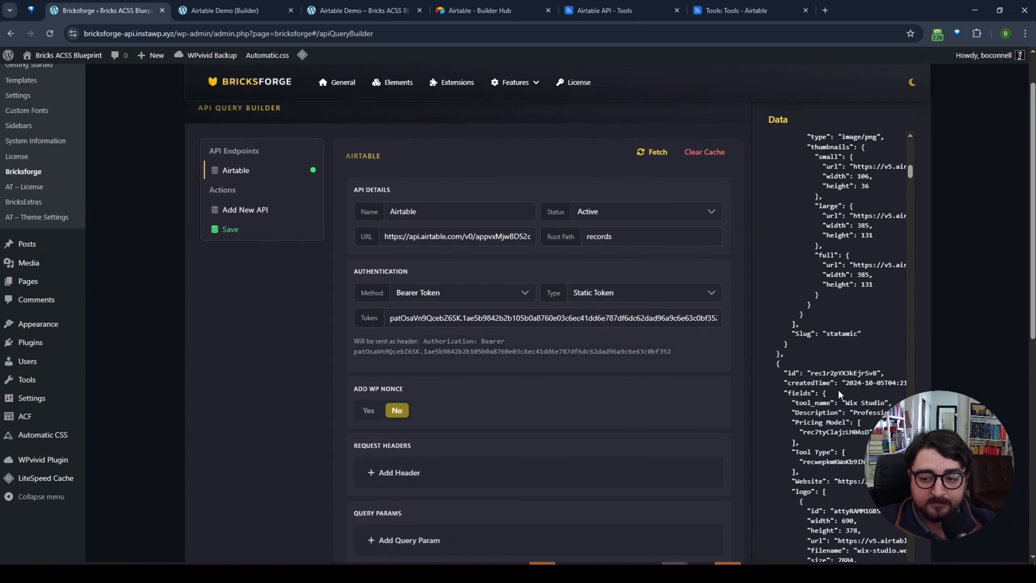
left_click_drag(846, 402, 881, 403)
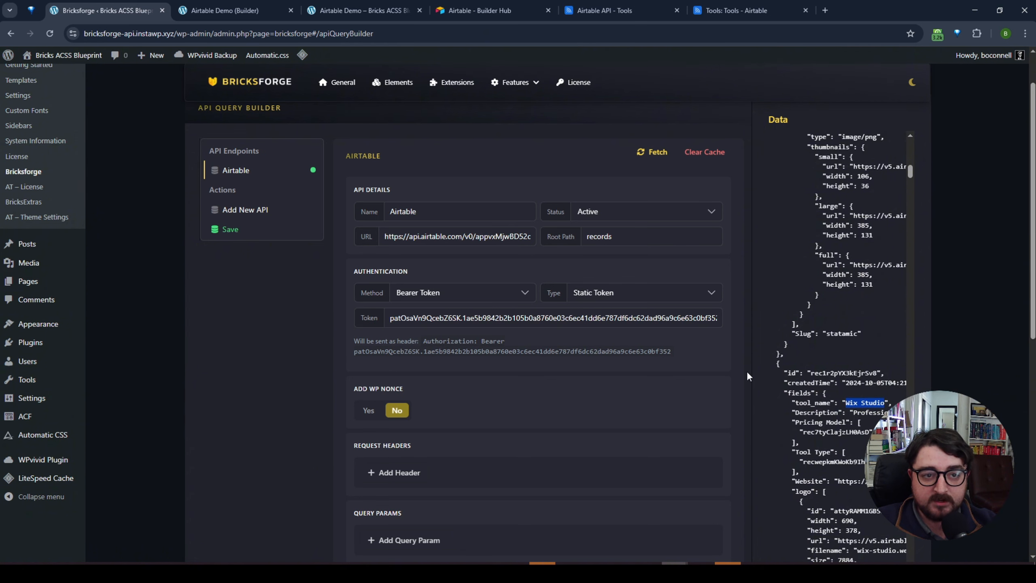
- Apply the three-column auto grid class grid--auto-3 to the Container around the Tool Card and save the page
left_click(229, 10)
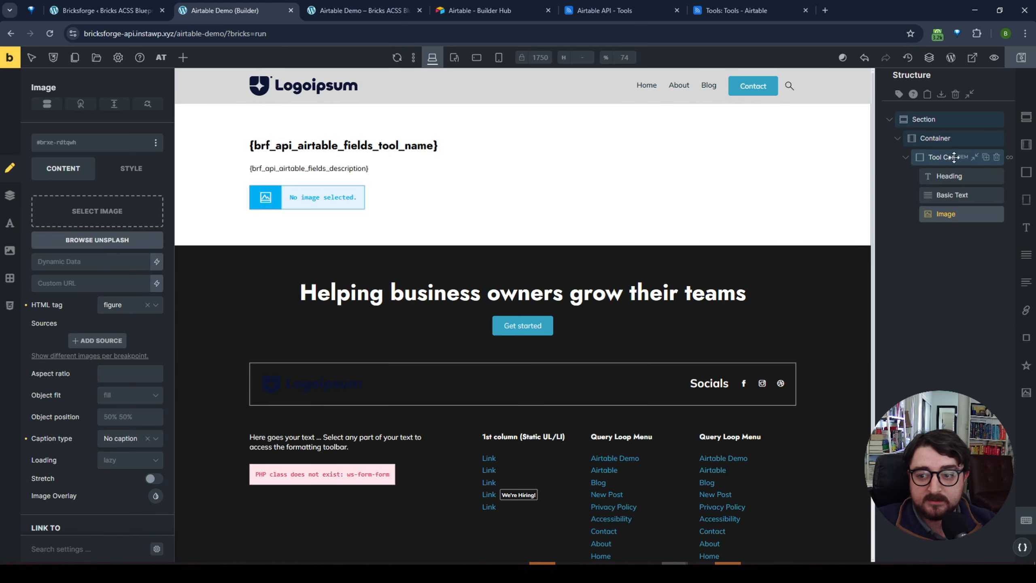
left_click(935, 138)
left_click(71, 141)
type("grid")
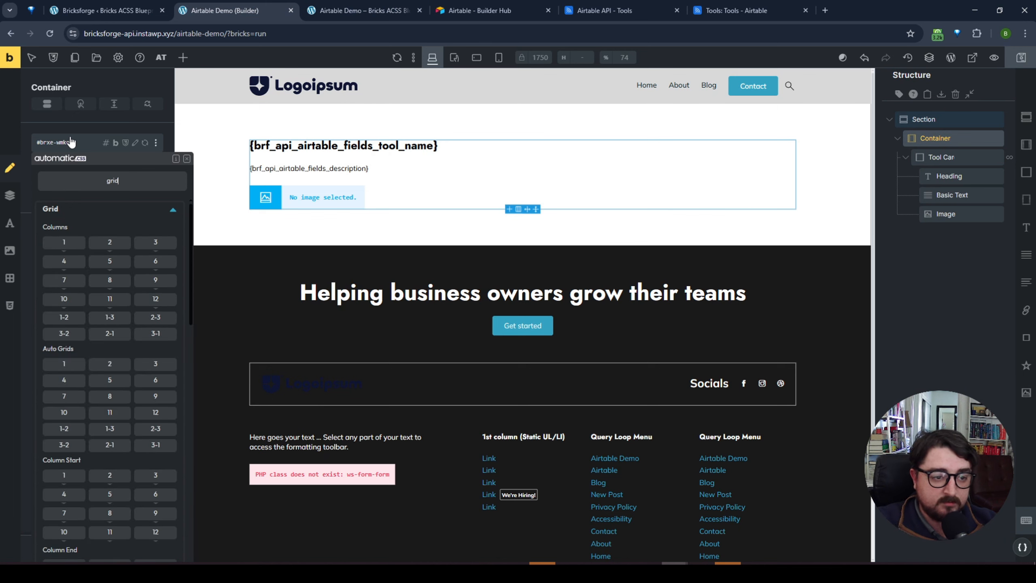
left_click(155, 363)
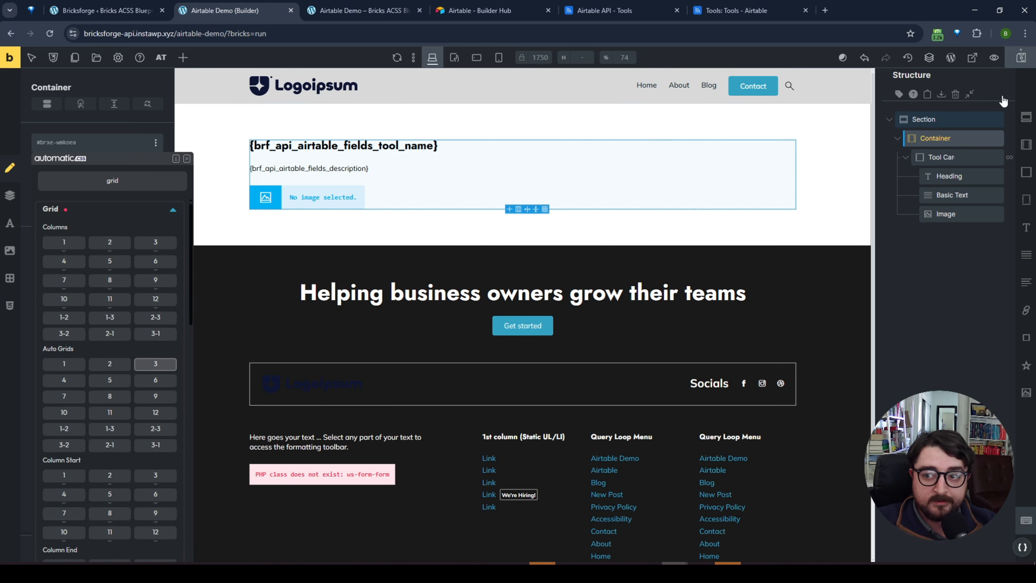
left_click(1022, 57)
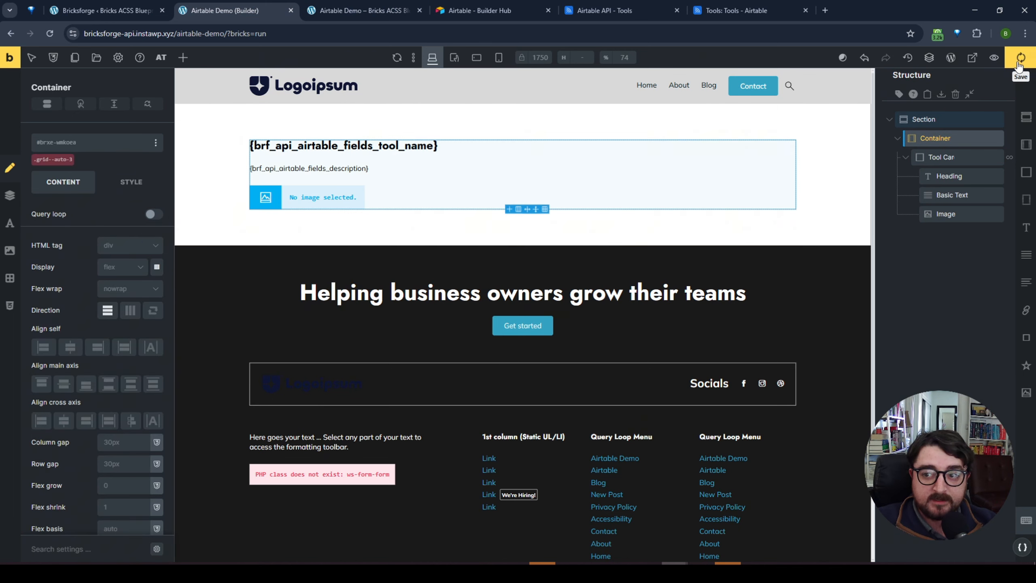
- Review the looped tools in the three-column grid on the frontend page, down to the last record and back
left_click(350, 7)
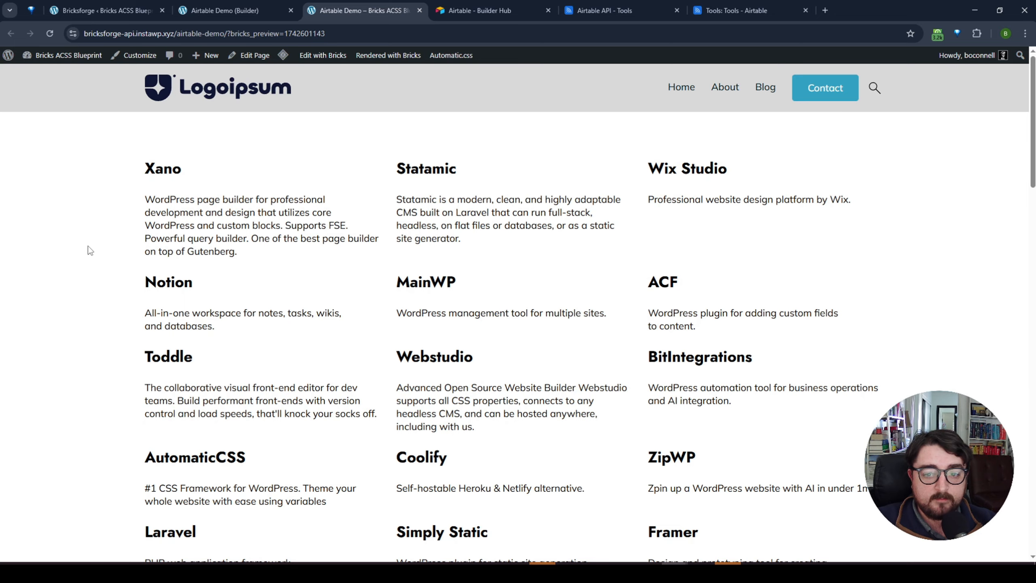
scroll(87, 246, "down", 20)
scroll(90, 250, "up", 4)
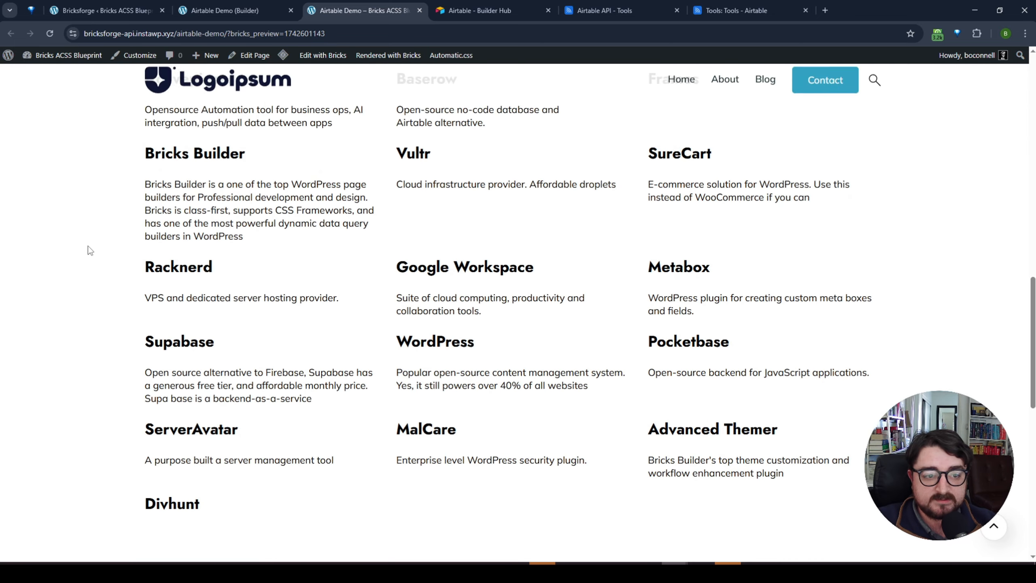
scroll(91, 250, "up", 5)
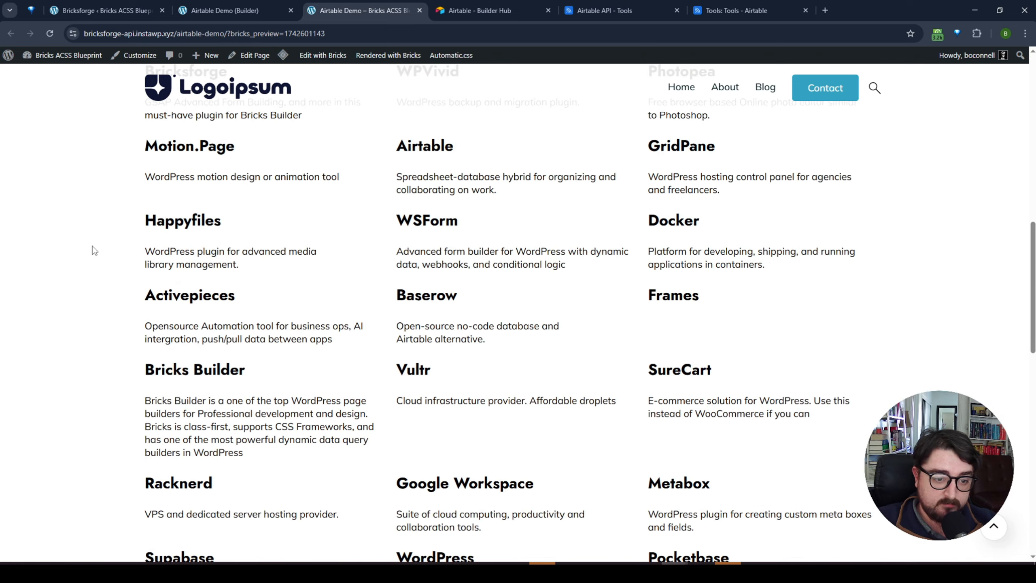
scroll(93, 250, "up", 5)
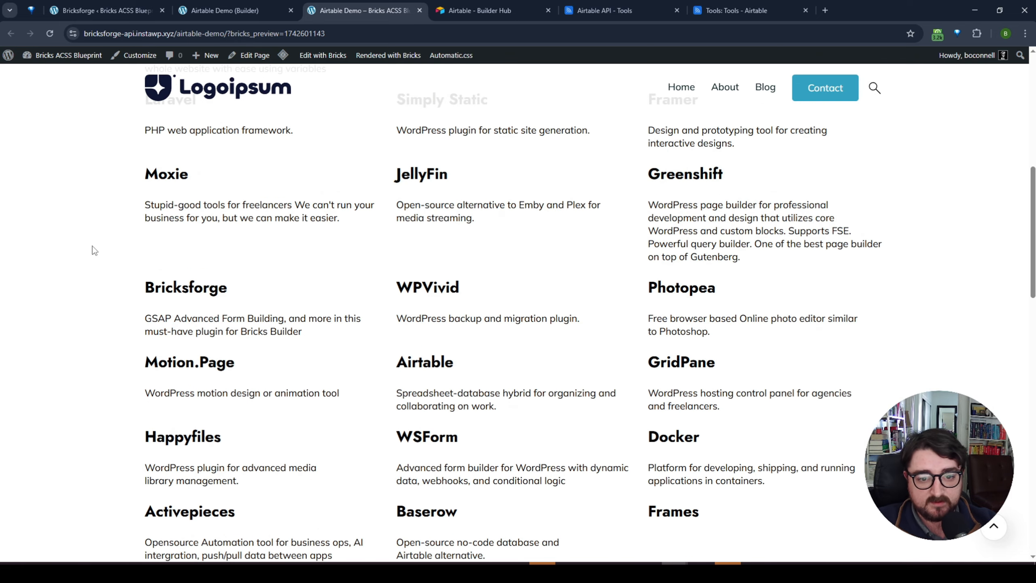
scroll(107, 313, "up", 6)
scroll(107, 312, "up", 4)
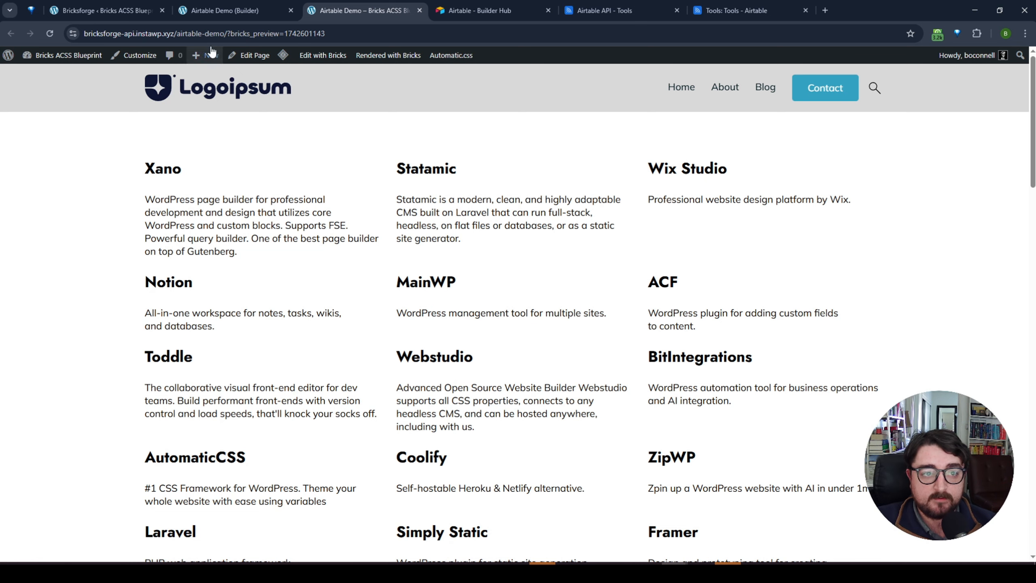
- Look through the Airtable dynamic data tags available for the Tool Card's Image element to find a logo field
left_click(224, 10)
left_click(956, 210)
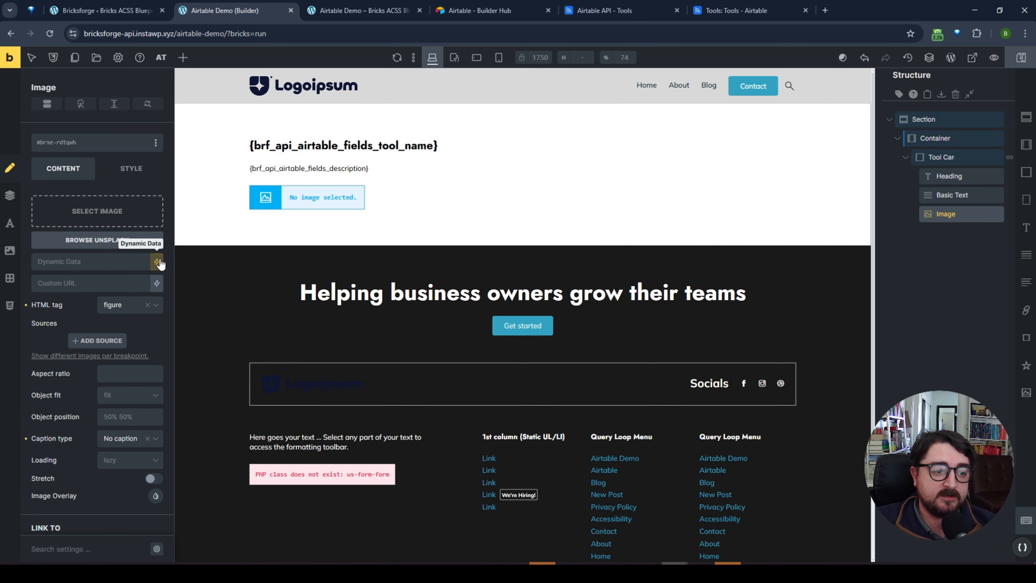
left_click(134, 264)
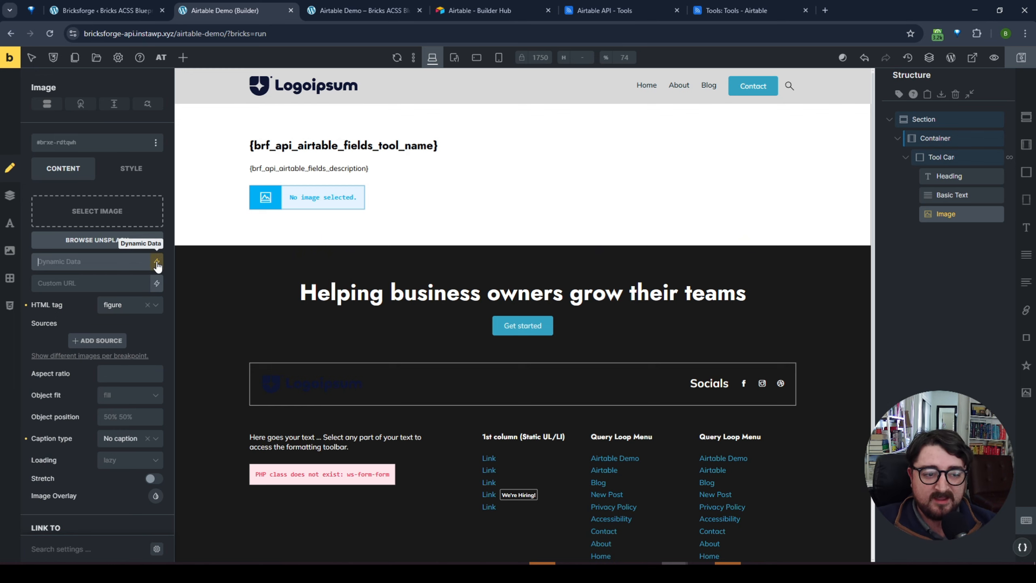
left_click(157, 262)
scroll(135, 355, "down", 5)
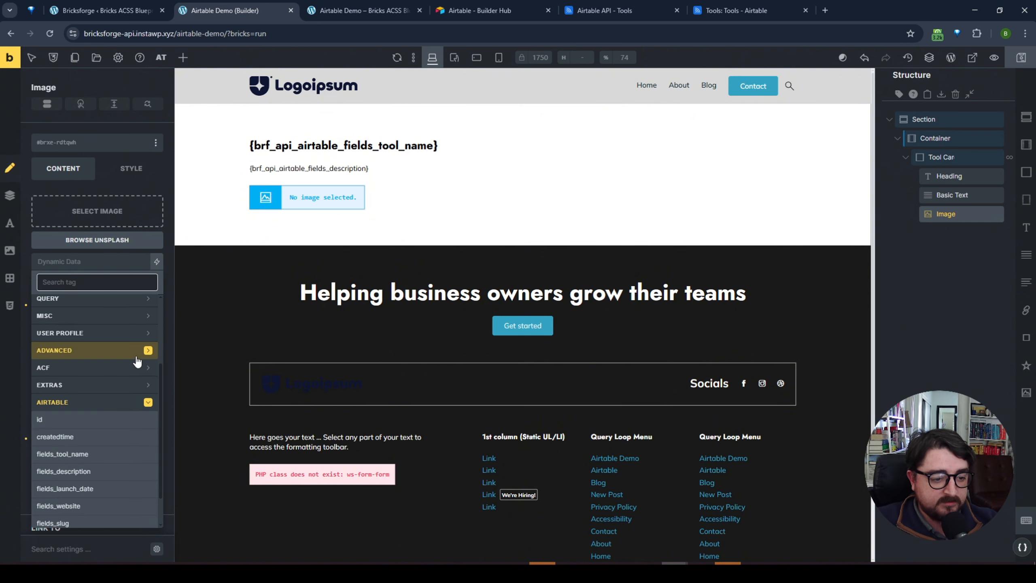
scroll(118, 395, "down", 3)
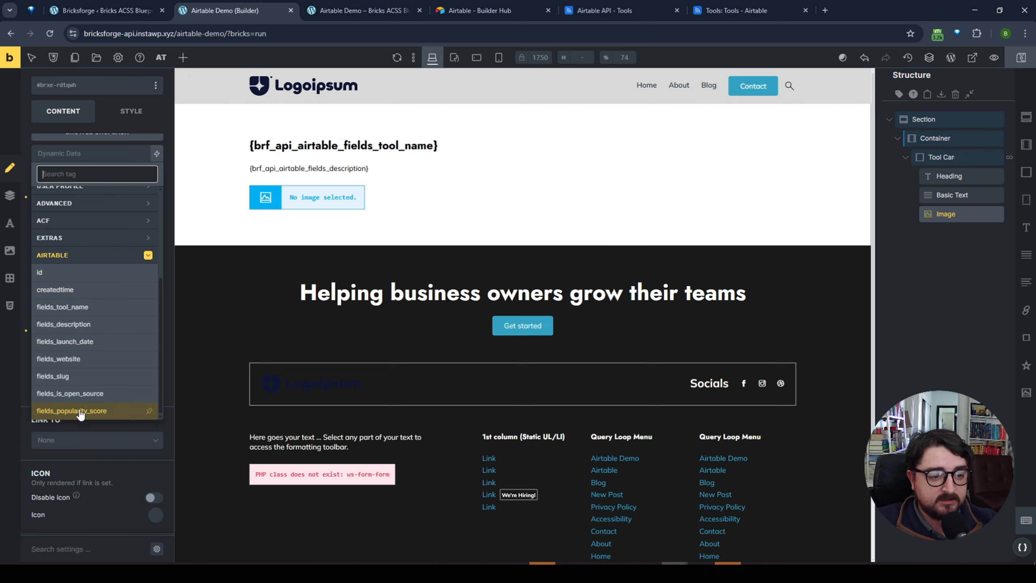
scroll(81, 397, "up", 1)
scroll(82, 404, "down", 1)
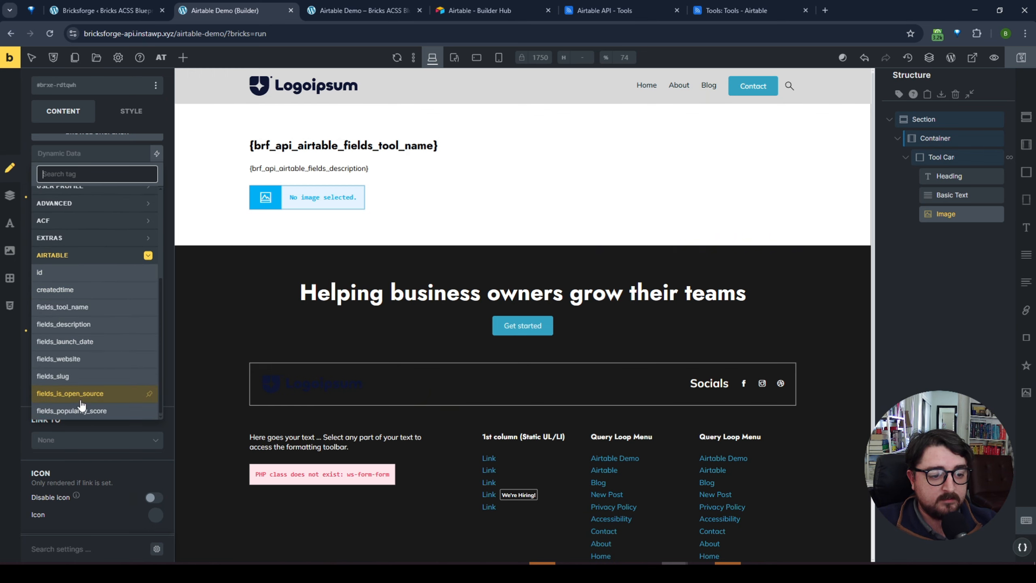
scroll(81, 404, "down", 2)
scroll(82, 343, "up", 2)
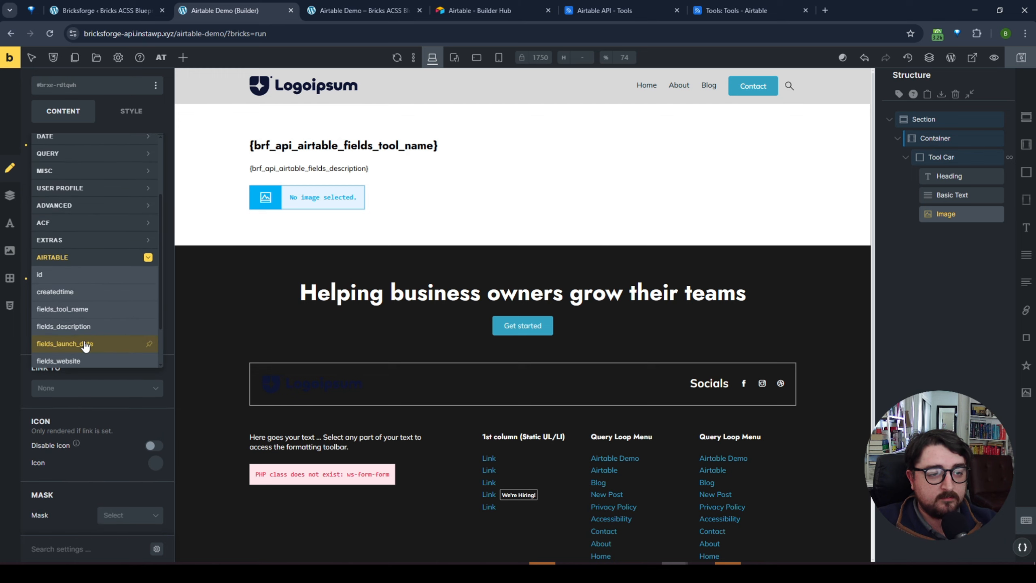
- Turn on Include Nested Arrays for the Airtable endpoint in the Bricksforge API Query Builder
left_click(109, 12)
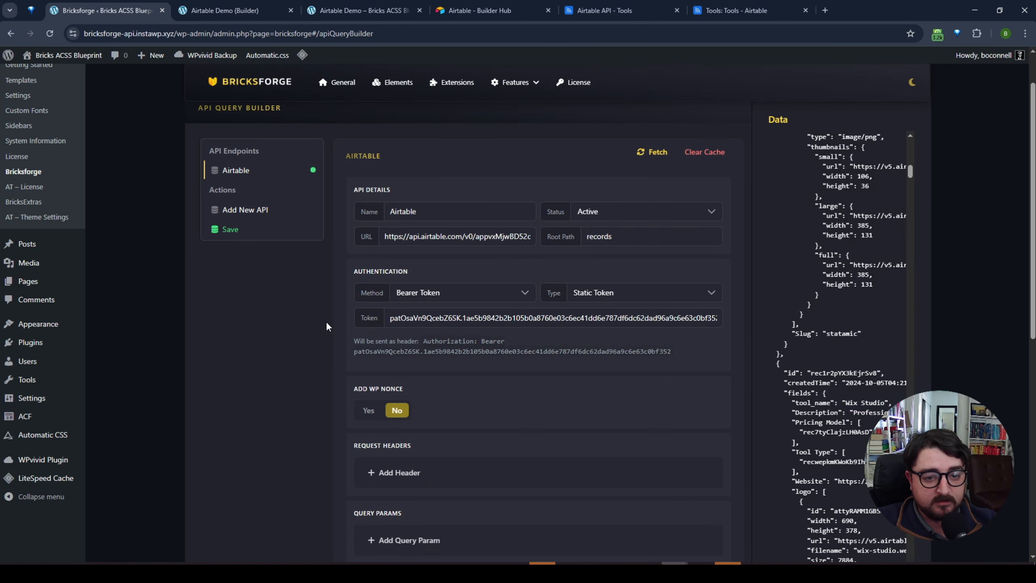
scroll(254, 334, "down", 3)
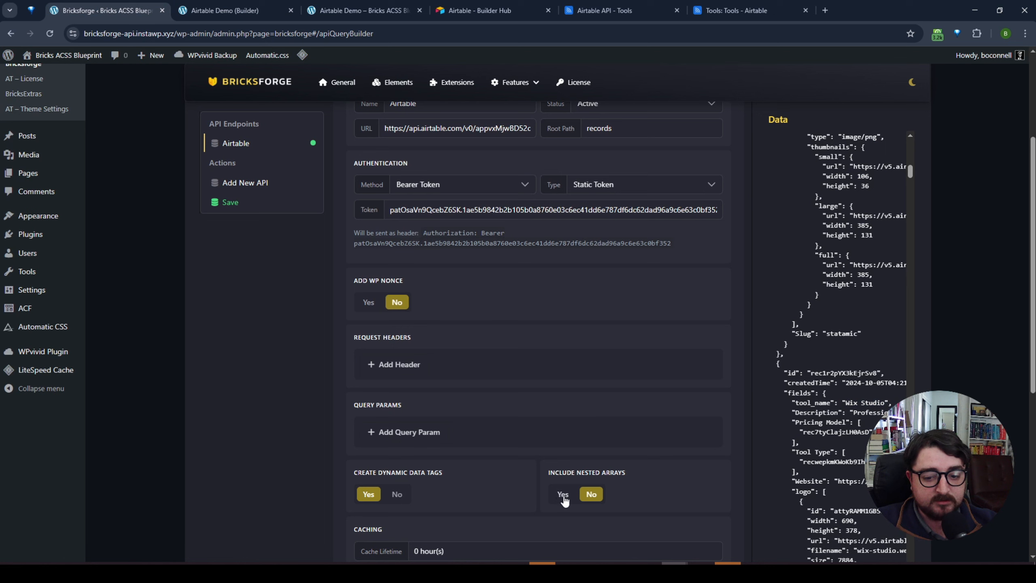
left_click(563, 495)
- Examine the nested logo array of the Wix Studio record in the Bricksforge fetched data
scroll(779, 403, "down", 3)
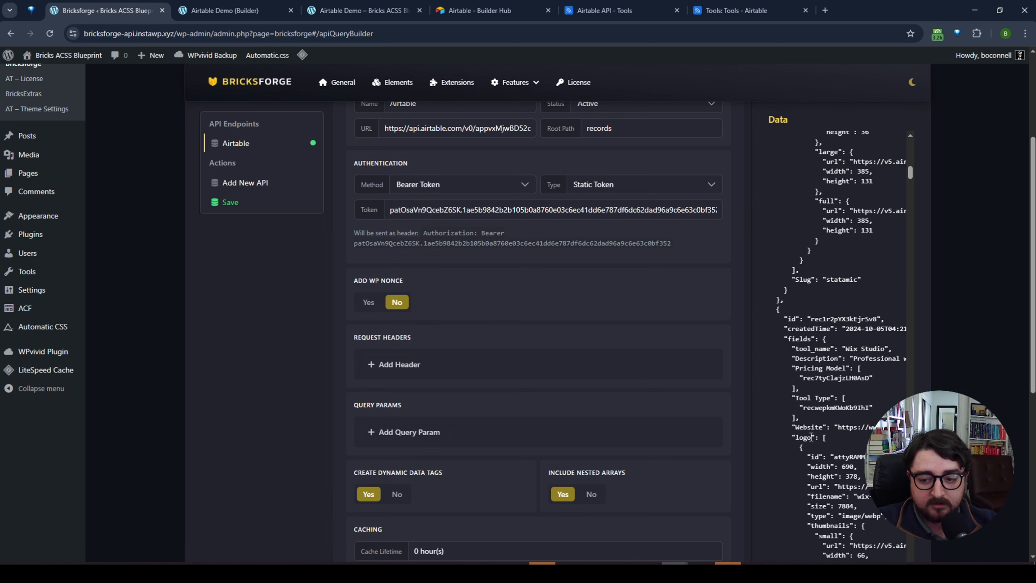
left_click_drag(777, 310, 875, 398)
left_click(858, 423)
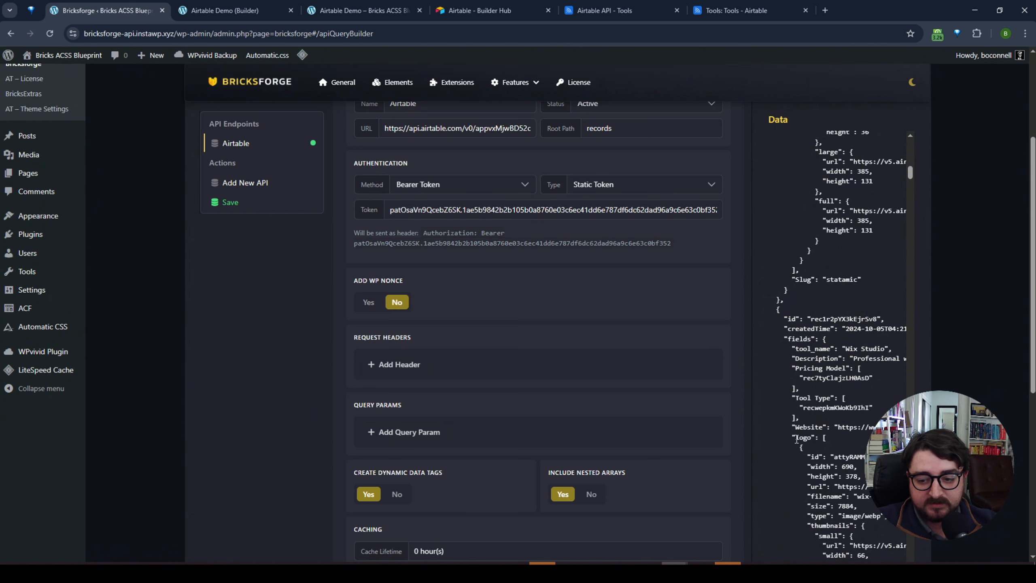
left_click(812, 439)
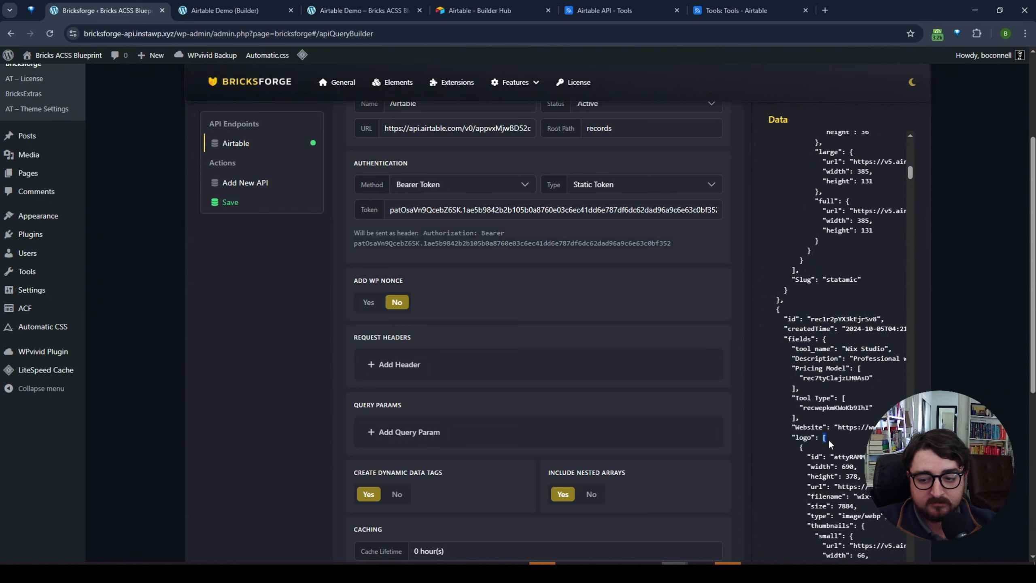
left_click(828, 439)
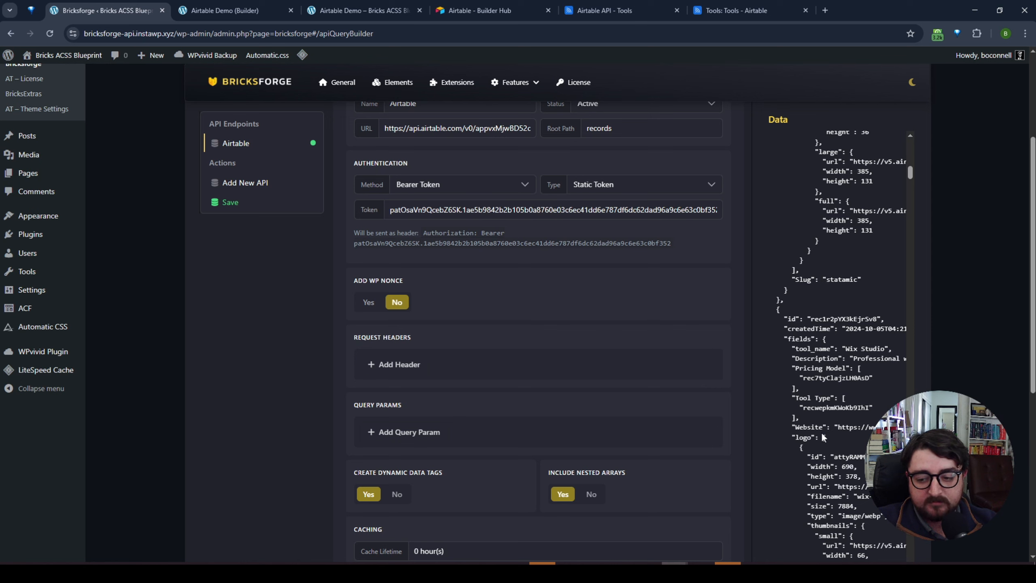
scroll(823, 436, "down", 3)
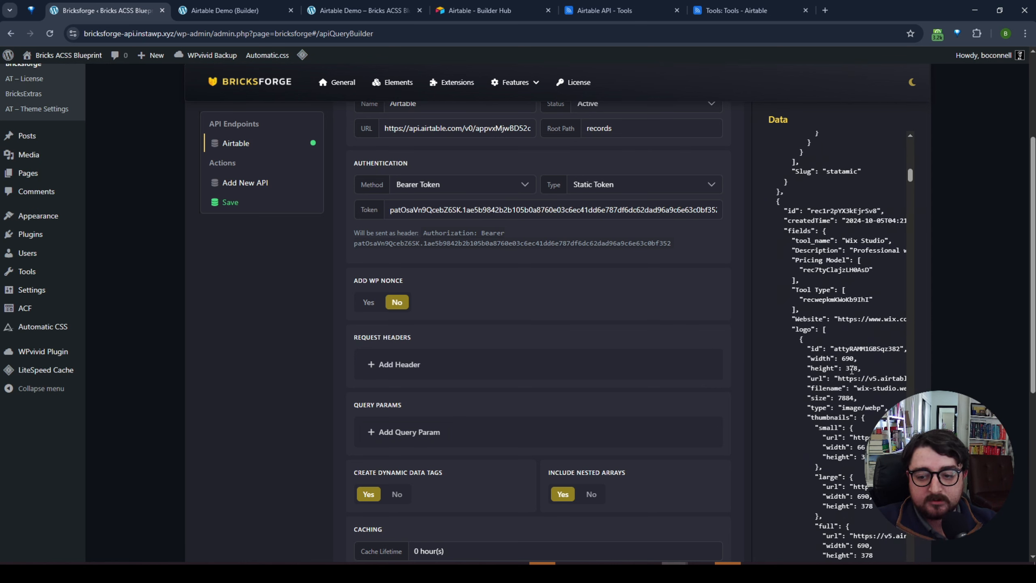
left_click_drag(814, 349, 856, 460)
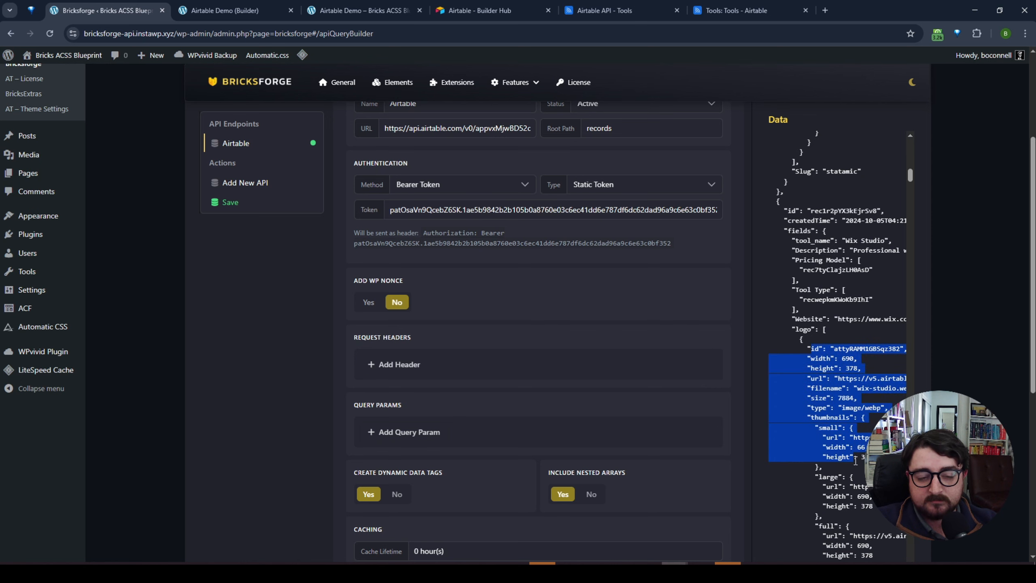
- Save the Airtable endpoint settings and reselect the Tool Card's Image element in the reloaded Bricks builder
left_click(235, 203)
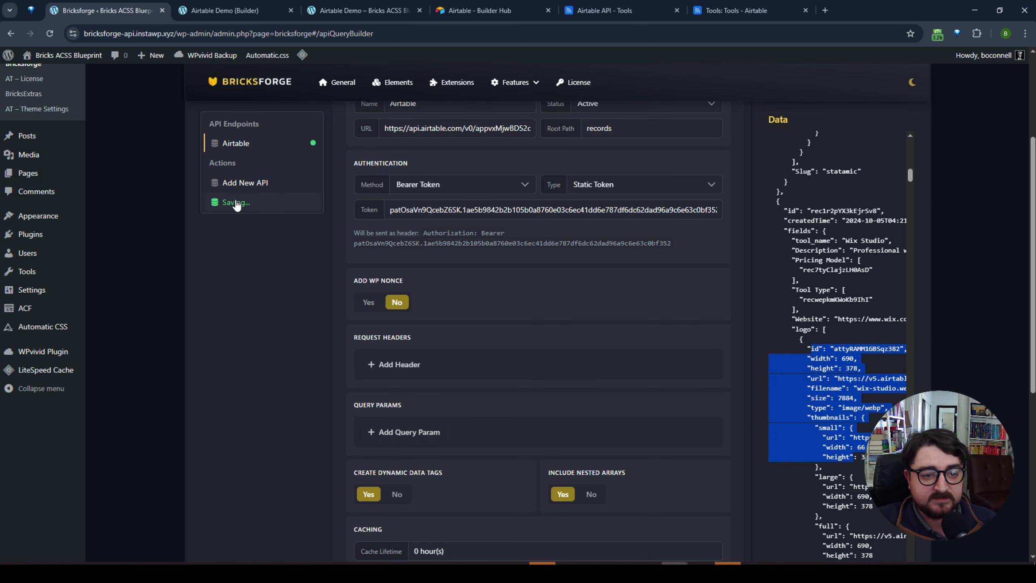
left_click(224, 10)
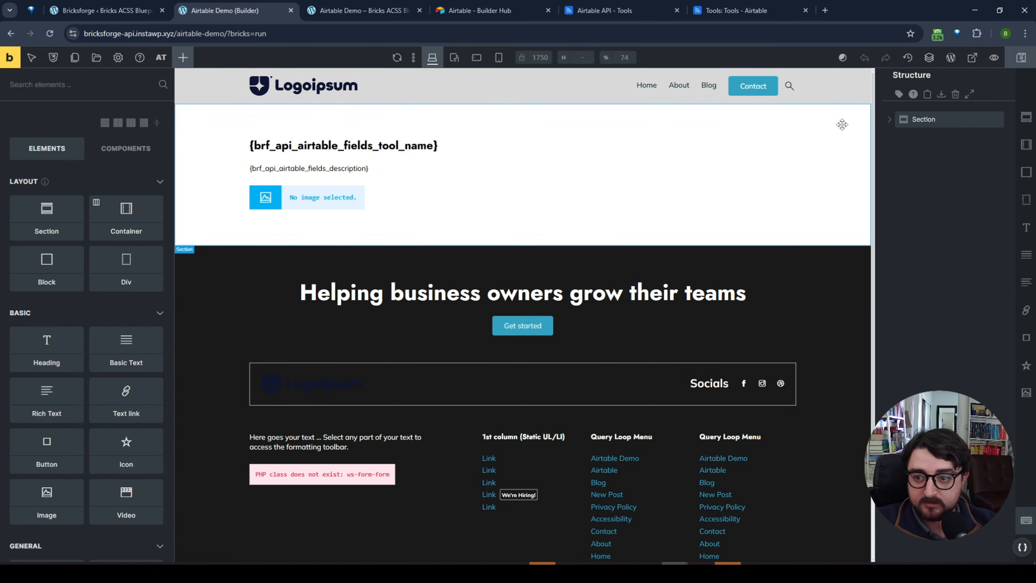
left_click(970, 94)
left_click(961, 215)
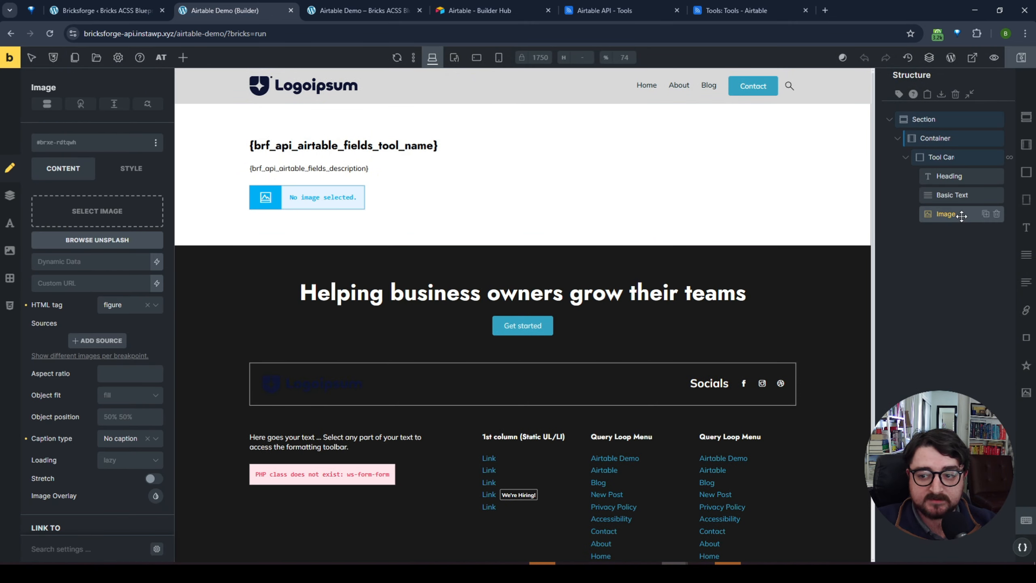
- Set the Image's dynamic data to the url tag of Airtable - Fields_Logo and check the frontend page
left_click(157, 263)
scroll(108, 374, "down", 5)
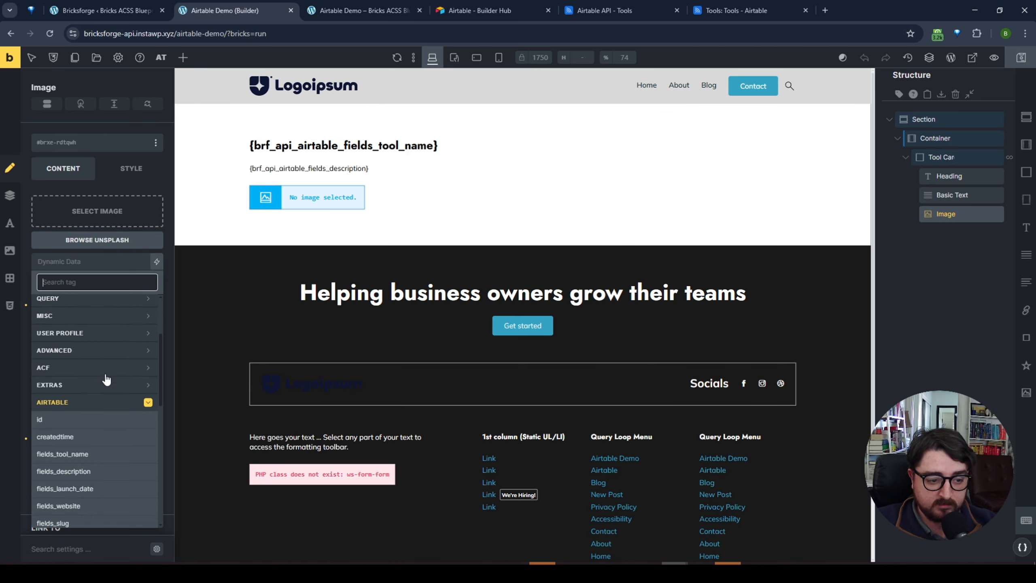
scroll(108, 373, "down", 2)
scroll(108, 372, "down", 3)
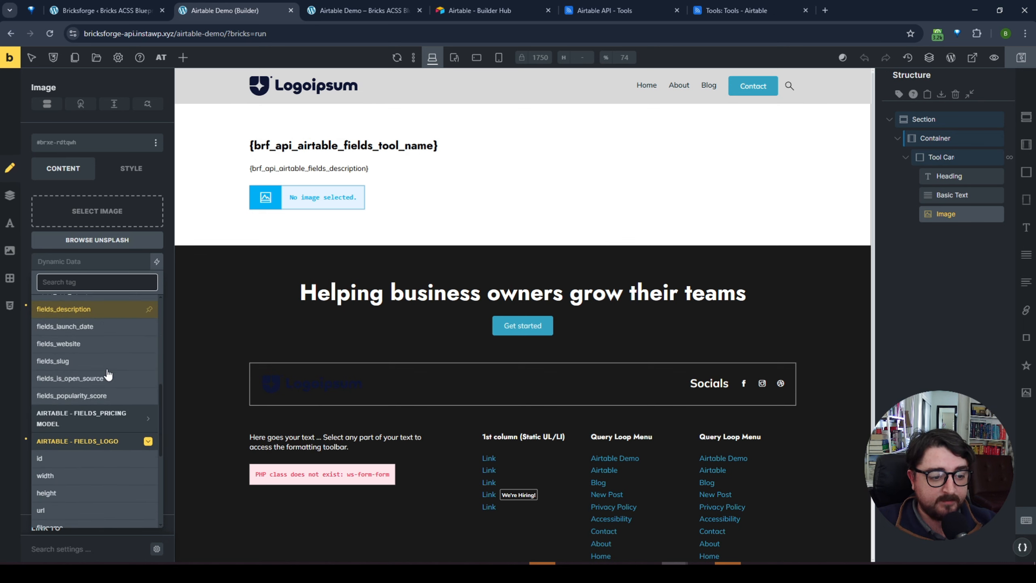
scroll(94, 363, "up", 5)
scroll(57, 418, "down", 2)
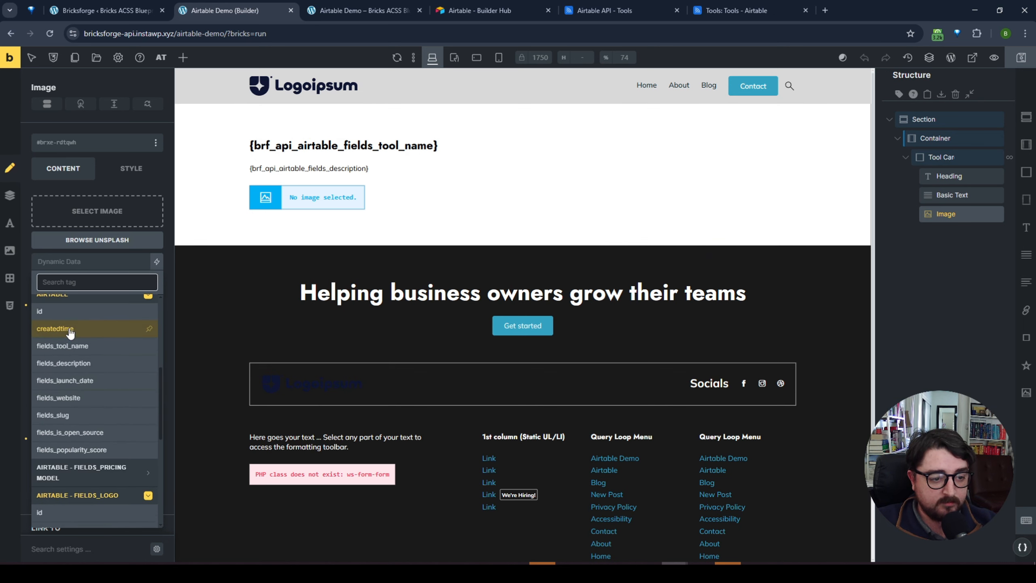
scroll(59, 359, "up", 1)
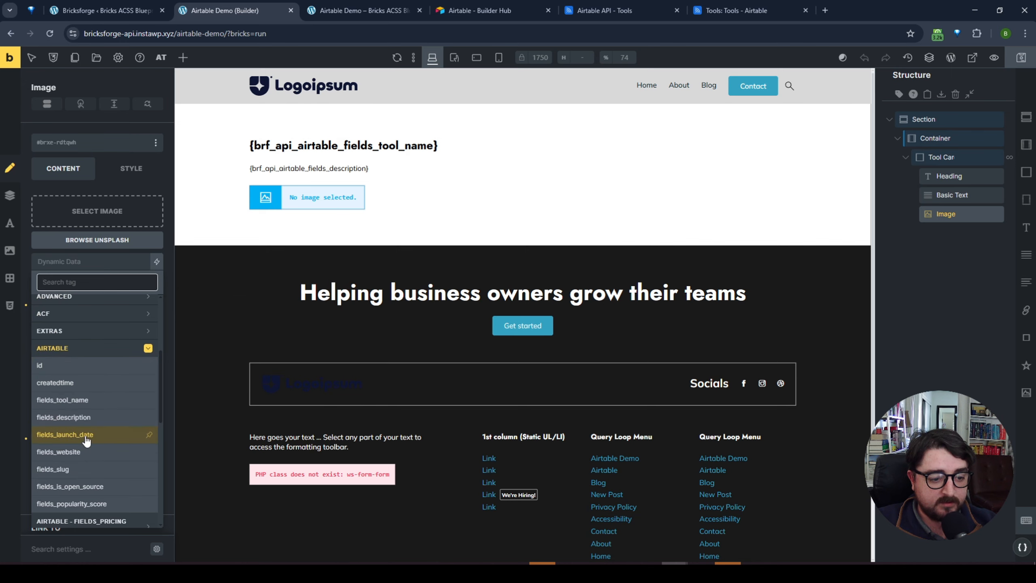
scroll(92, 408, "down", 4)
scroll(93, 395, "down", 3)
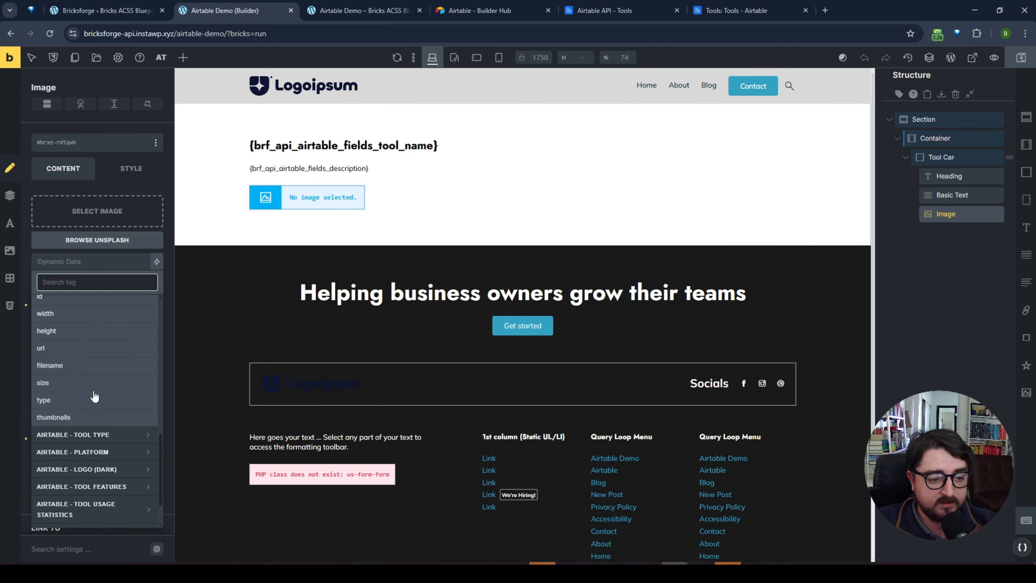
scroll(85, 457, "up", 3)
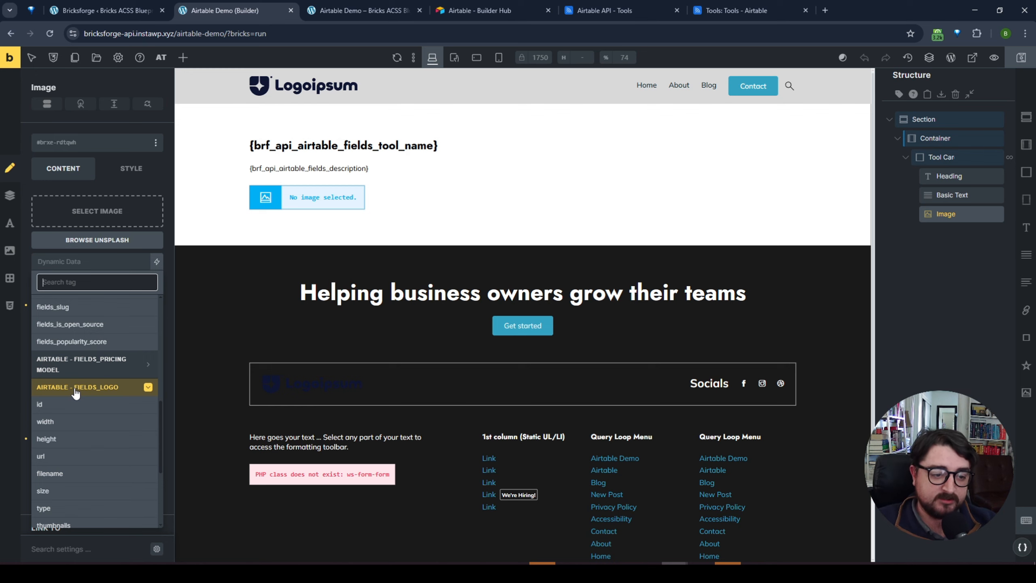
scroll(80, 408, "down", 1)
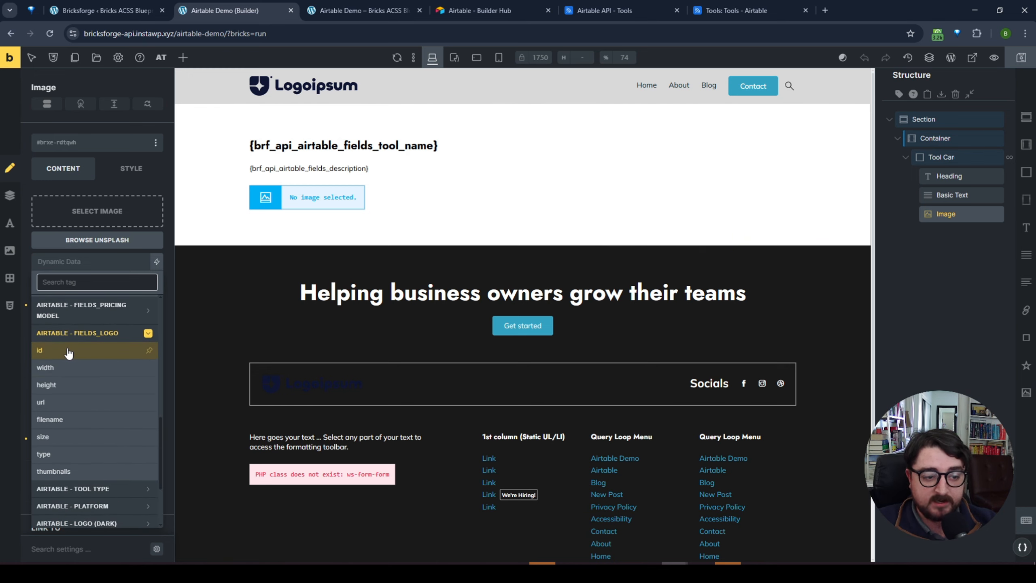
left_click(68, 404)
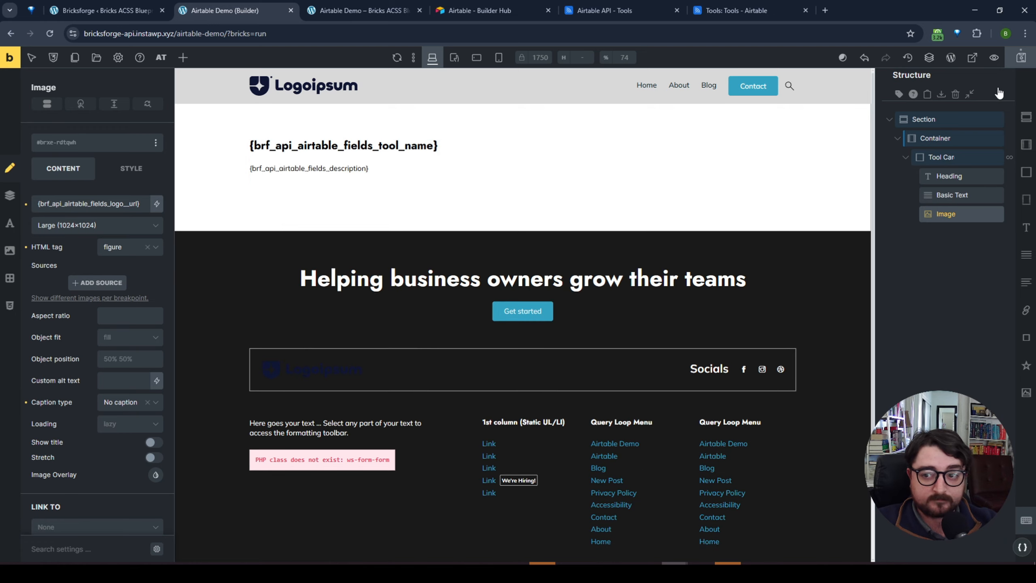
left_click(380, 5)
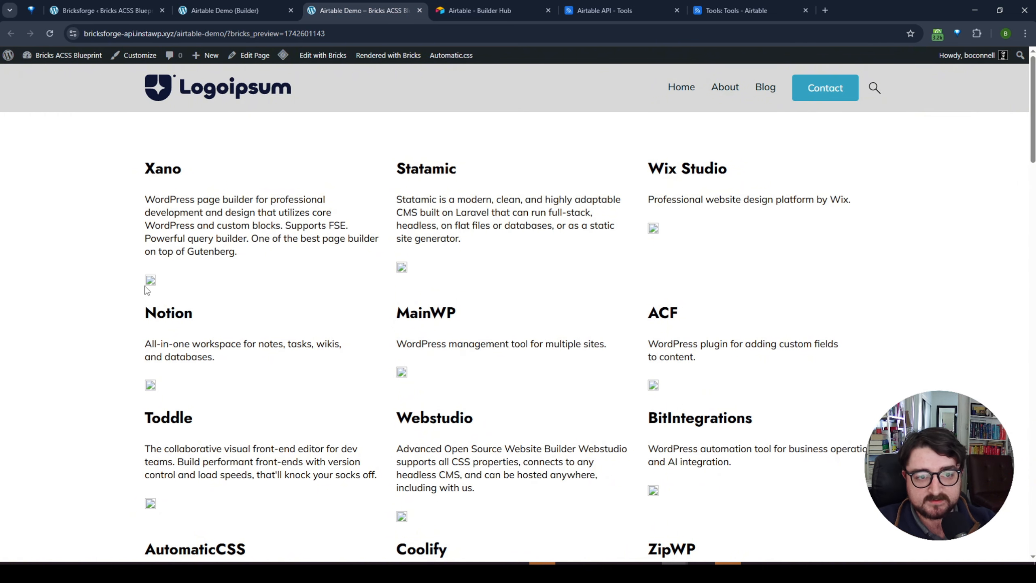
- Move the tag {brf_api_airtable_fields_logo__url} from the Image's dynamic data to its custom URL and save the page
left_click(238, 13)
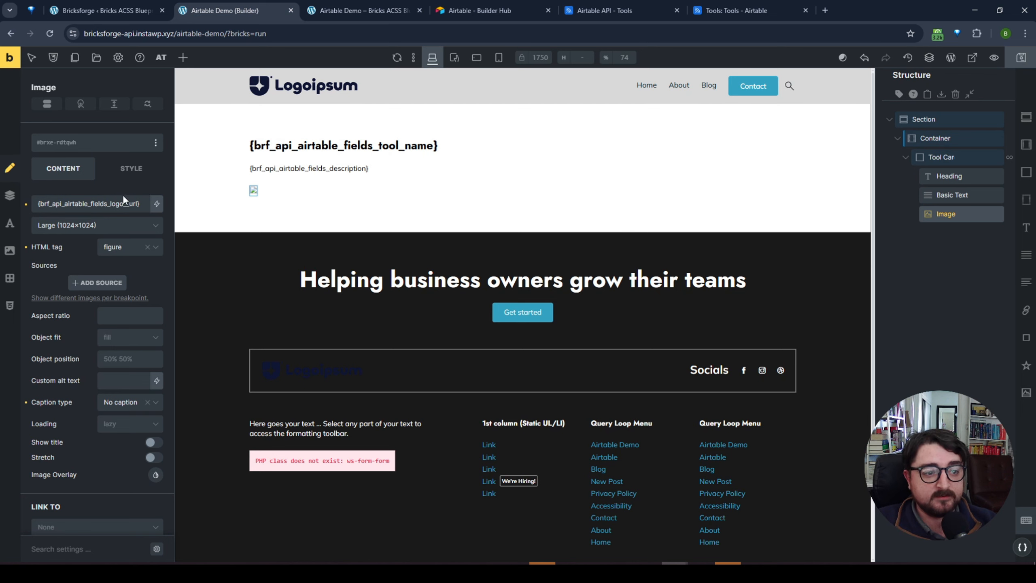
triple_click(109, 203)
key("ctrl+c")
left_click(25, 204)
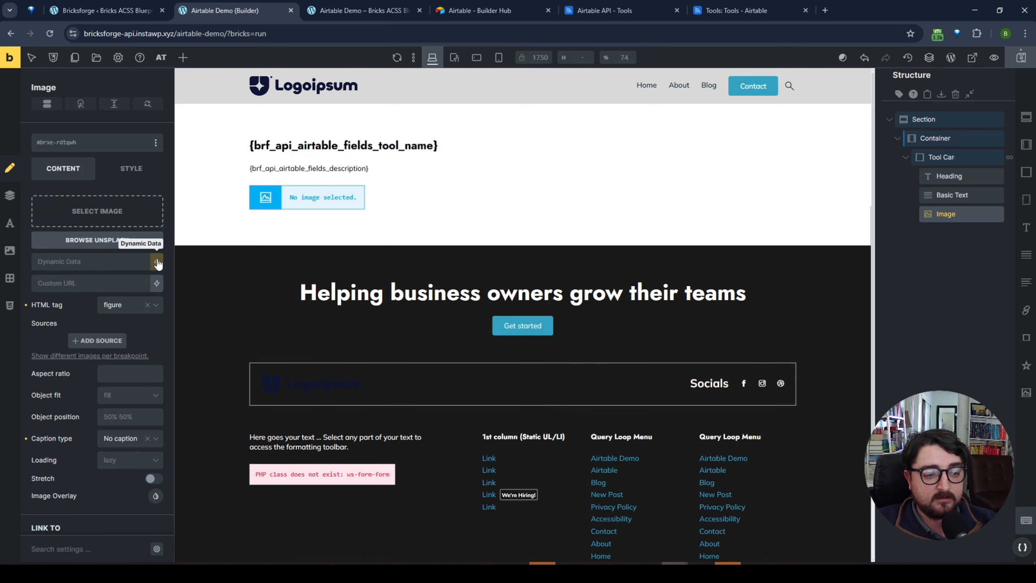
left_click(127, 283)
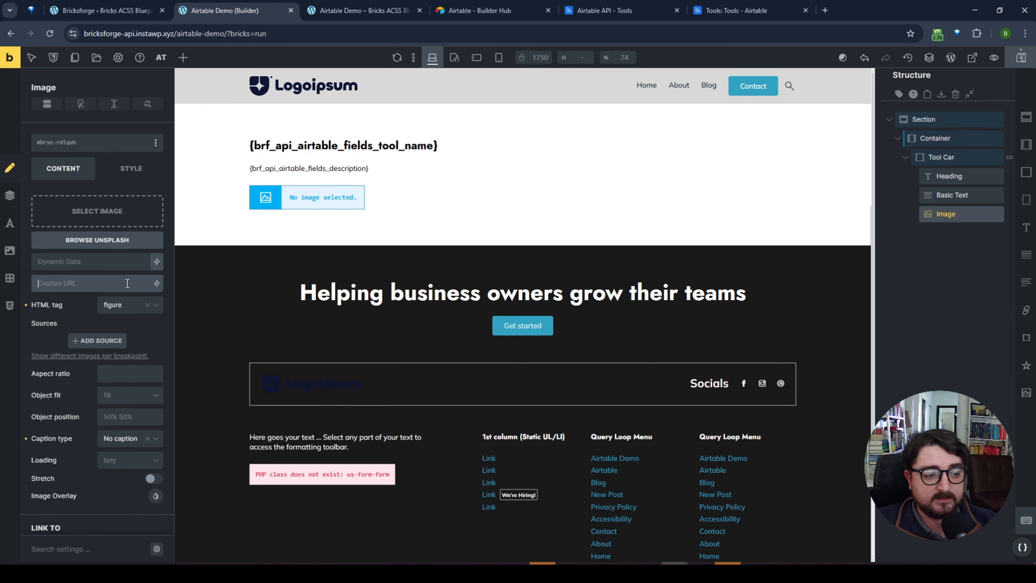
key("ctrl+v")
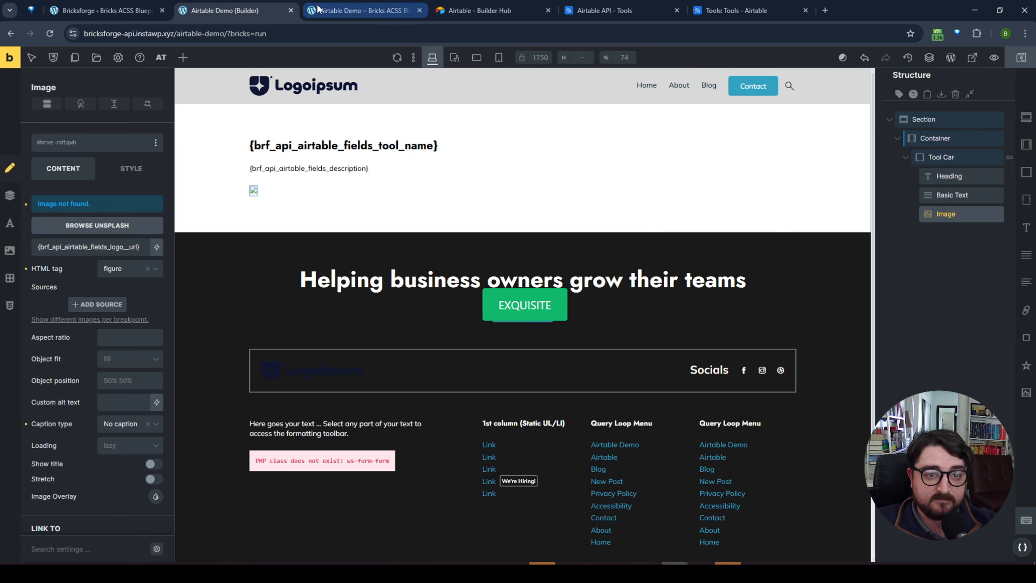
- Reload the frontend page, compare each tool's logo image with its heading, and return to the Bricks builder
left_click(333, 5)
key("ctrl+r")
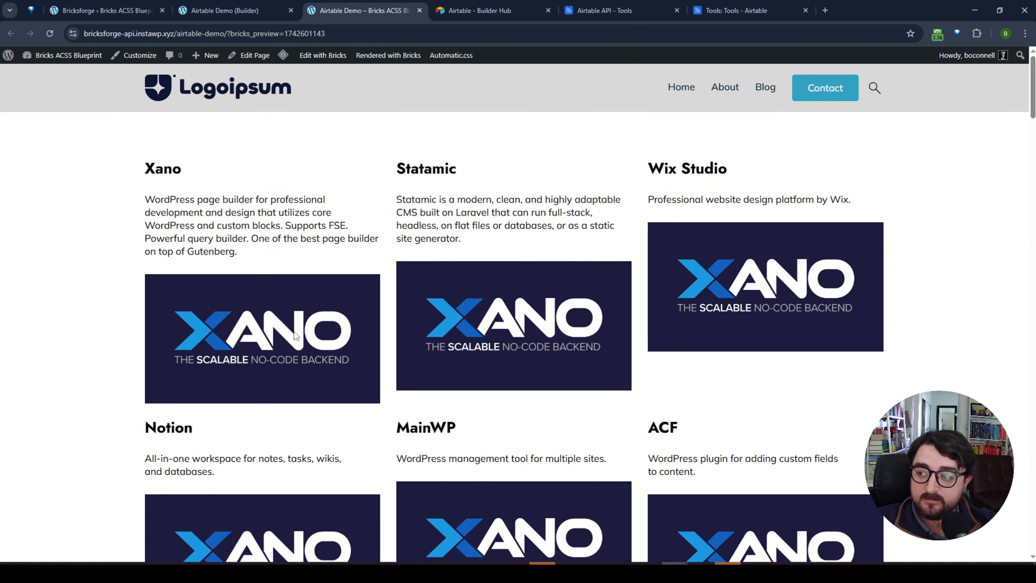
scroll(523, 339, "down", 5)
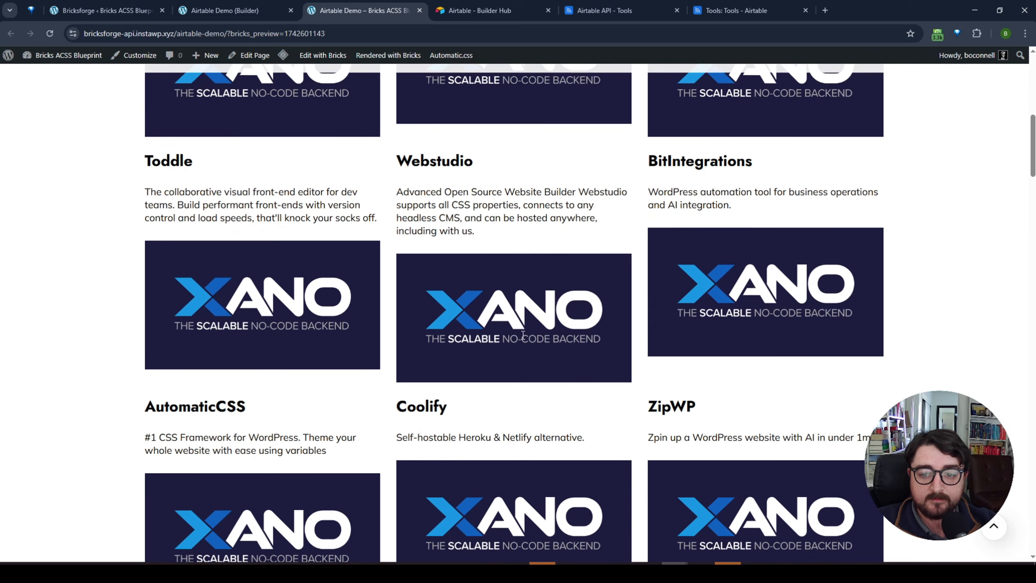
scroll(518, 338, "up", 10)
left_click_drag(149, 167, 225, 178)
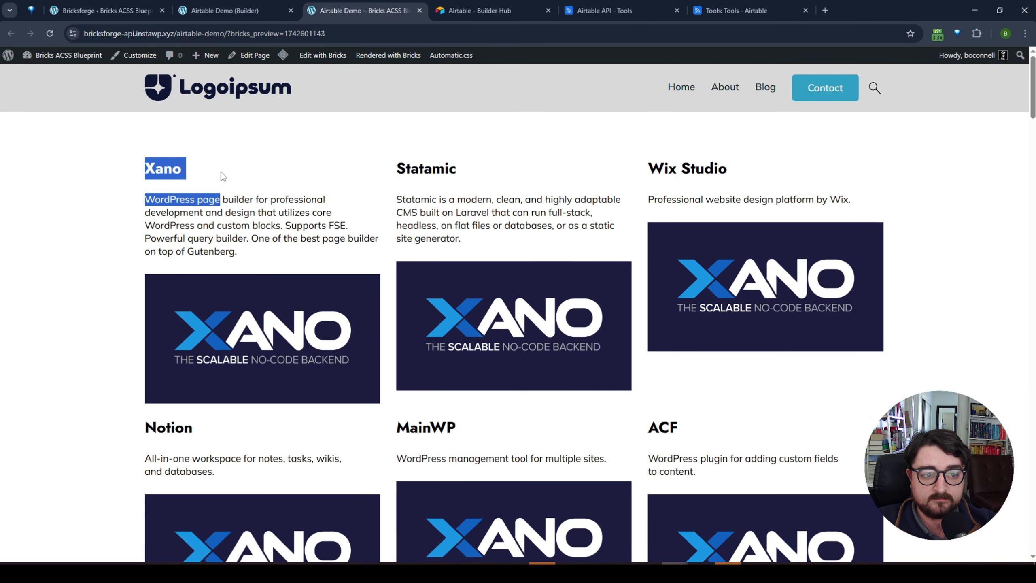
left_click(253, 219)
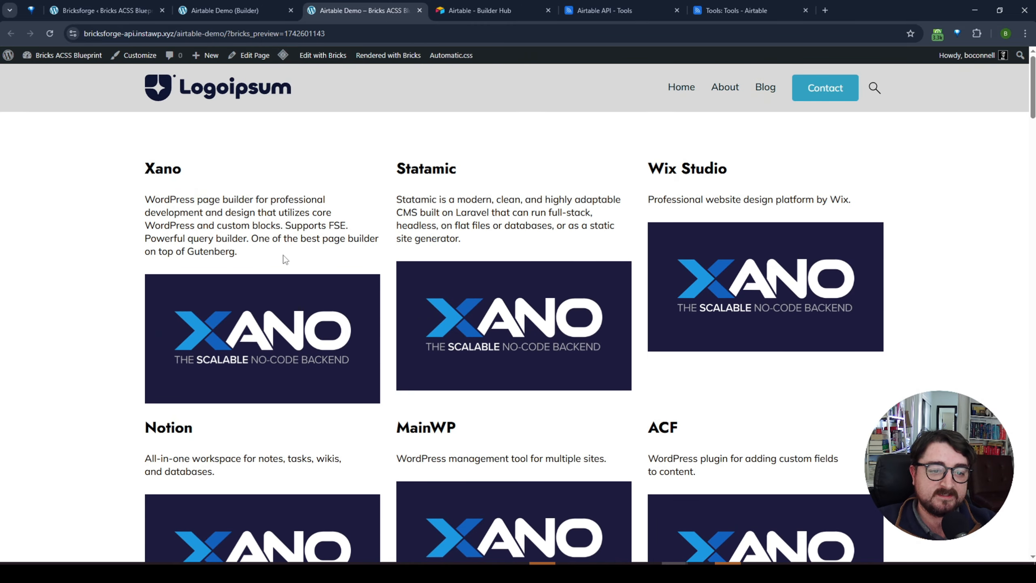
left_click(203, 12)
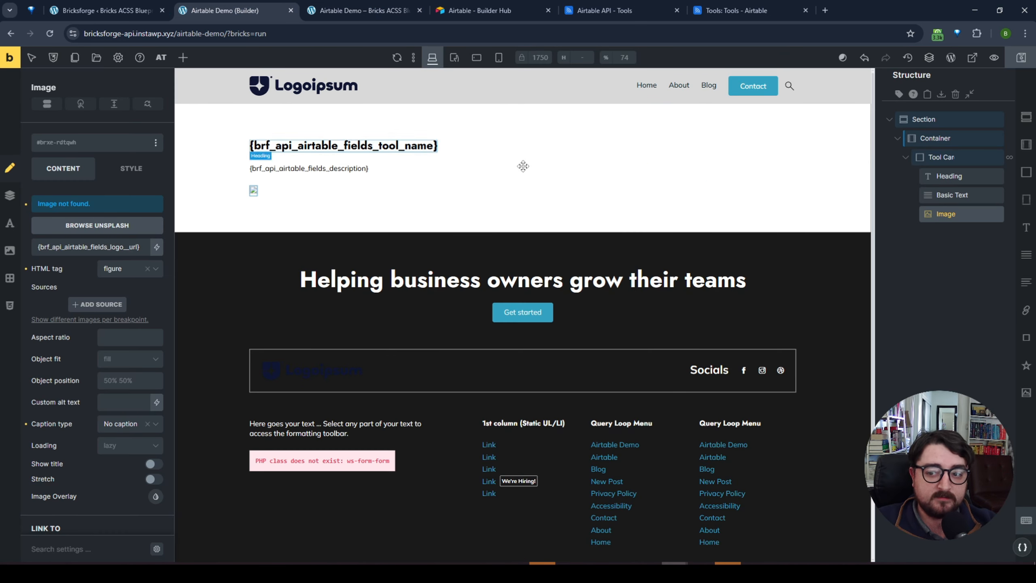
- Wrap the Tool Card's Image element in a Div and rename that Div to Image Wrapper
right_click(943, 221)
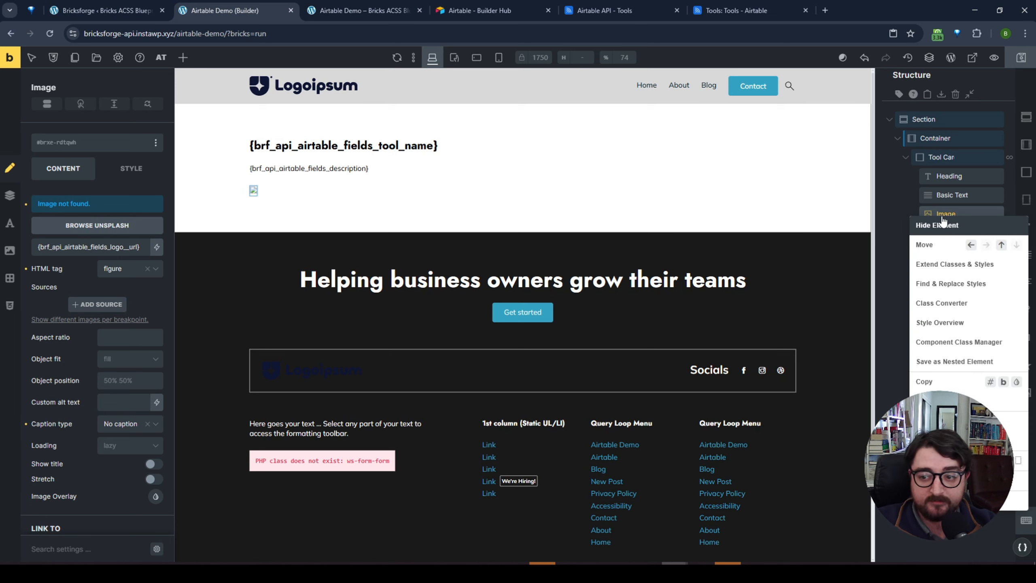
left_click(940, 210)
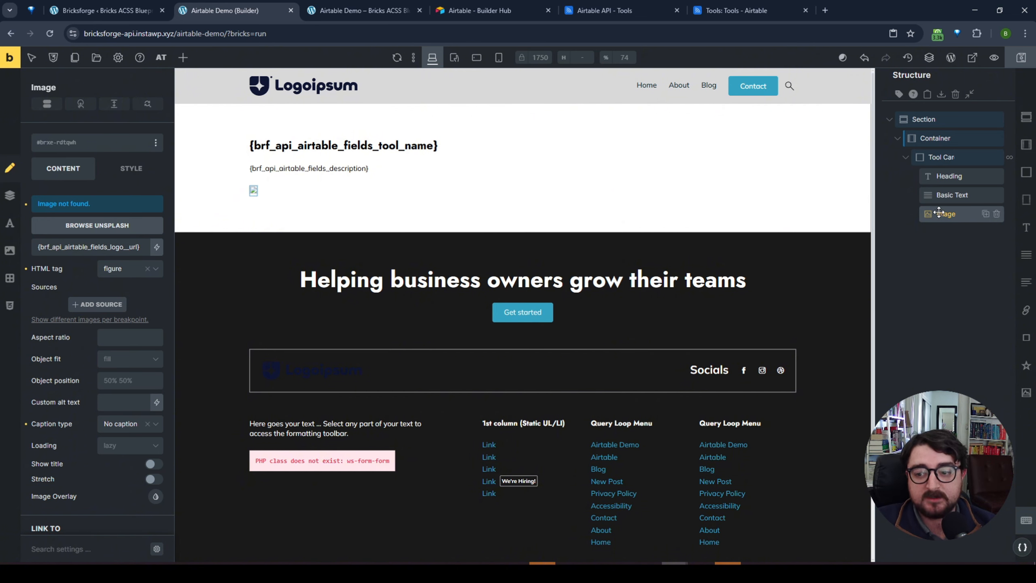
right_click(940, 213)
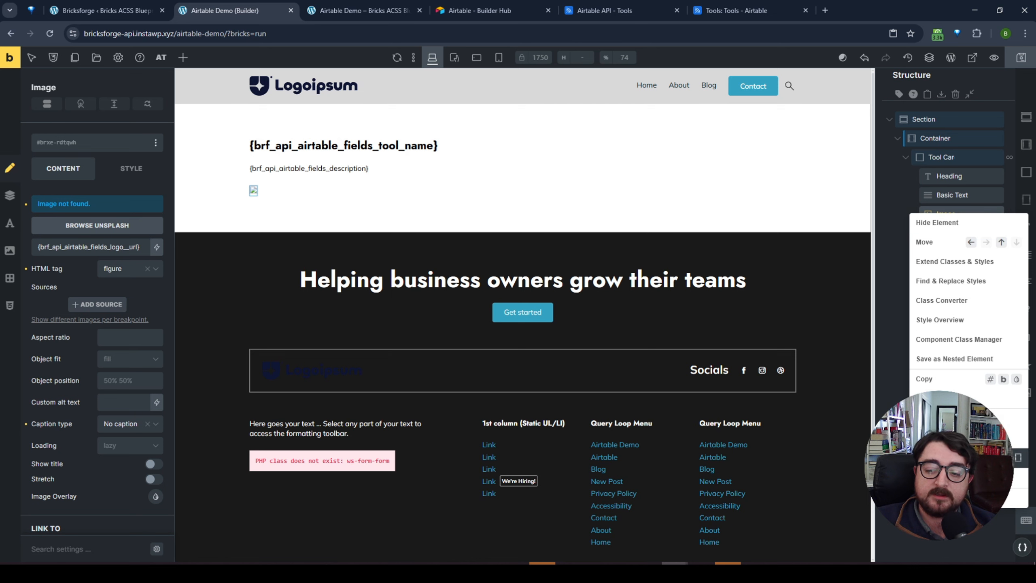
left_click(1018, 459)
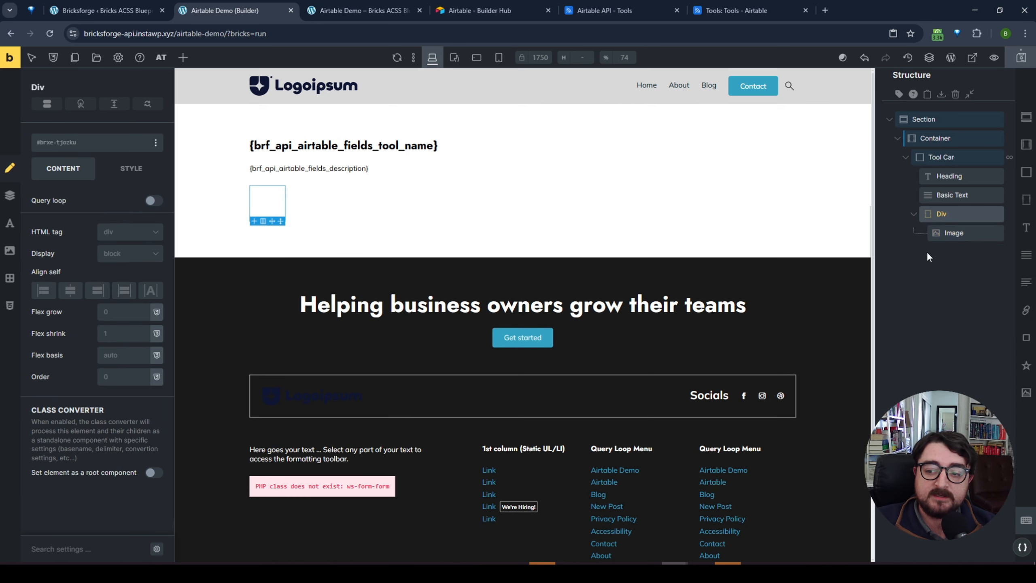
double_click(945, 215)
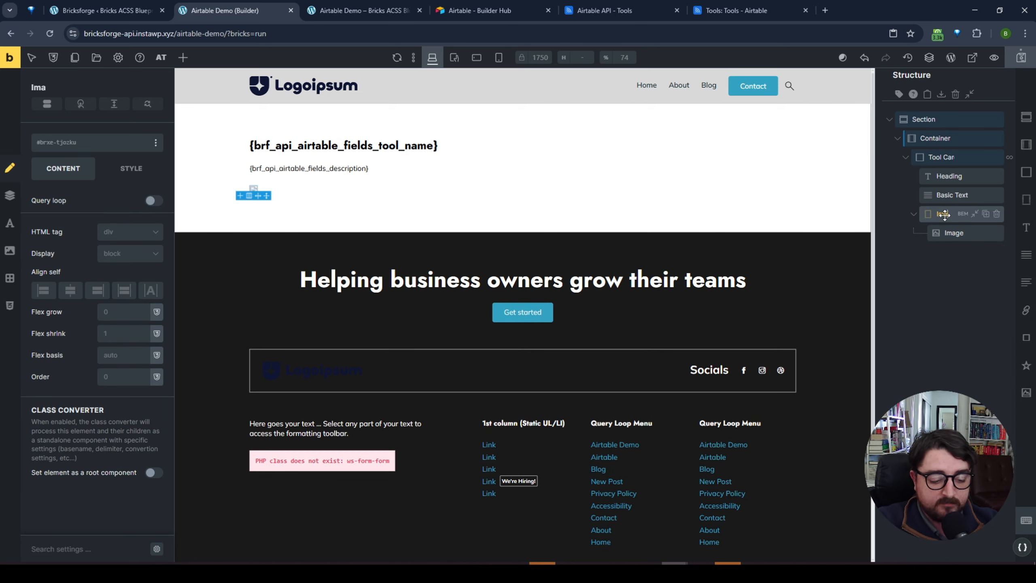
type("Image Wrapper")
left_click(952, 294)
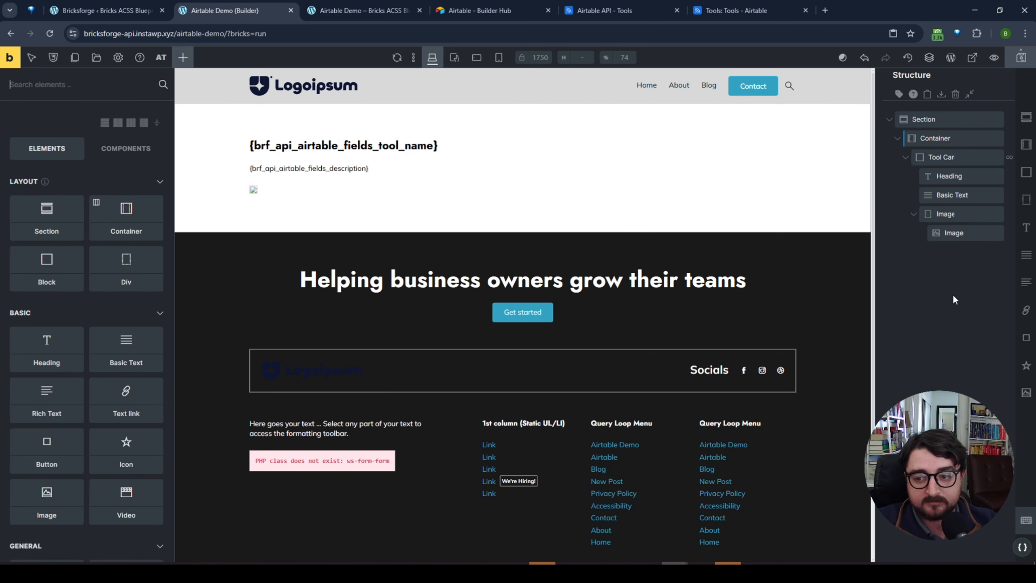
- Enable the query loop on the Image Wrapper with the query type Airtable - Logo and save the page
left_click(944, 213)
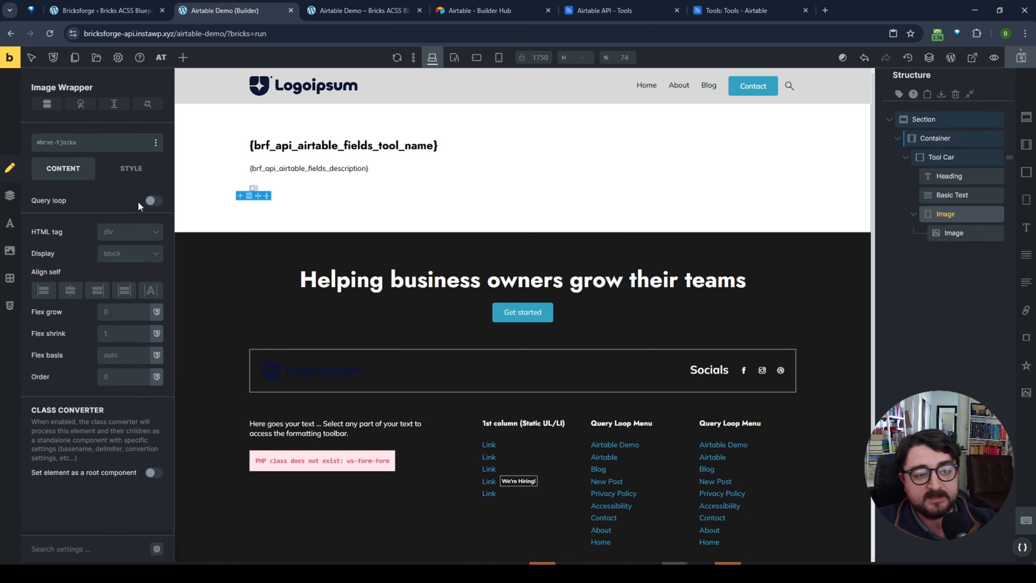
left_click(154, 200)
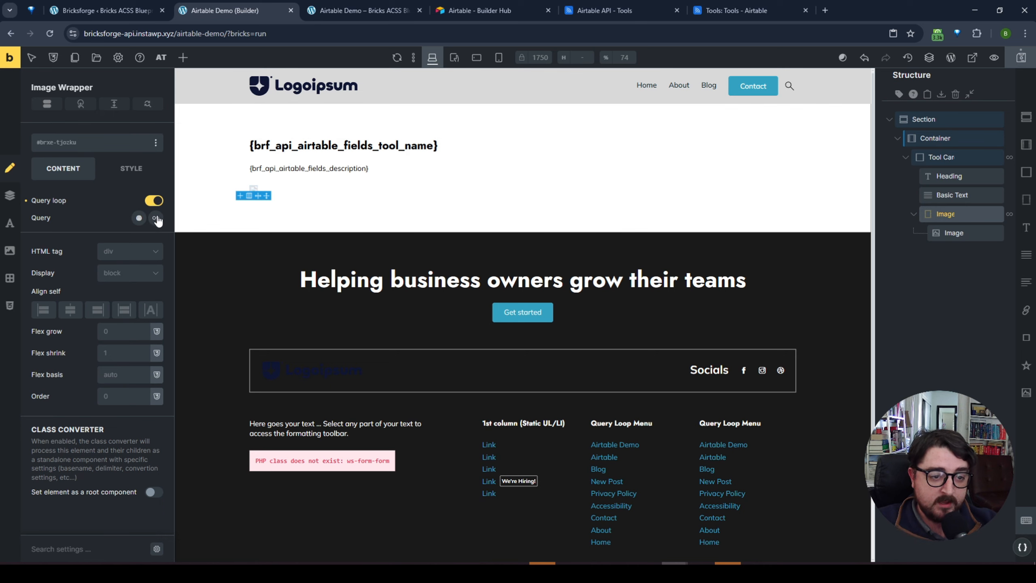
left_click(156, 218)
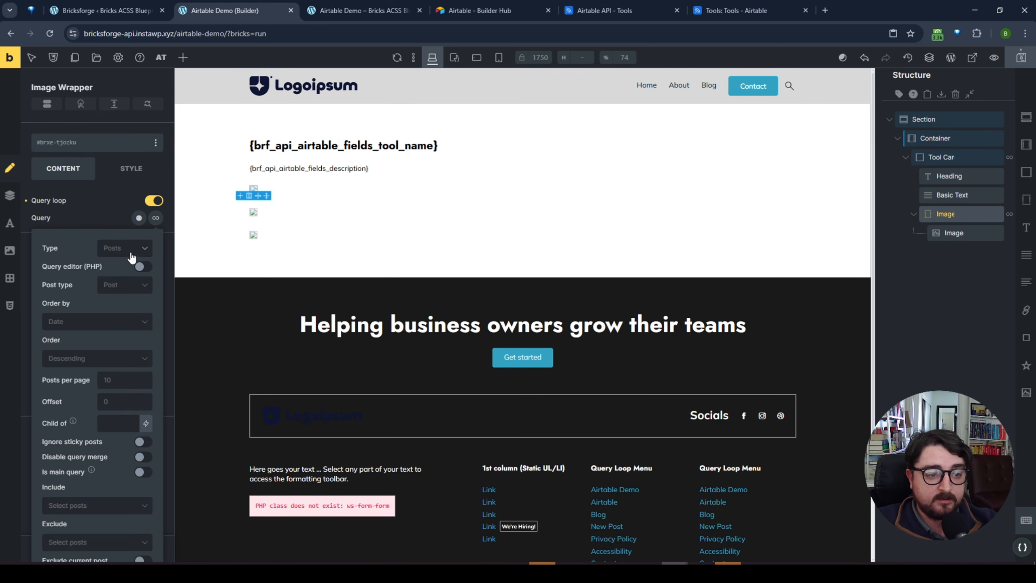
left_click(137, 250)
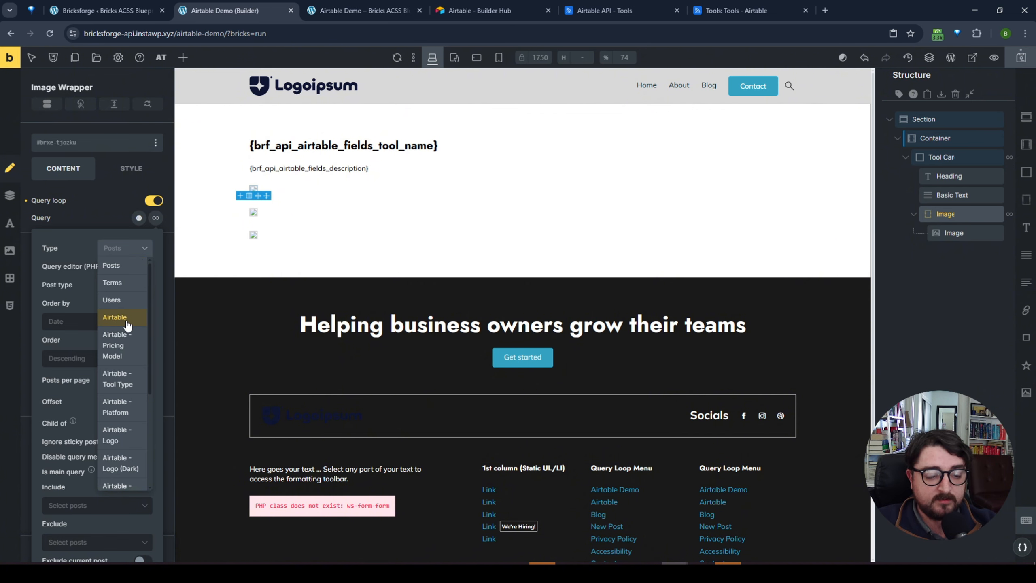
left_click(121, 440)
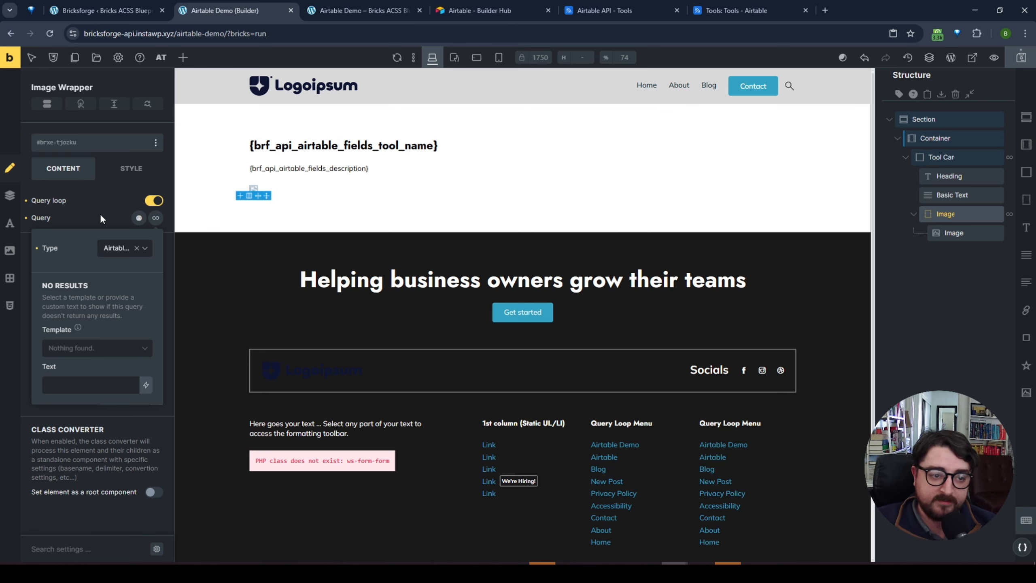
left_click(1019, 61)
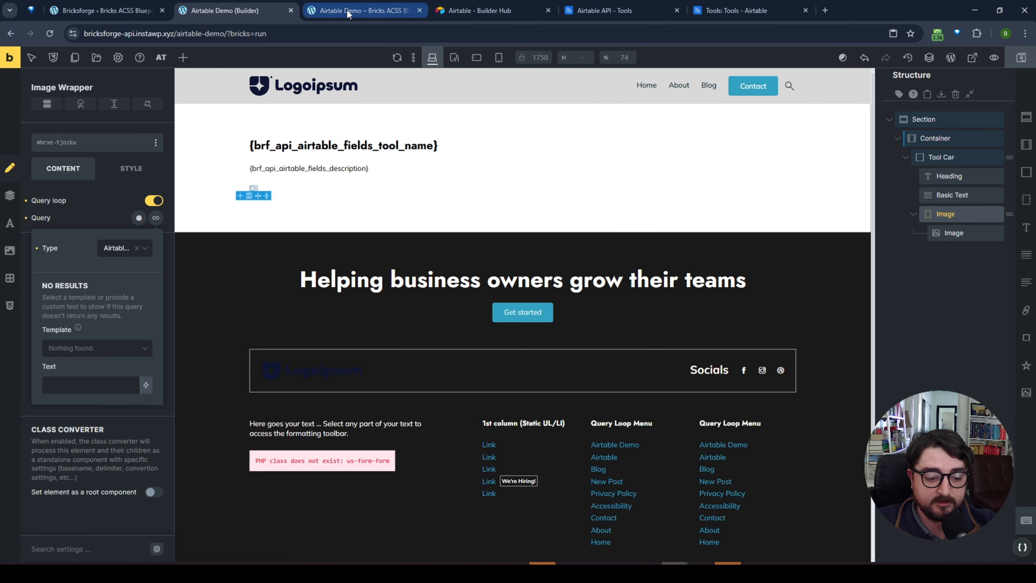
- Reload the frontend page, check that each tool's logo matches its heading, and return to the Bricks builder
left_click(392, 11)
key("F5")
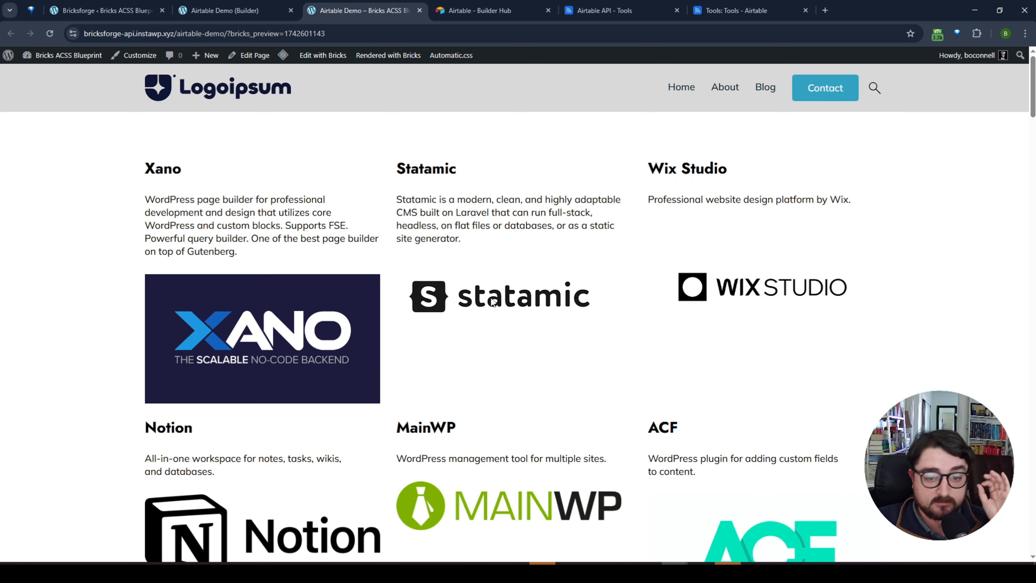
scroll(493, 300, "down", 3)
left_click_drag(396, 318, 520, 326)
left_click(517, 370)
scroll(454, 417, "down", 8)
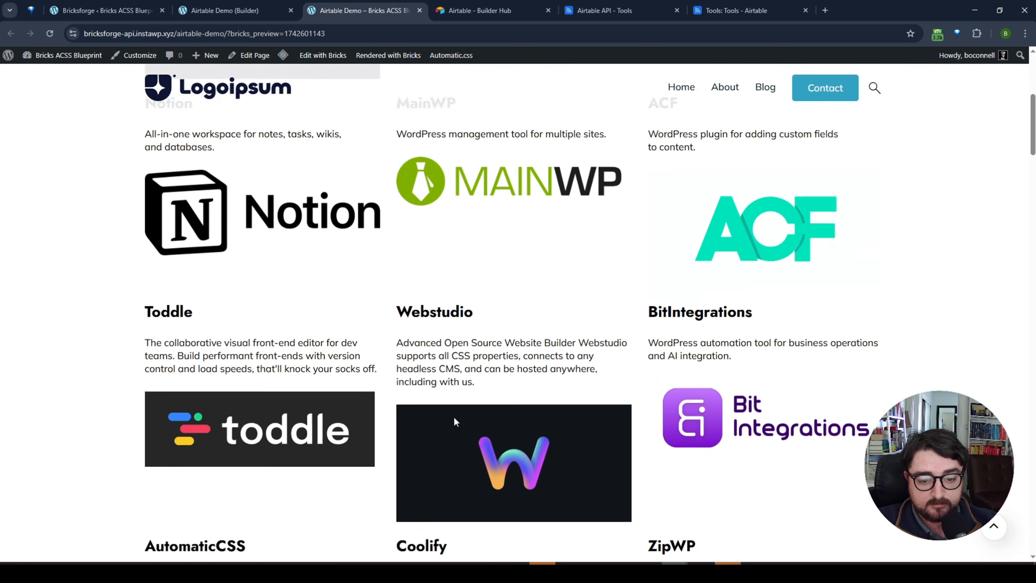
scroll(454, 419, "up", 5)
left_click(221, 10)
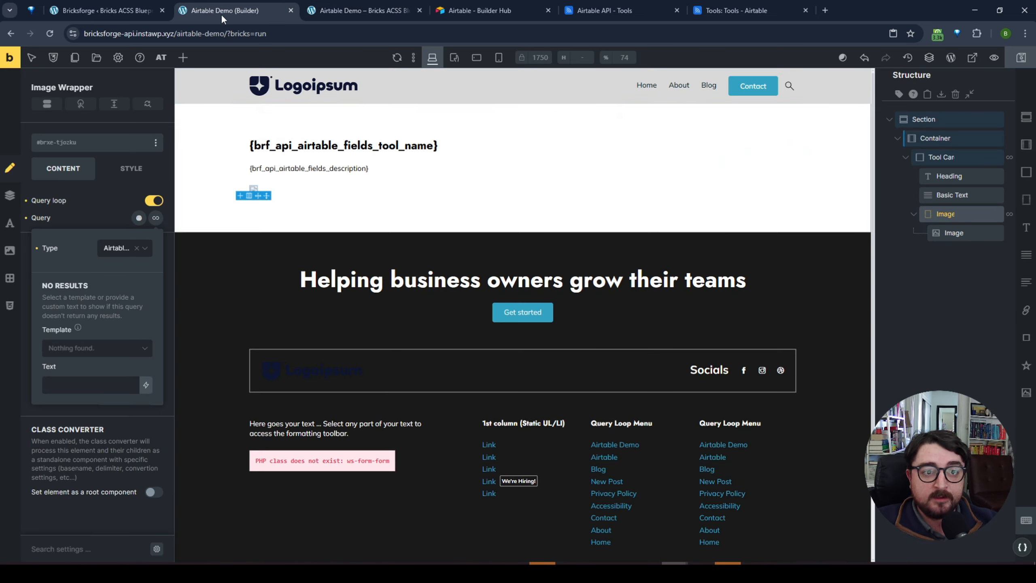
- Set the width of the Image inside the Image Wrapper to 150 and save the page
left_click(952, 232)
left_click(134, 168)
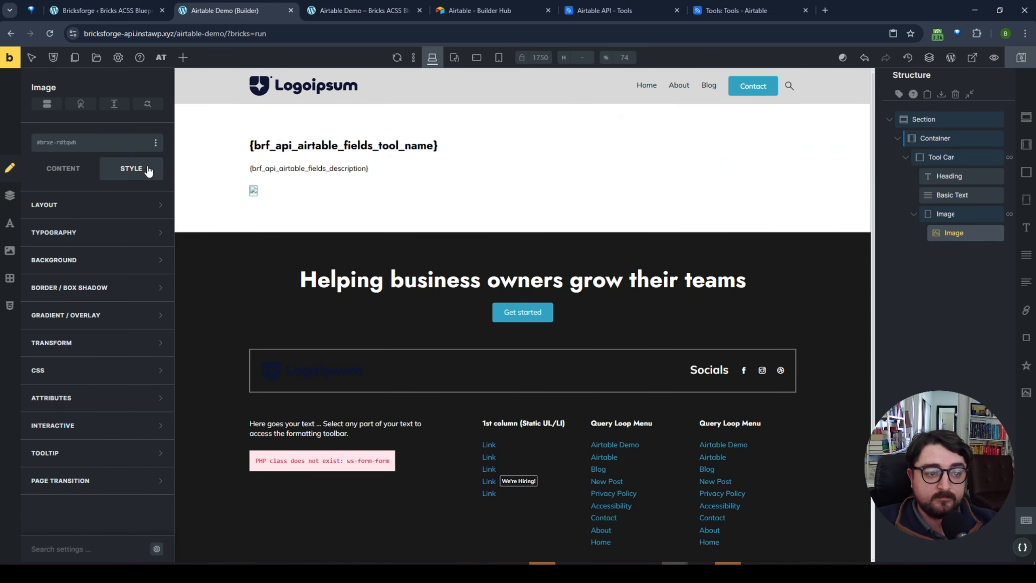
scroll(120, 411, "down", 3)
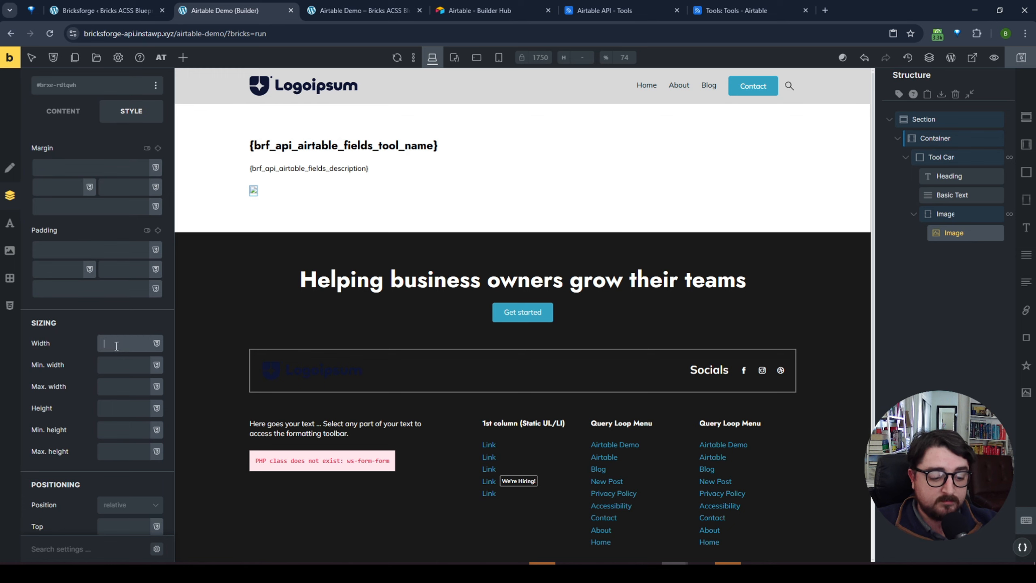
type("150")
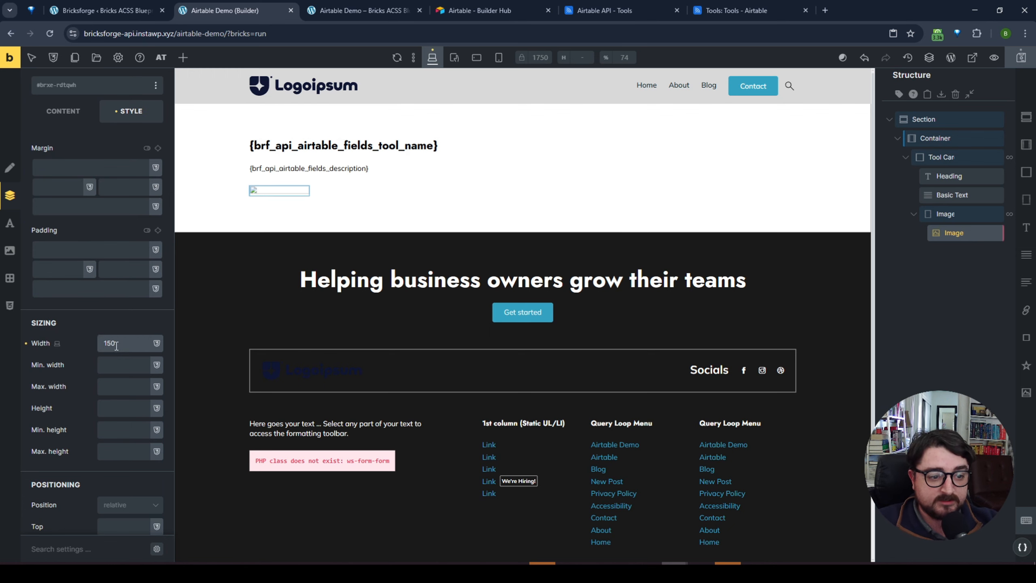
left_click(1021, 58)
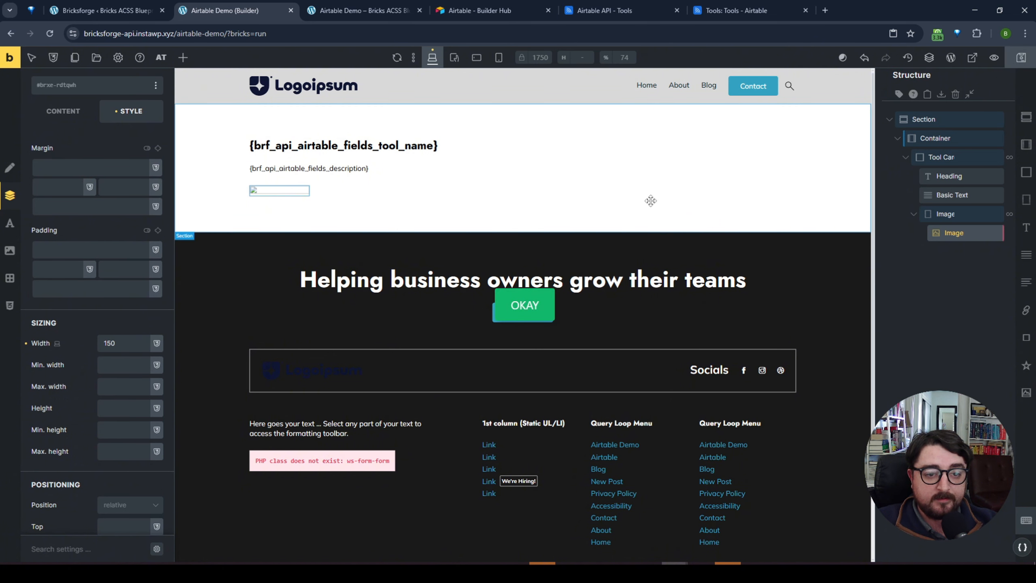
- Give the Tool Card linked padding of var(--space-s) on all sides and a primary-ultra-light background colour
left_click(940, 157)
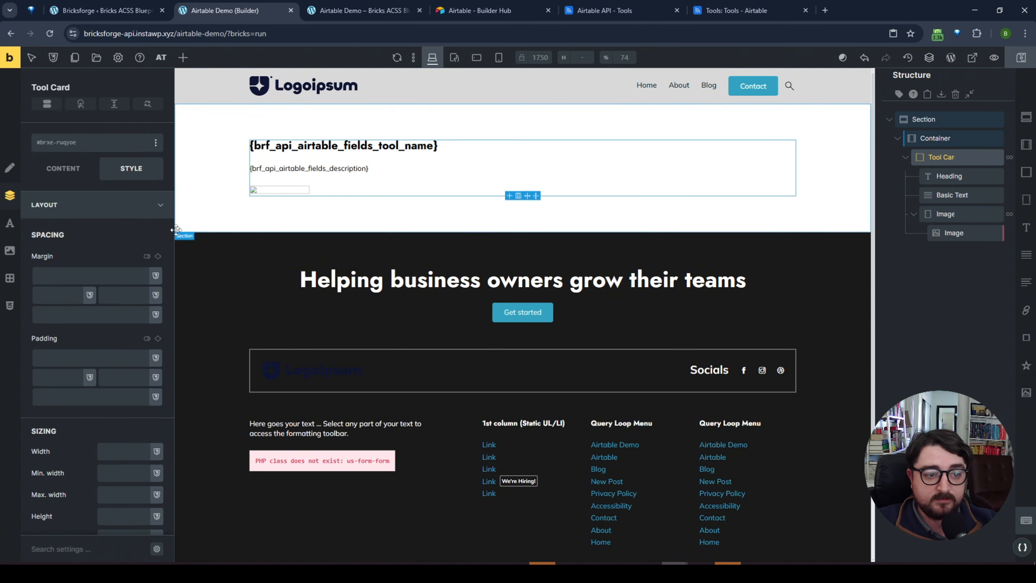
left_click(159, 339)
right_click(95, 360)
left_click(94, 130)
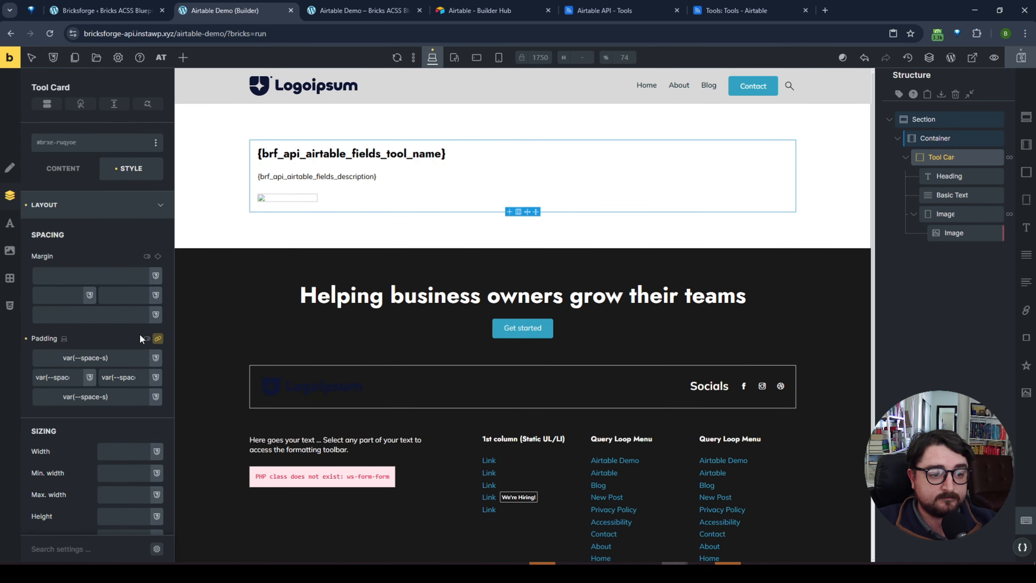
left_click(103, 208)
left_click(110, 260)
right_click(154, 287)
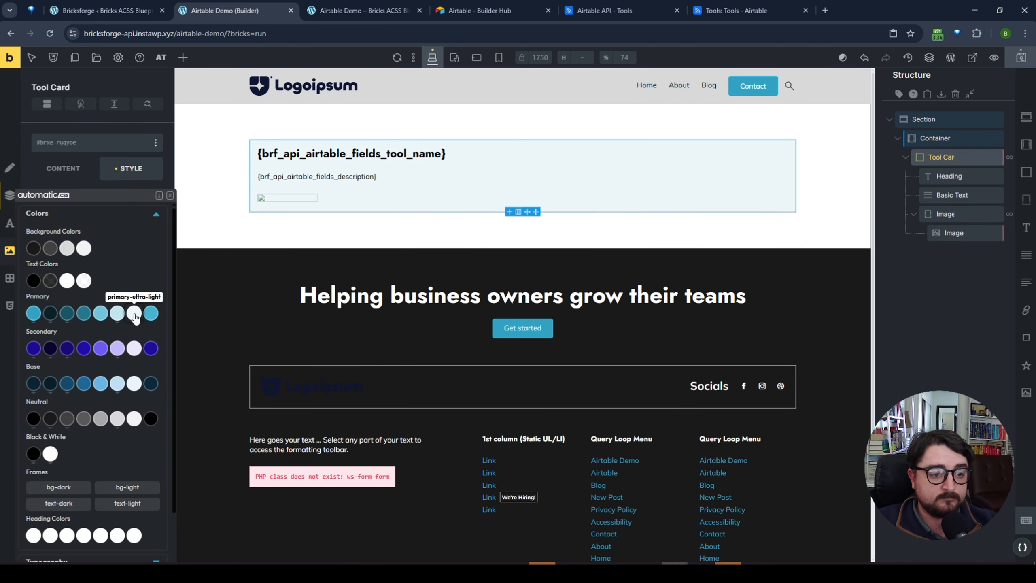
left_click(135, 315)
- Set the Tool Card's Align self and Align cross axis options to stretch
left_click(63, 168)
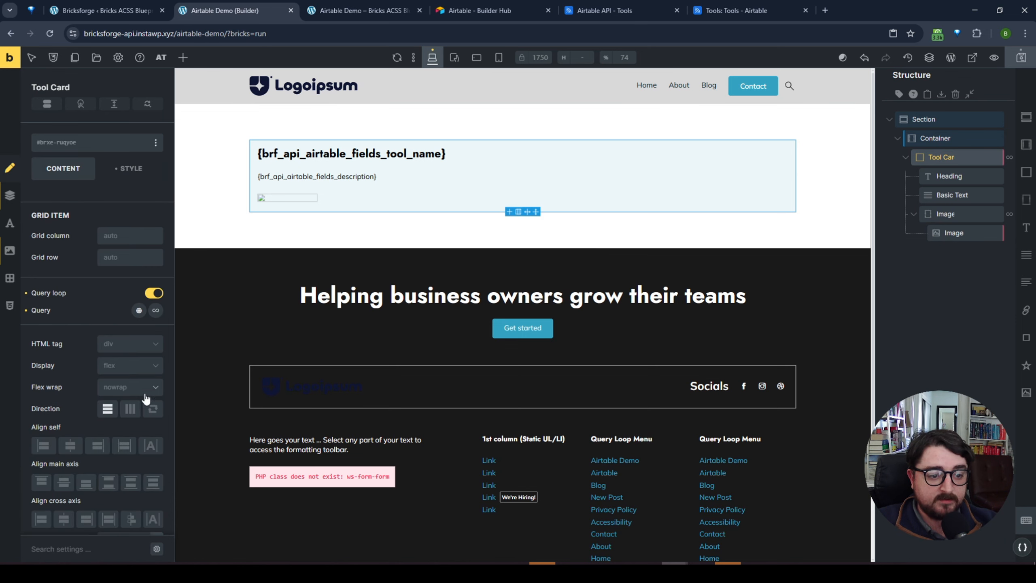
left_click(126, 449)
scroll(119, 505, "down", 1)
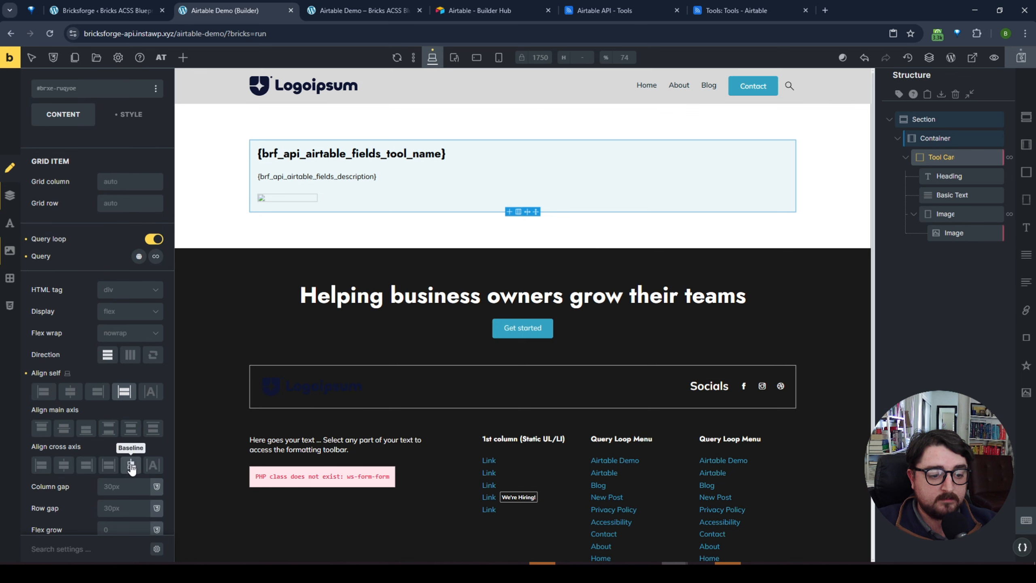
left_click(109, 465)
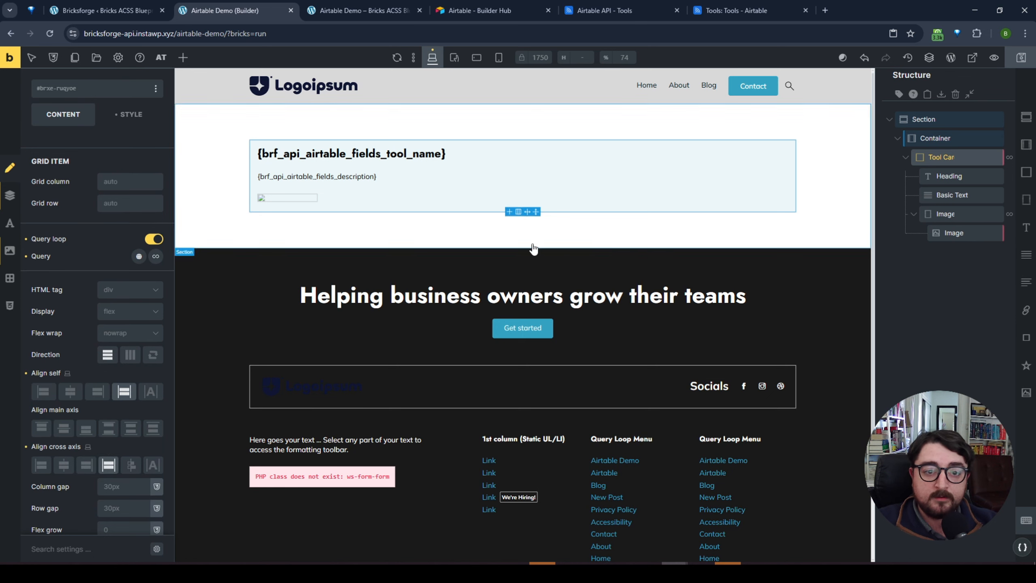
- Inspect the styled tool cards' headings, descriptions and logos on the frontend page and return to the Bricks builder
left_click(344, 4)
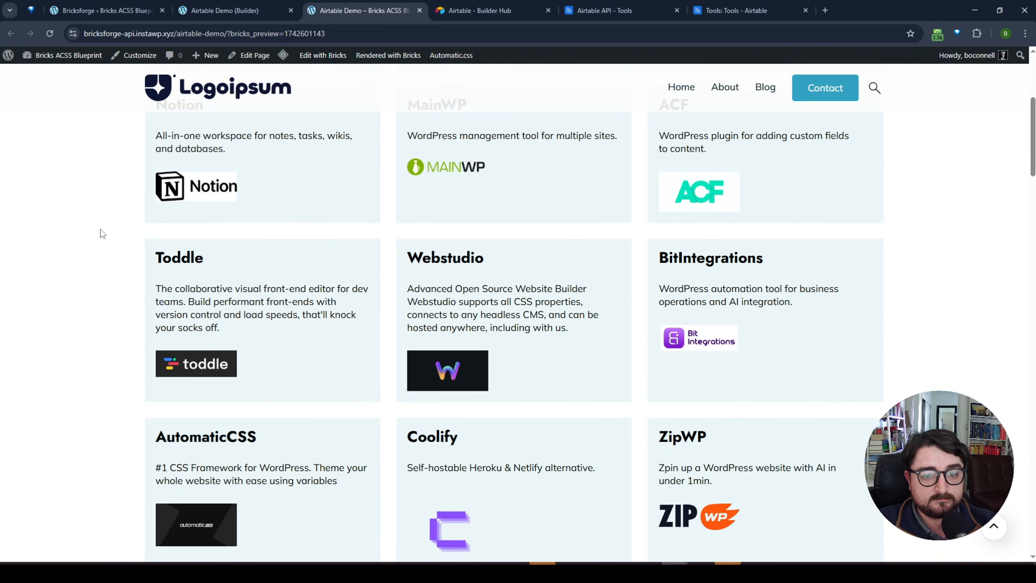
scroll(110, 235, "up", 3)
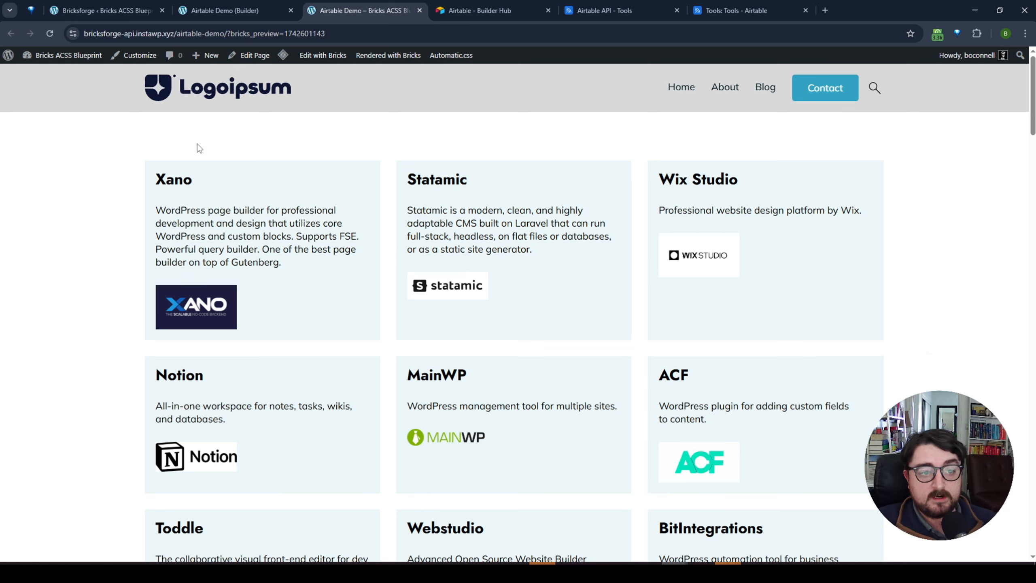
left_click_drag(161, 176, 251, 184)
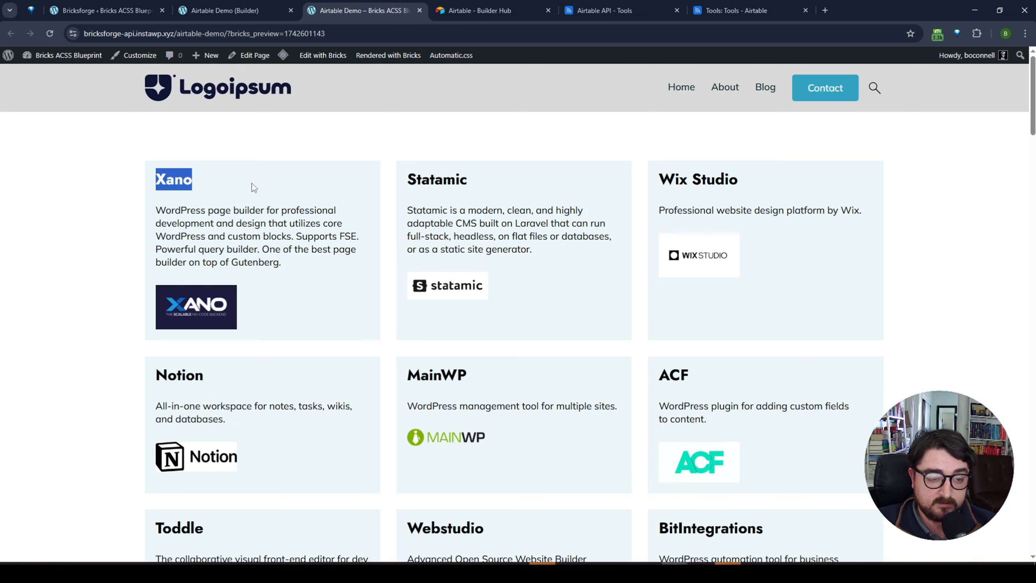
left_click_drag(156, 210, 323, 250)
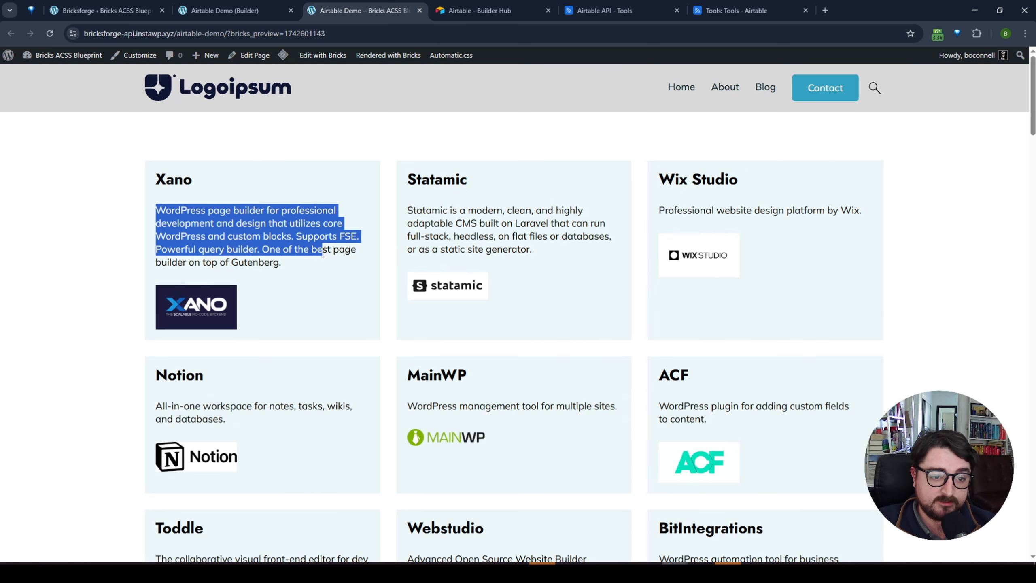
left_click(323, 253)
left_click(232, 10)
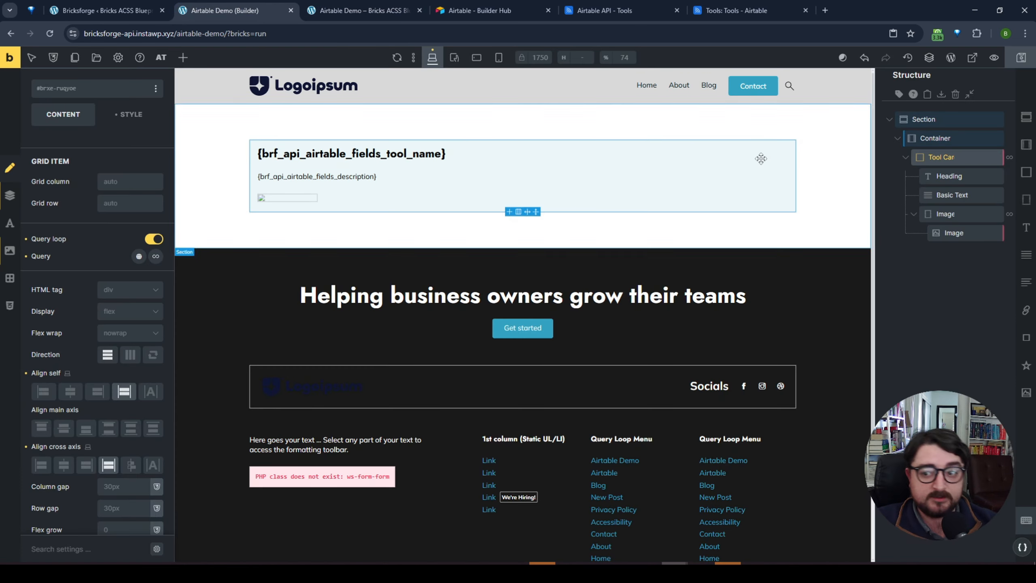
- Set the Image Wrapper's order to -1 so the logo precedes the heading, and save the page
left_click(945, 213)
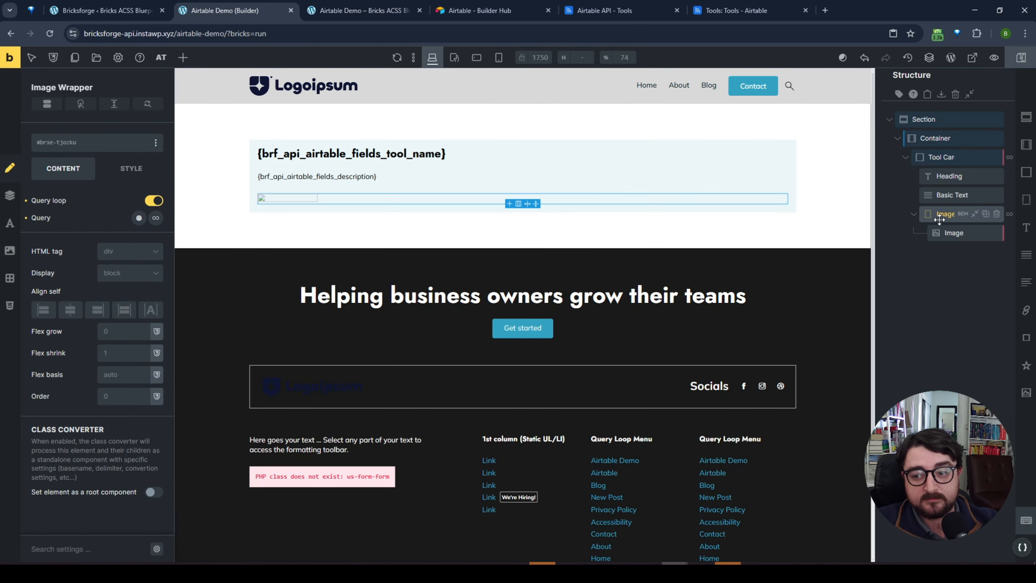
left_click(106, 396)
type("-1")
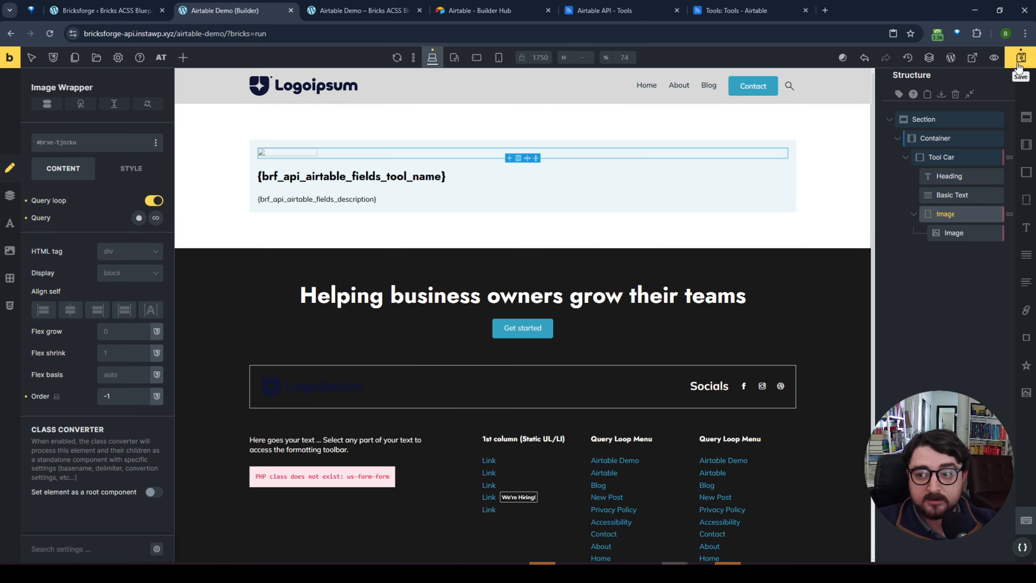
left_click(1021, 58)
- Open the frontend page and examine the logo placement across the tool cards
left_click(972, 57)
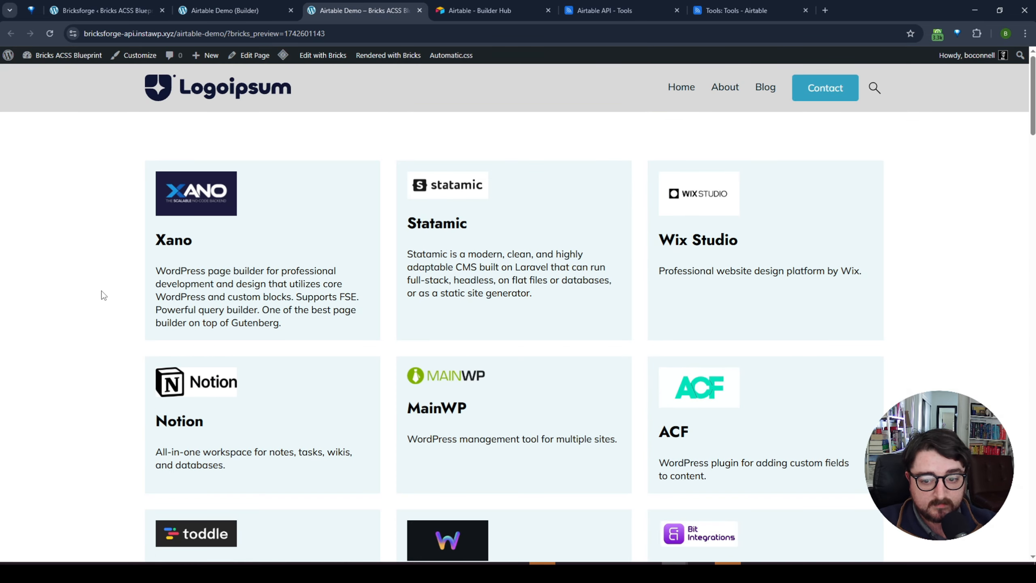
scroll(104, 294, "down", 4)
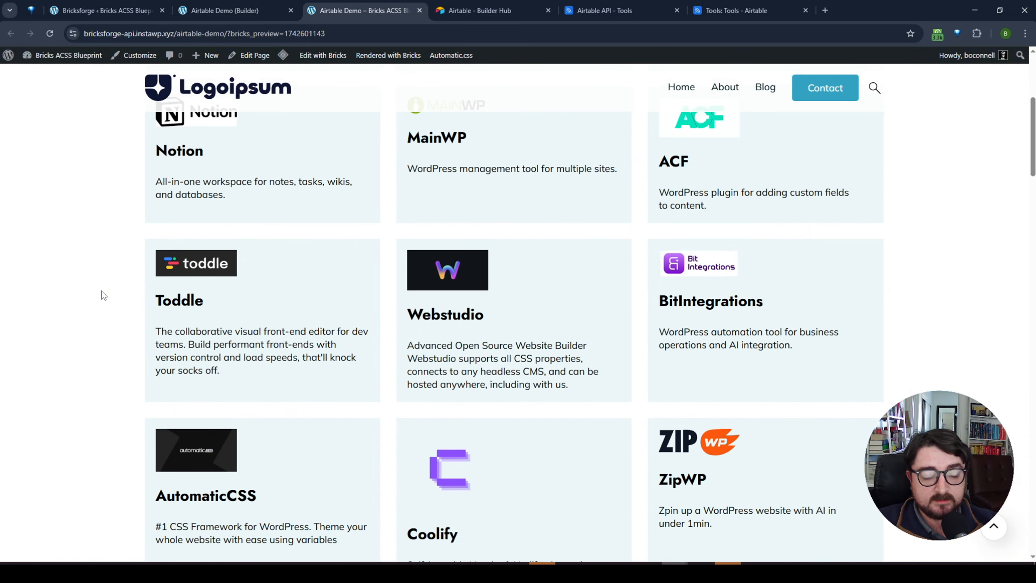
scroll(114, 295, "up", 5)
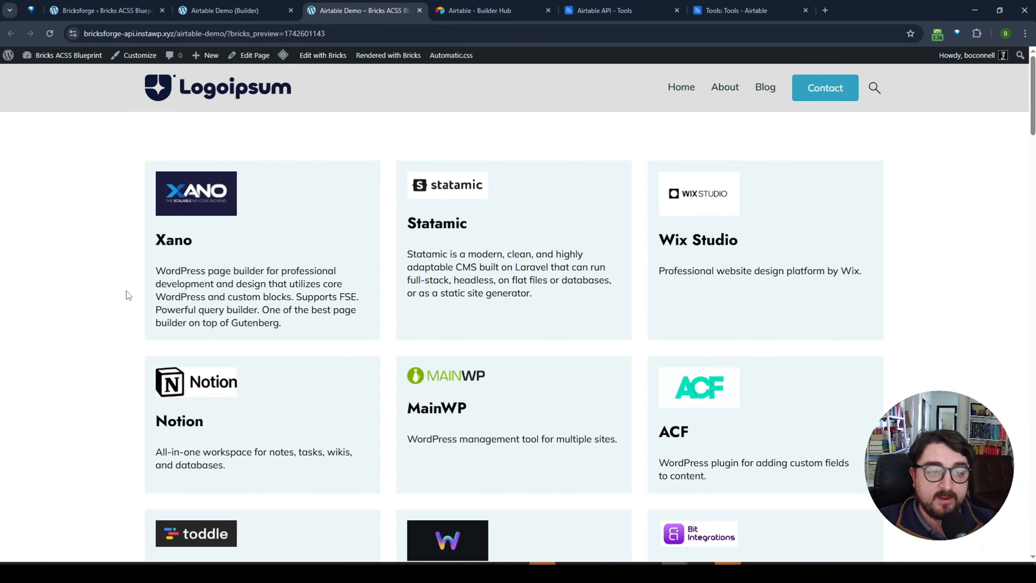
- Examine the order in which the tool cards appear down the frontend page
double_click(162, 239)
left_click(365, 261)
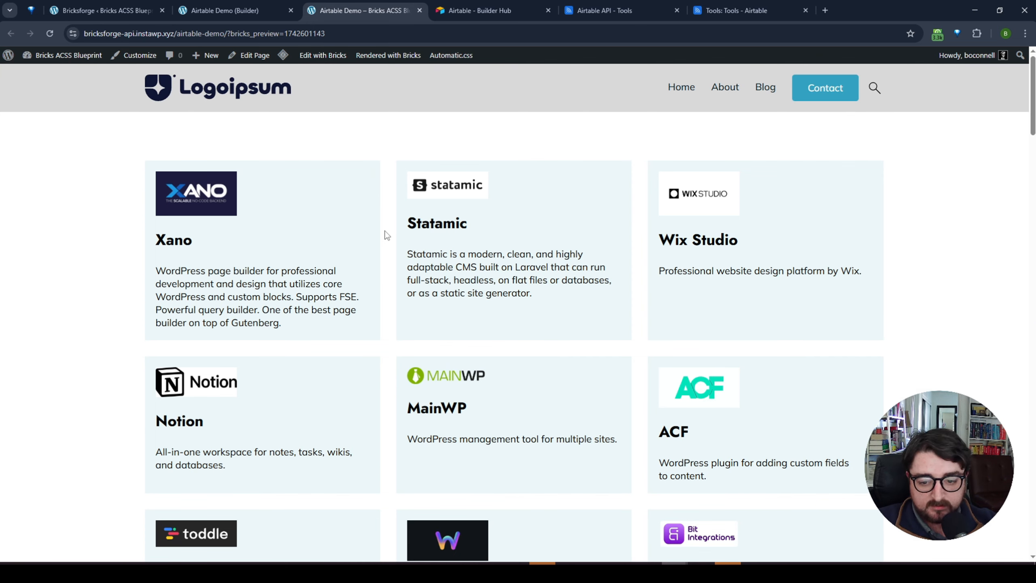
scroll(386, 235, "down", 15)
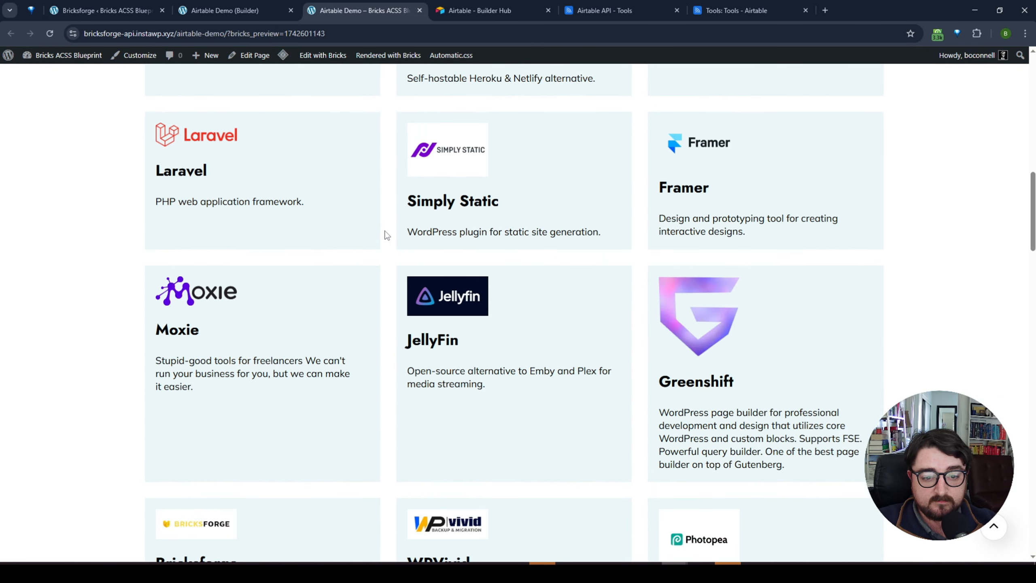
scroll(387, 235, "down", 5)
scroll(386, 235, "up", 5)
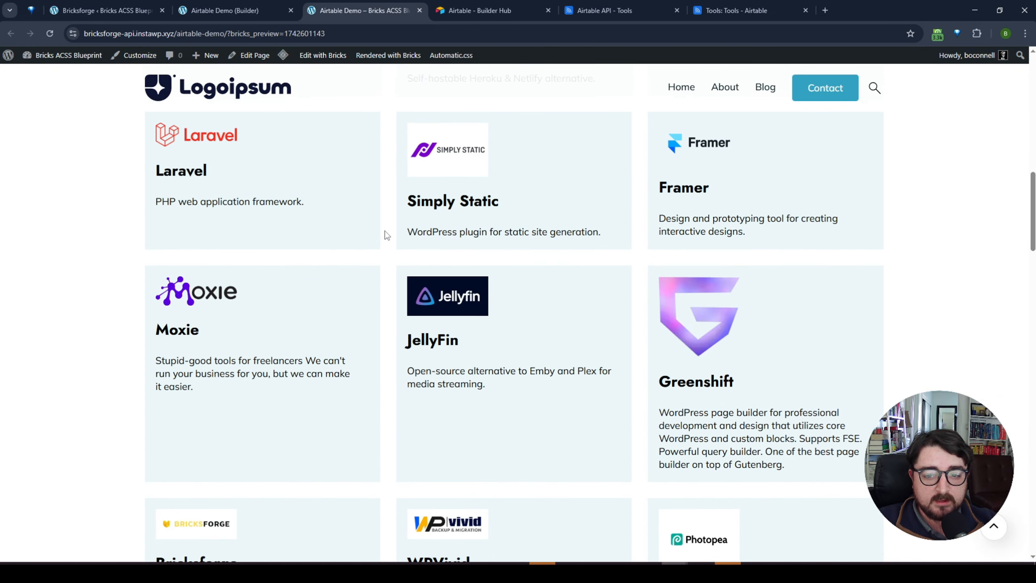
scroll(387, 235, "up", 15)
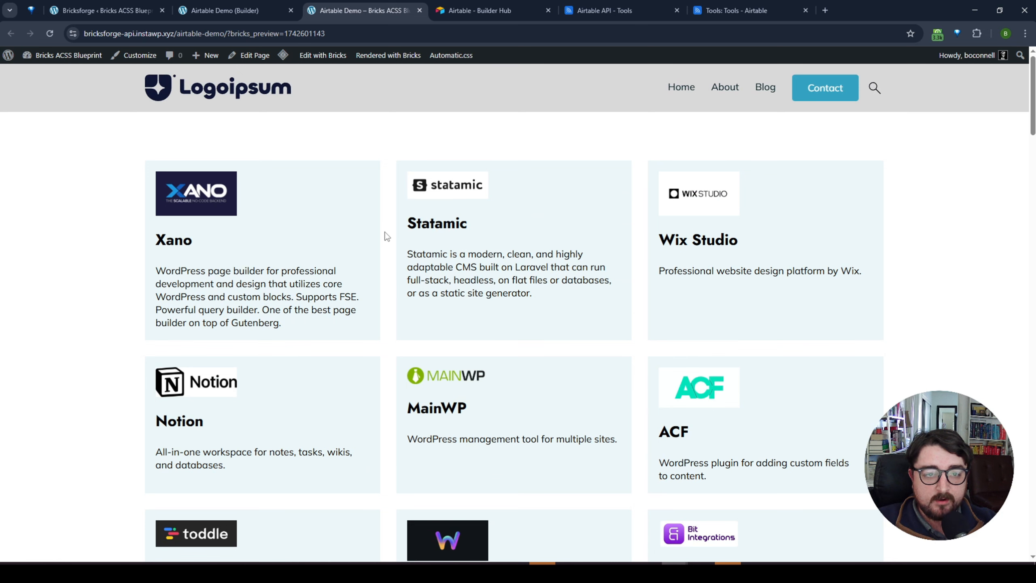
- In the Bricksforge API Query Builder, add a query parameter to the Airtable endpoint with key field and value tool_name
left_click(96, 10)
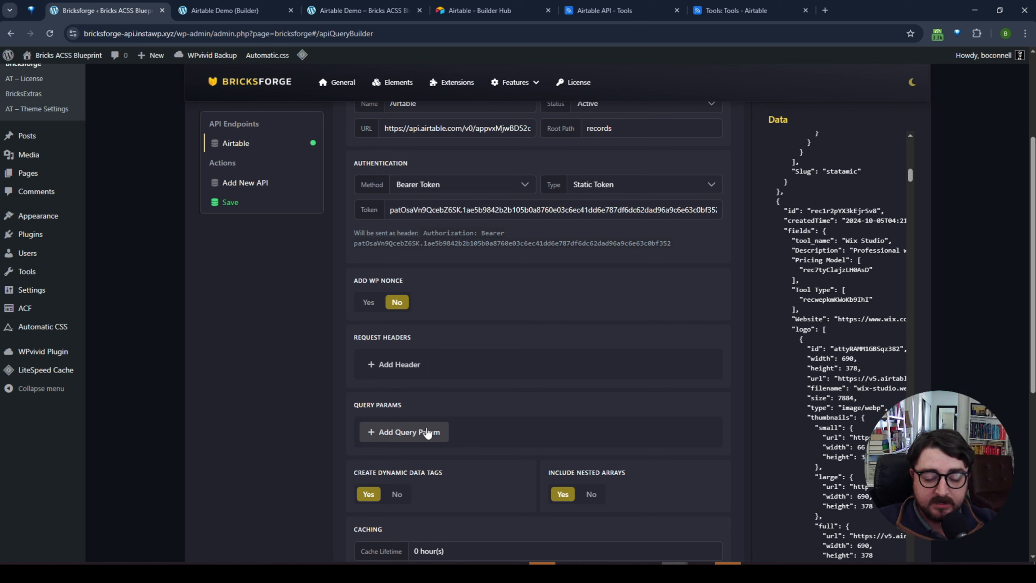
left_click(426, 433)
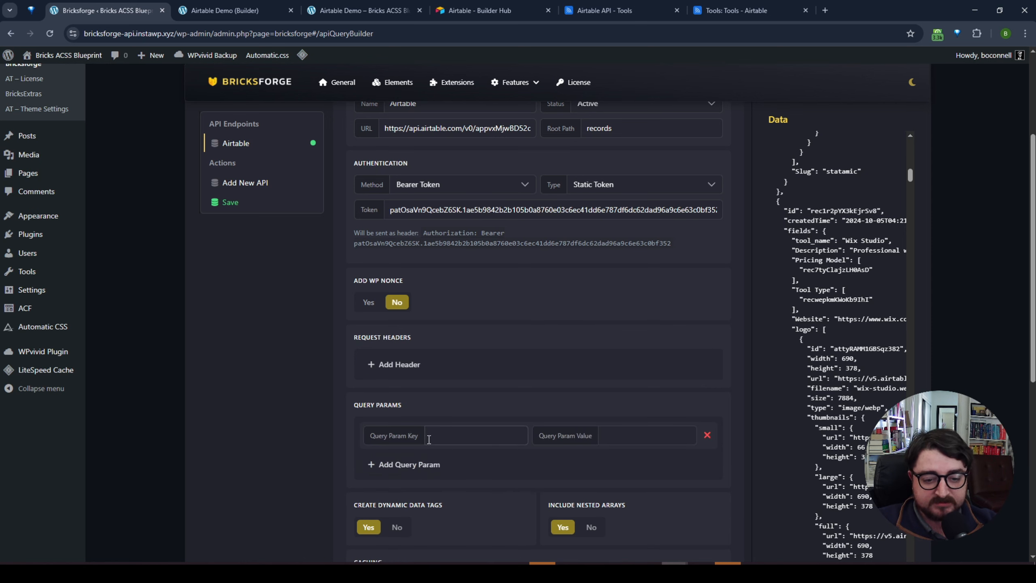
left_click(489, 435)
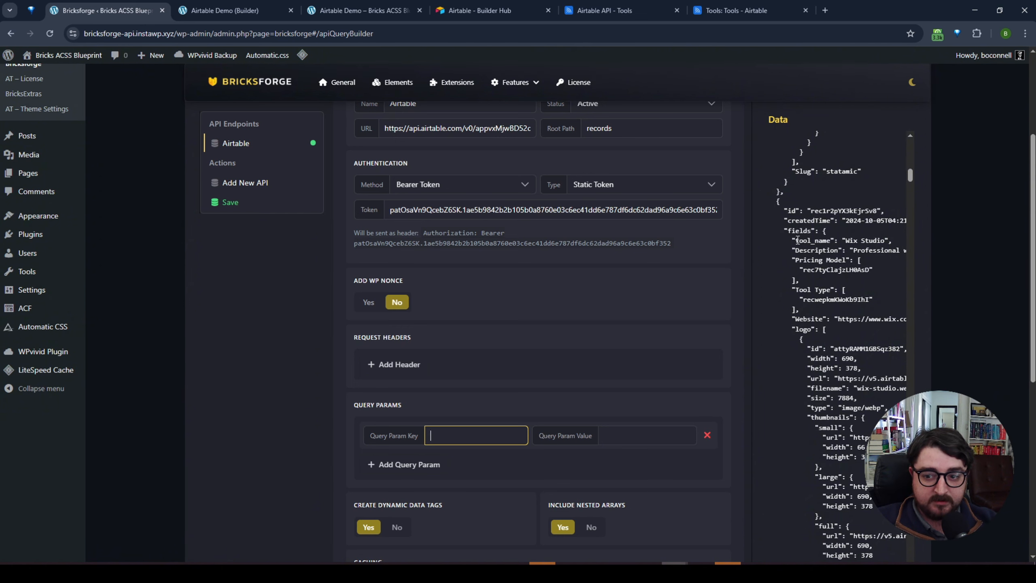
left_click_drag(796, 240, 837, 237)
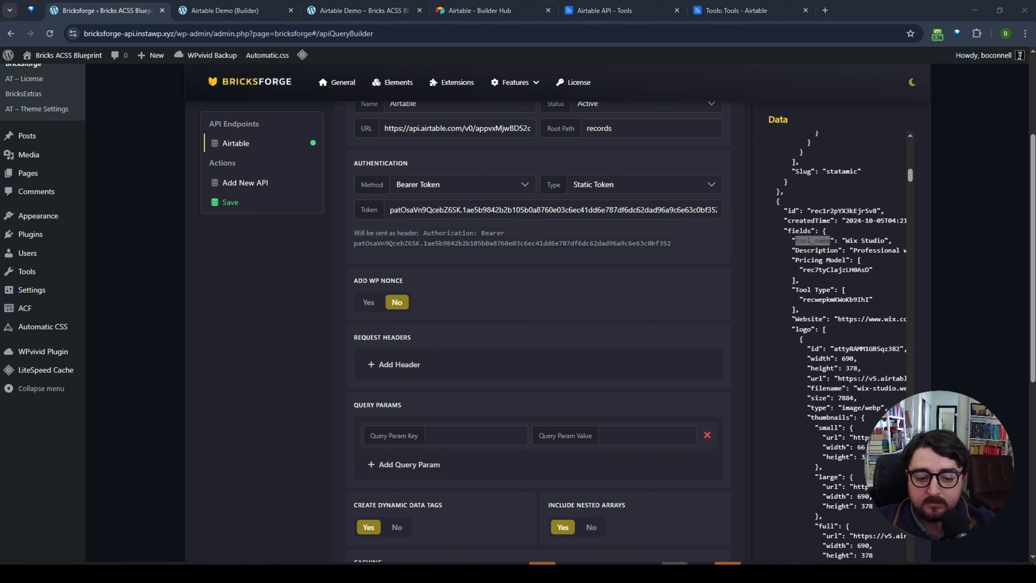
left_click(493, 433)
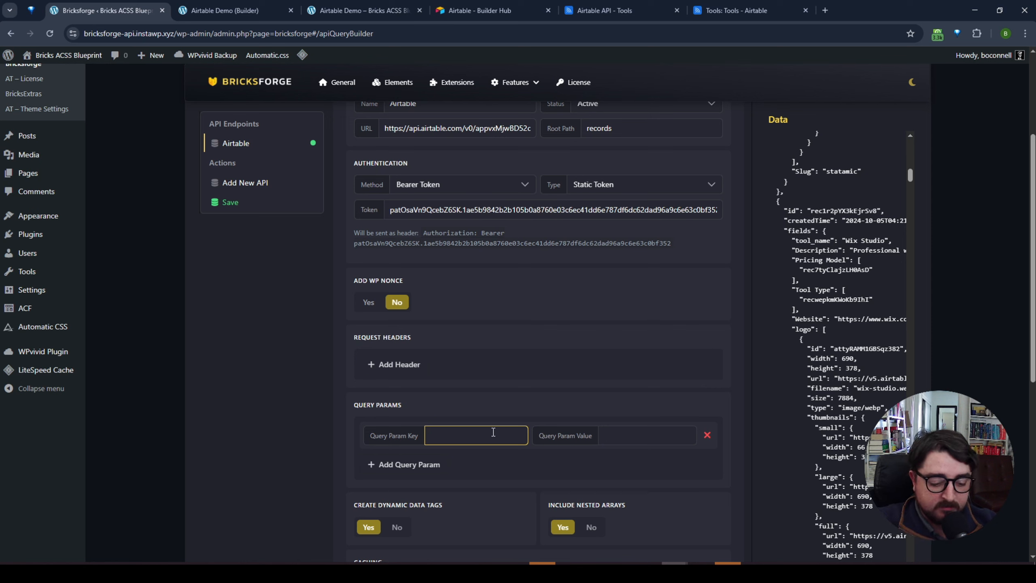
type("field")
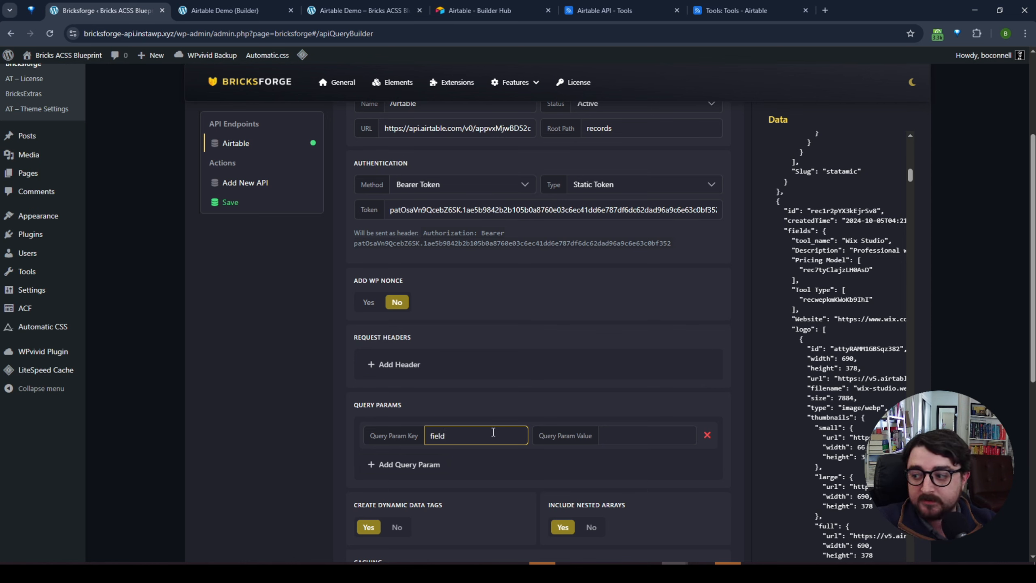
key("Tab")
type("tool")
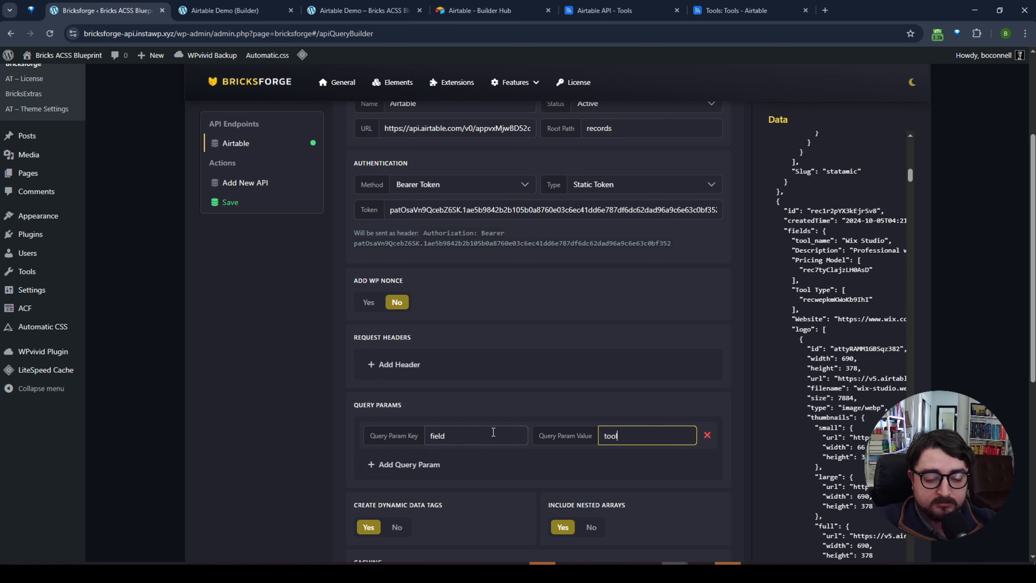
type("_name")
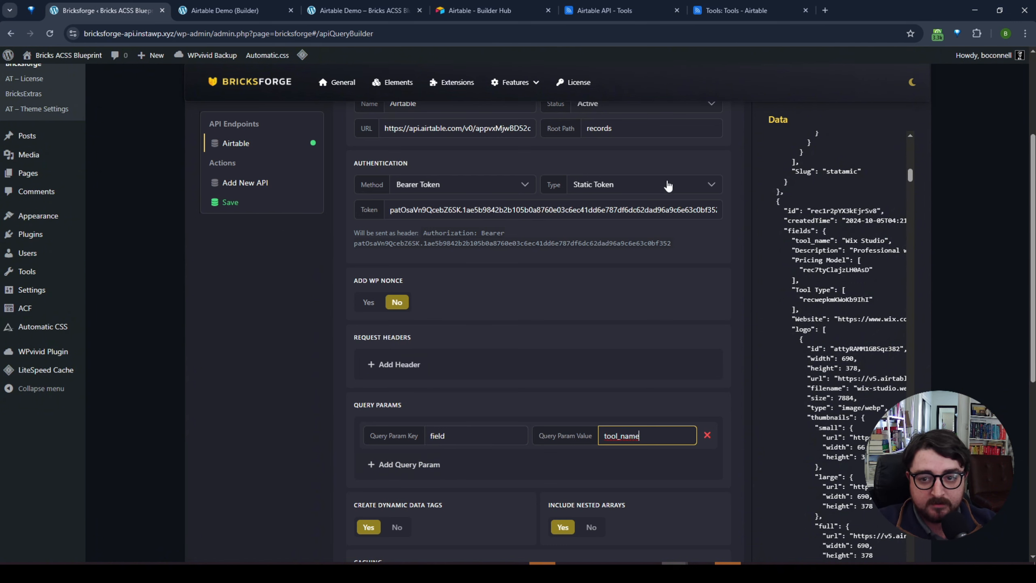
- Fetch the Airtable endpoint's data with the new query parameter and check the first record's tool_name
scroll(668, 185, "up", 4)
left_click(650, 207)
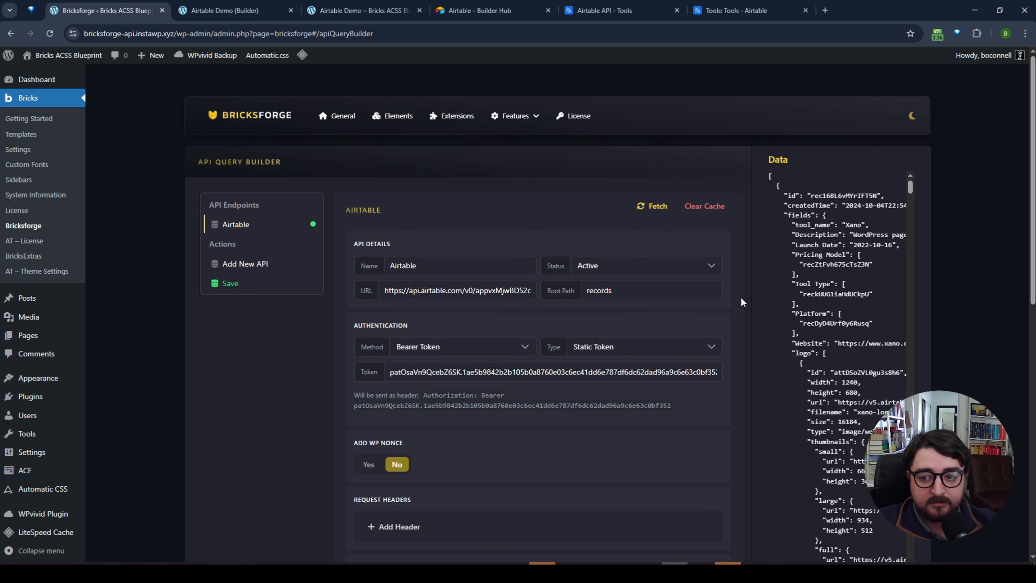
scroll(856, 180, "down", 1)
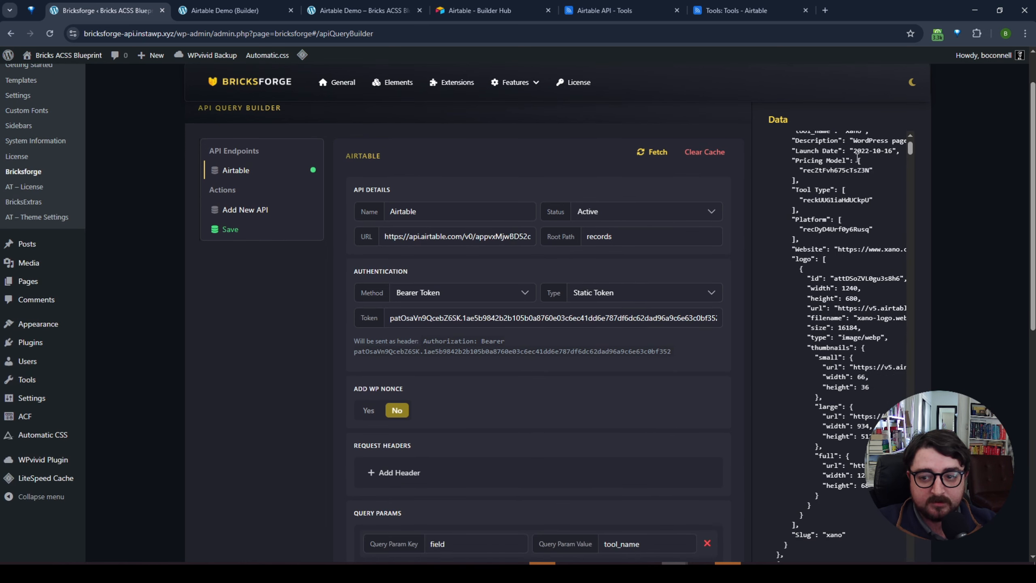
double_click(856, 183)
scroll(700, 320, "down", 1)
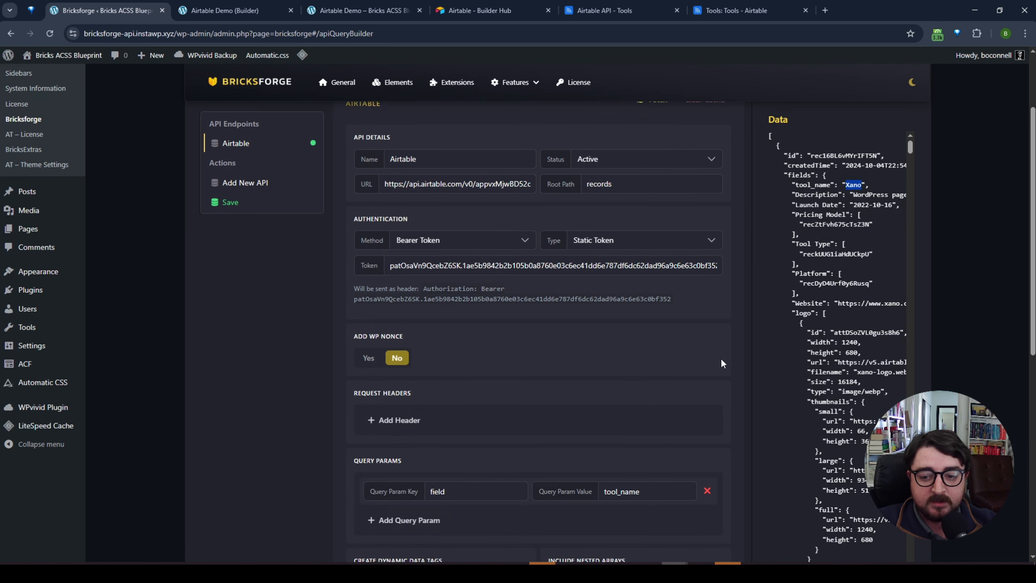
left_click(738, 336)
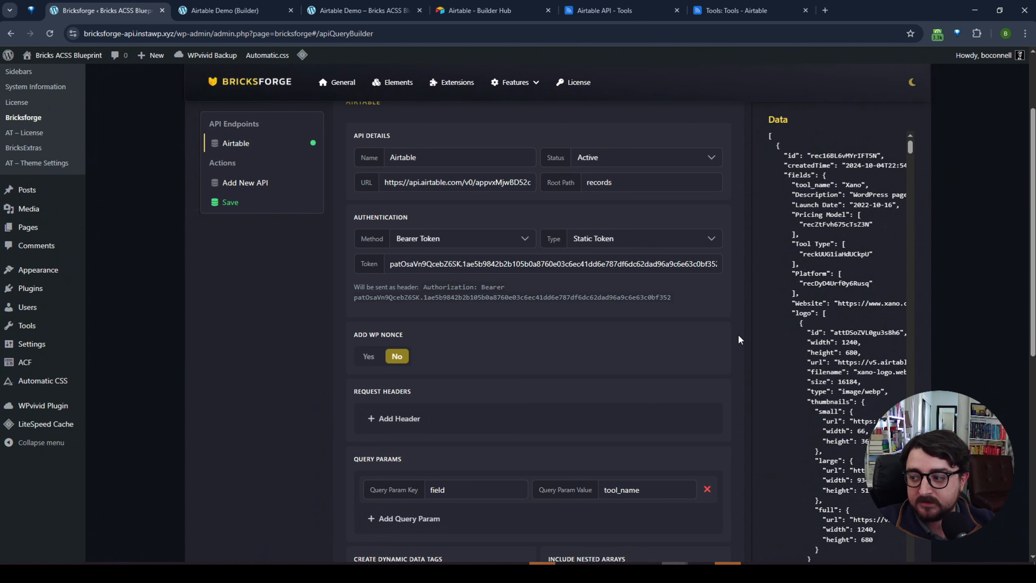
- Change the tool_name query parameter's key to sort[0][field]
left_click(459, 489)
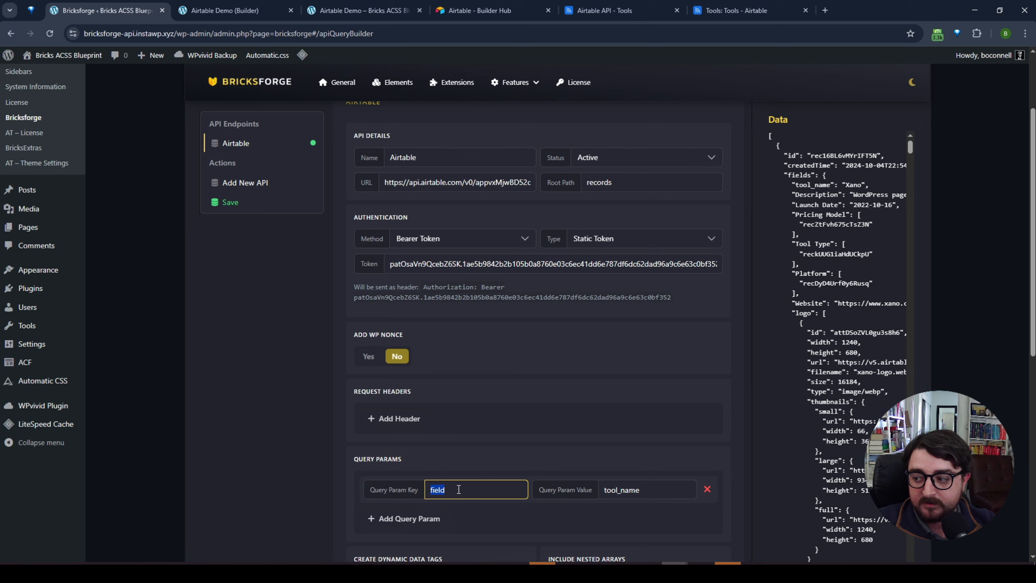
type("sort")
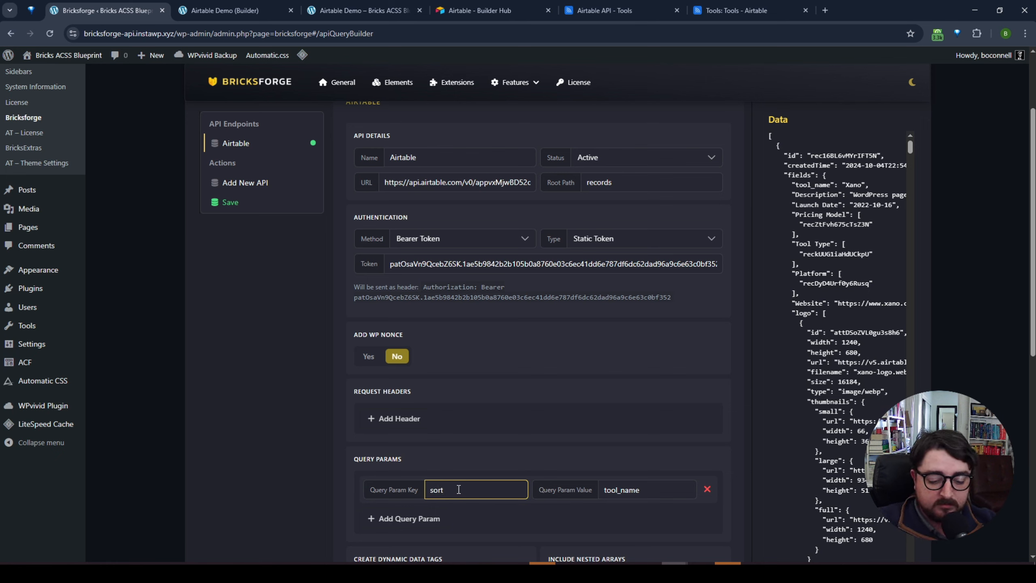
type("[0]")
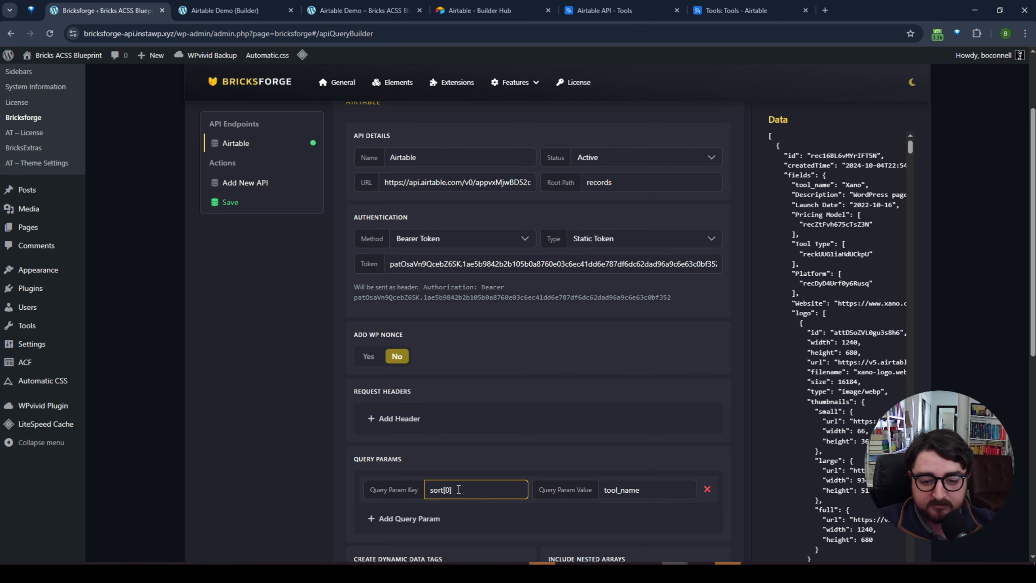
type("[]")
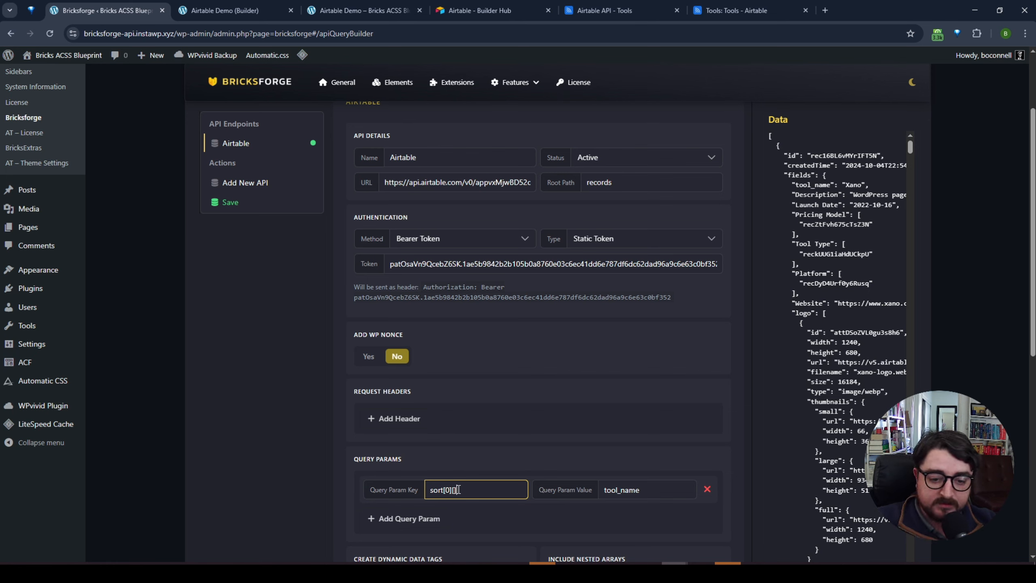
type("field")
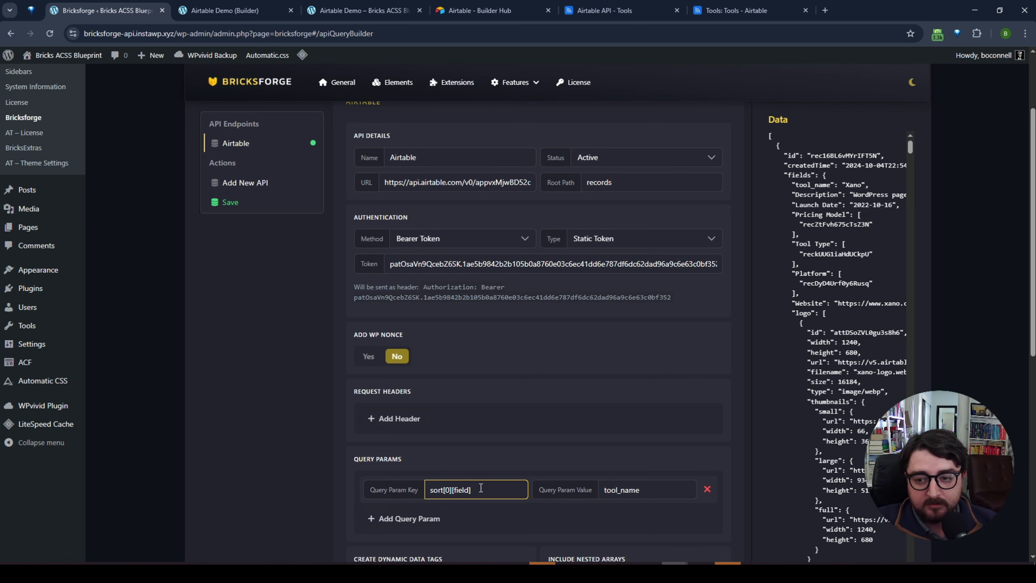
left_click_drag(475, 490, 458, 494)
left_click(474, 492)
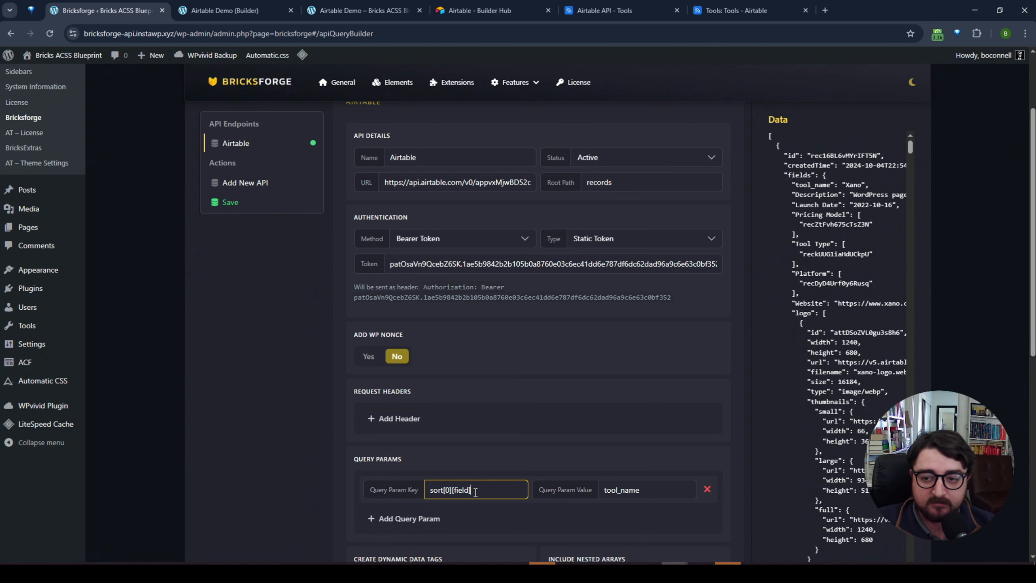
- Fetch the Airtable data again and check the order of the tool_name values across the first few records
scroll(657, 366, "up", 1)
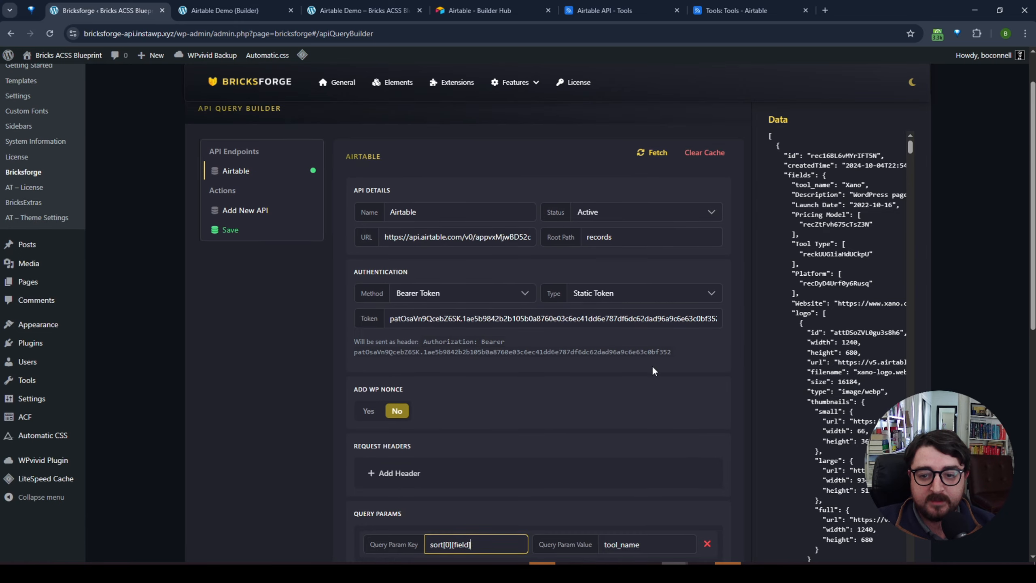
scroll(654, 371, "up", 1)
left_click(652, 207)
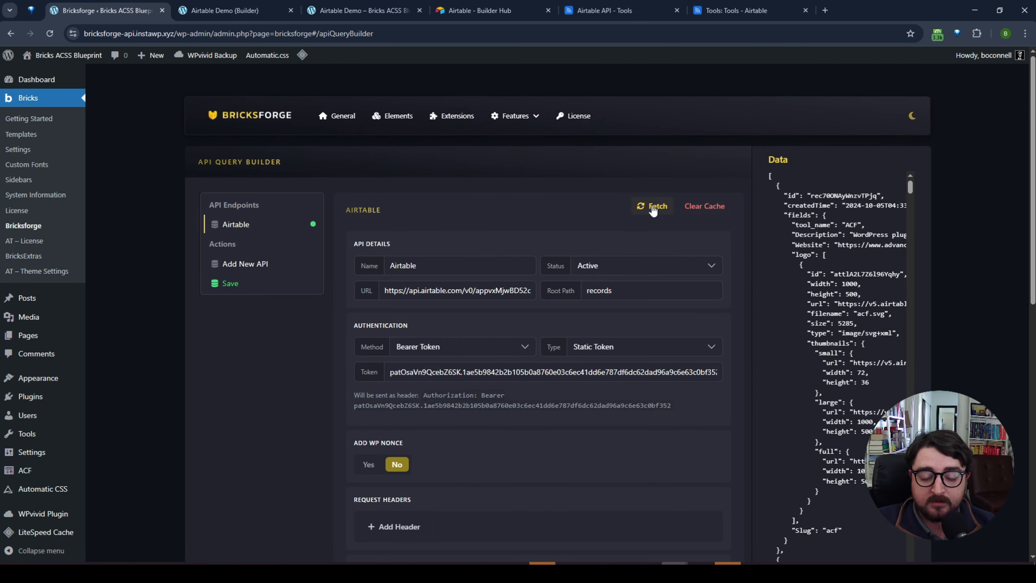
double_click(853, 224)
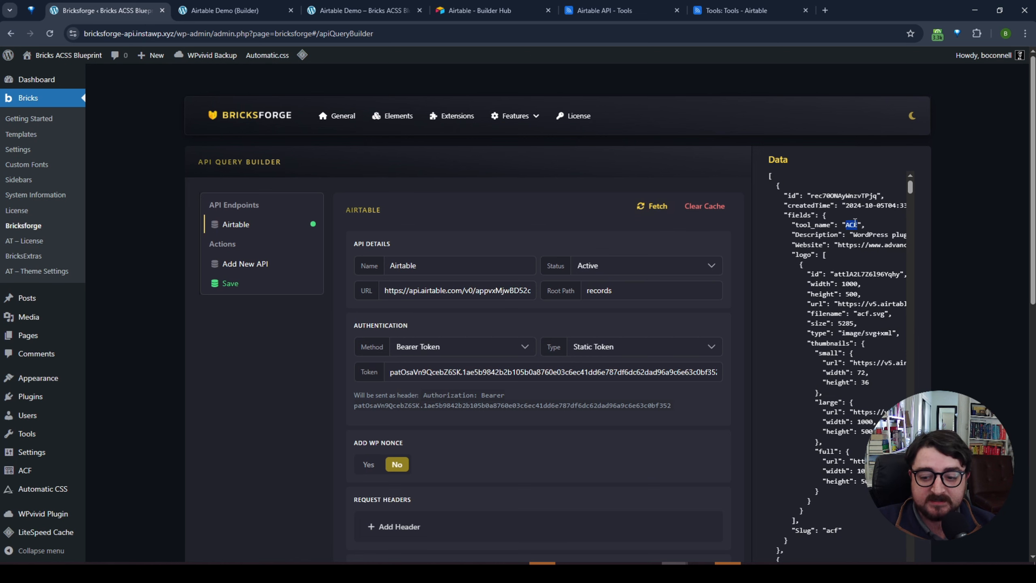
scroll(854, 222, "down", 5)
double_click(860, 383)
scroll(856, 391, "down", 3)
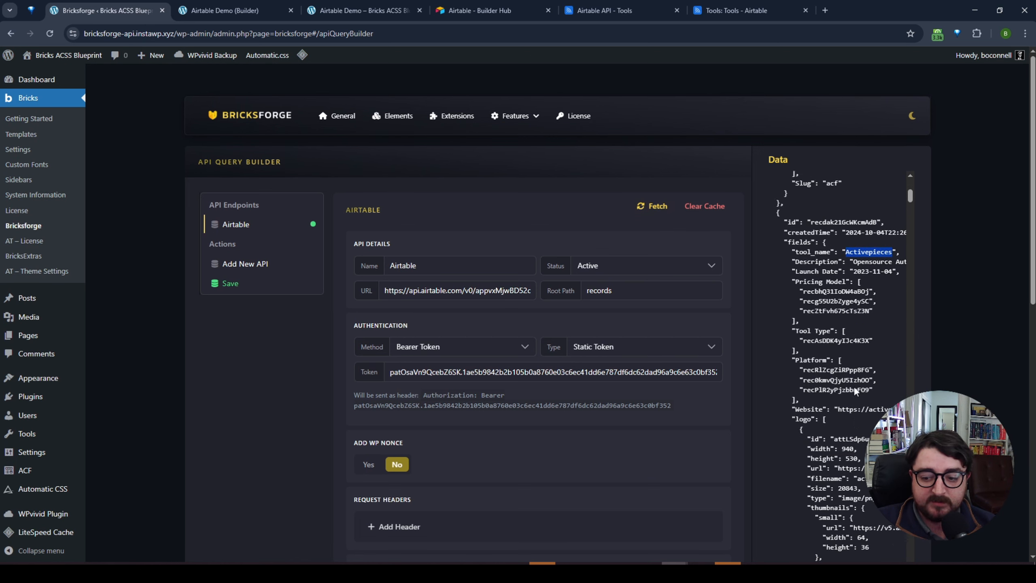
scroll(855, 391, "down", 4)
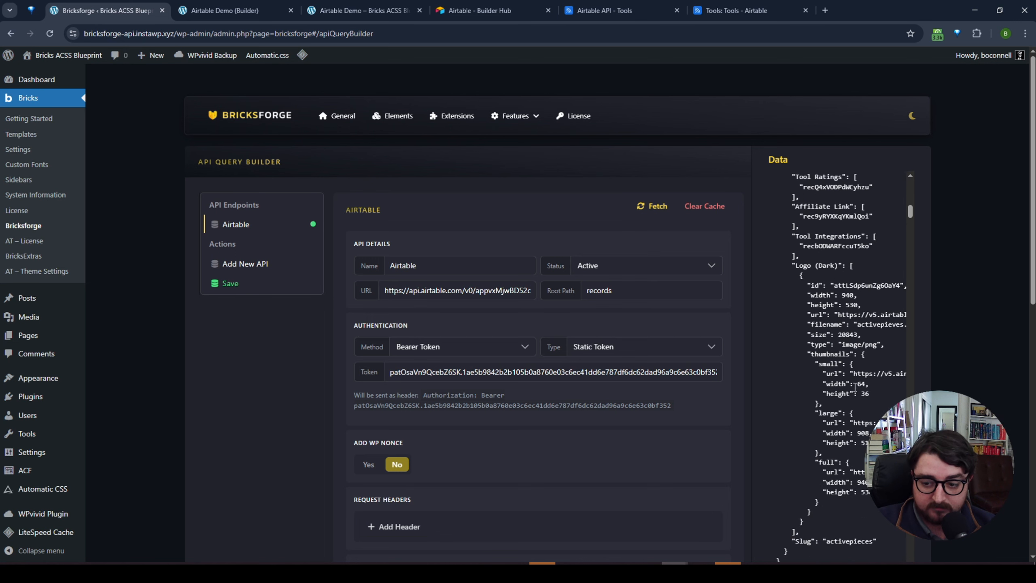
scroll(846, 276, "down", 5)
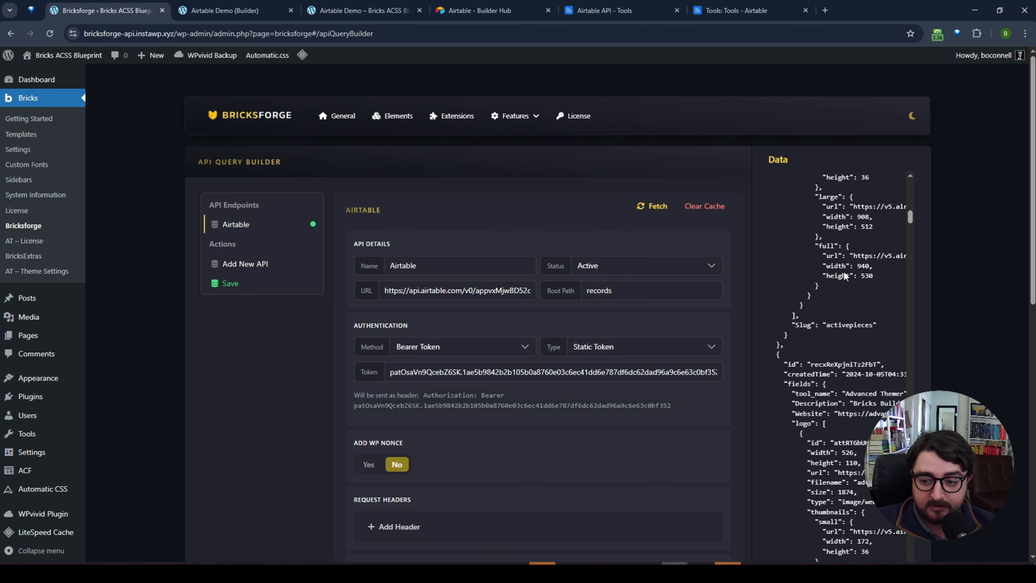
double_click(863, 395)
scroll(864, 401, "down", 5)
double_click(861, 389)
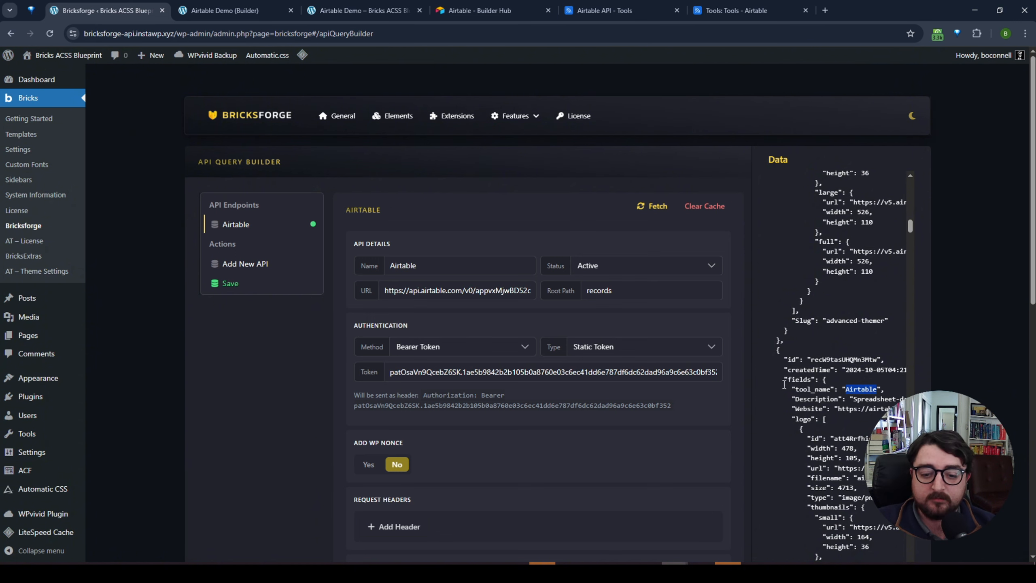
- Add a second query parameter to the Airtable endpoint with the key sort[0][direction], reusing the existing sort[0][field] key
scroll(514, 404, "down", 1)
scroll(513, 410, "down", 4)
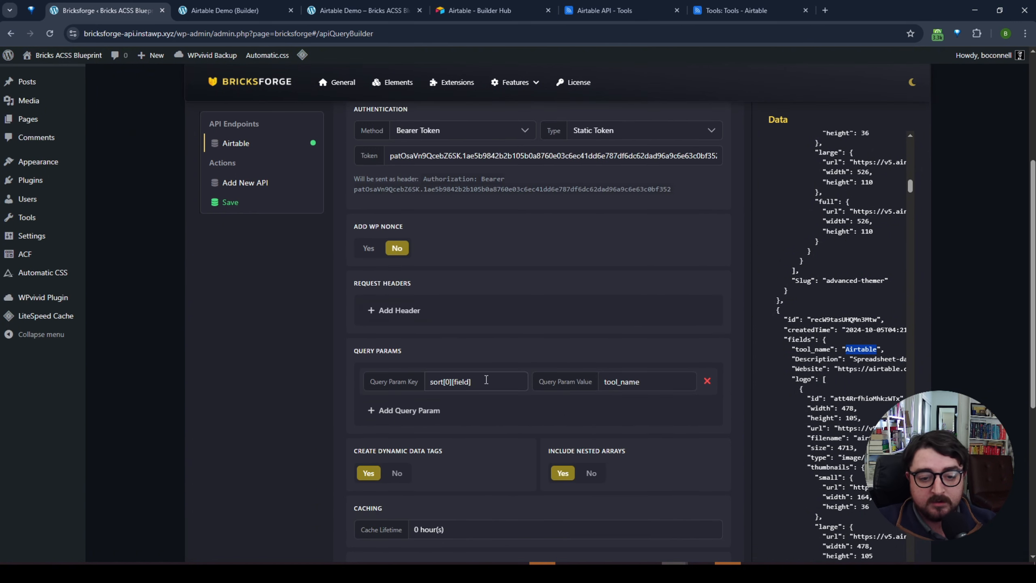
left_click(486, 381)
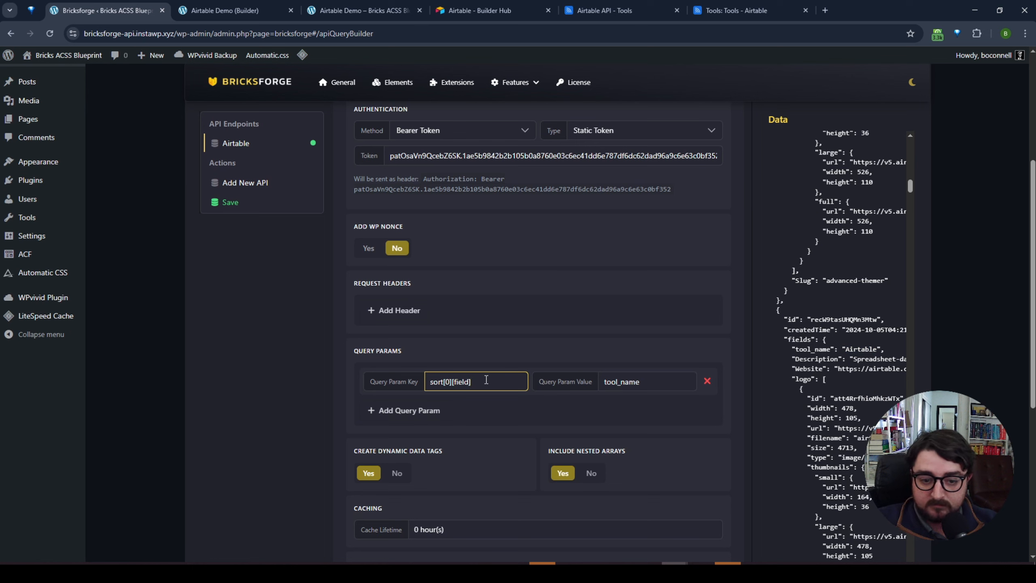
triple_click(486, 380)
key("ctrl+c")
left_click(423, 412)
left_click(484, 414)
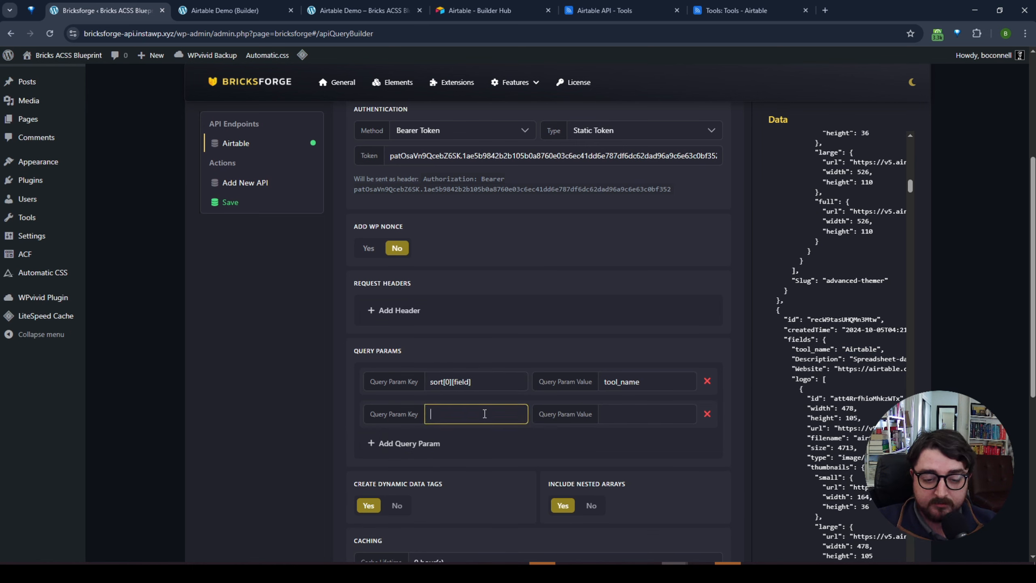
key("ctrl+v")
double_click(462, 414)
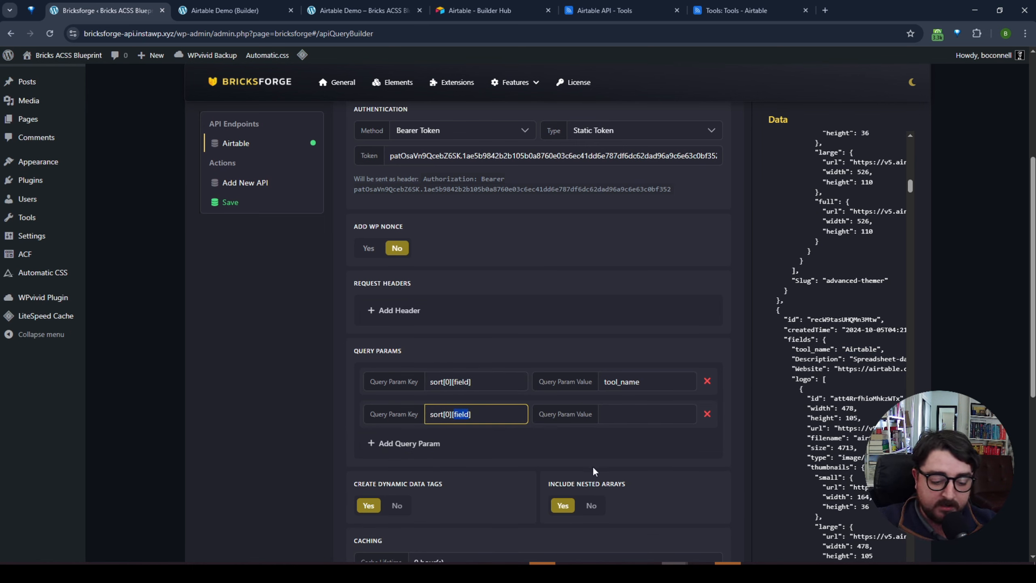
type("direction")
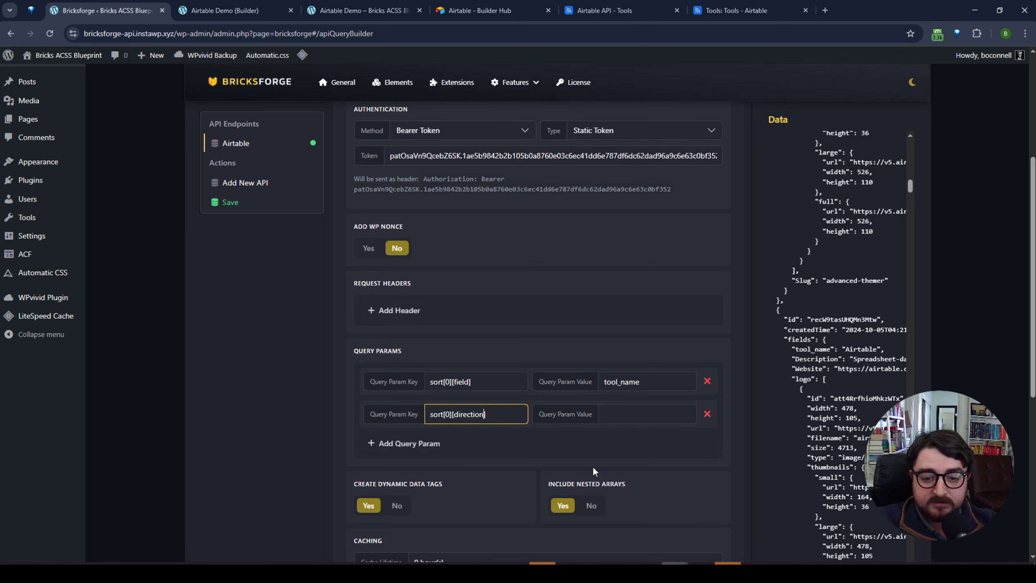
- Enter desc as the value of the sort[0][direction] query parameter
left_click(639, 414)
type("d")
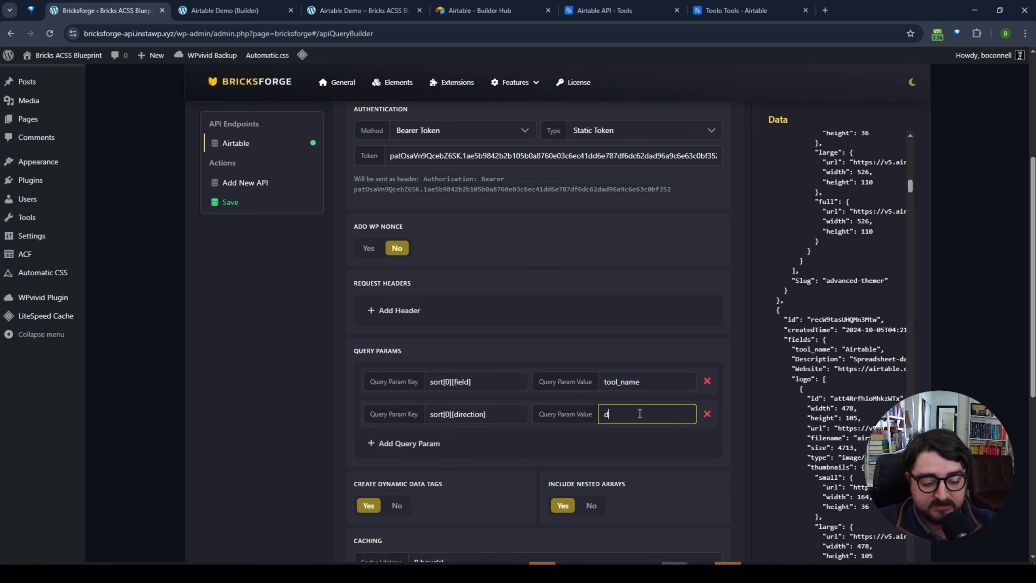
type("esc")
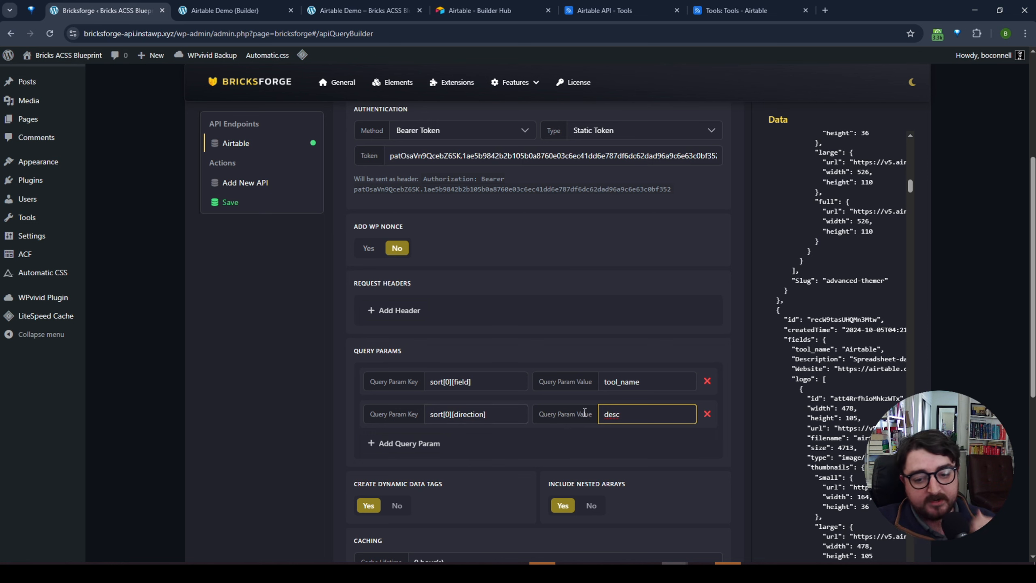
- Fetch the Airtable data with the descending sort and check the tool_name order of the first two records
scroll(659, 321, "up", 4)
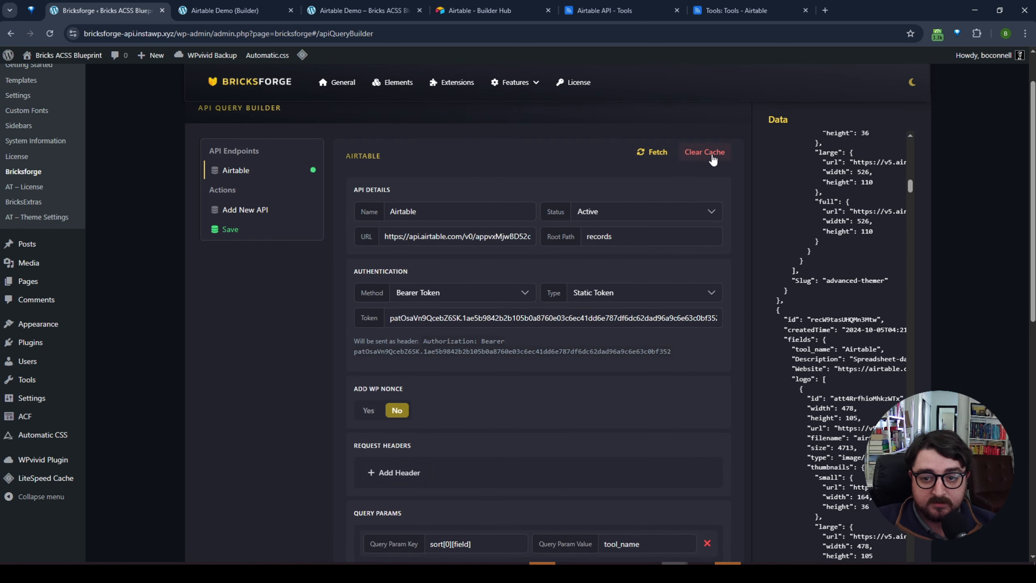
left_click(657, 153)
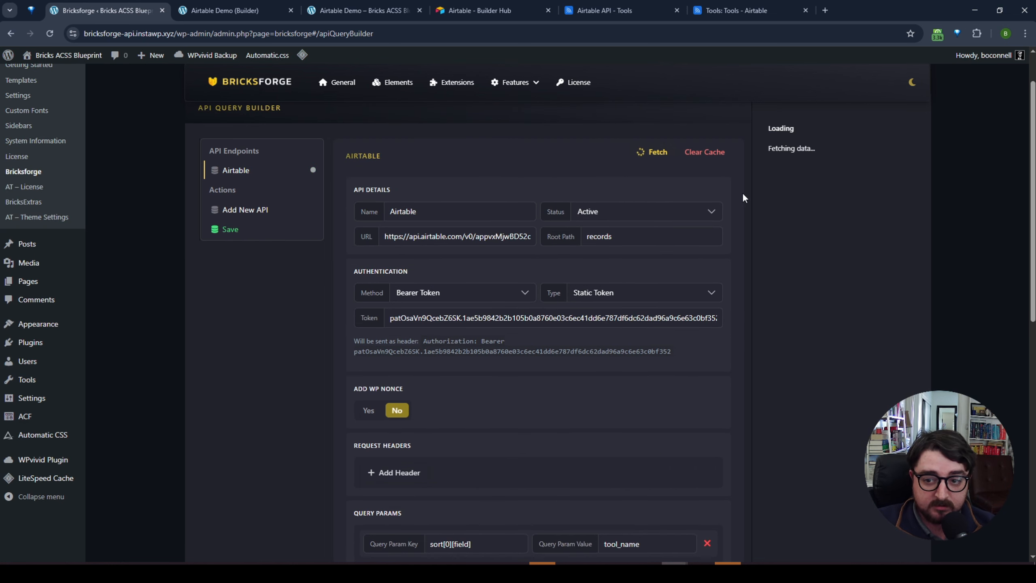
double_click(854, 184)
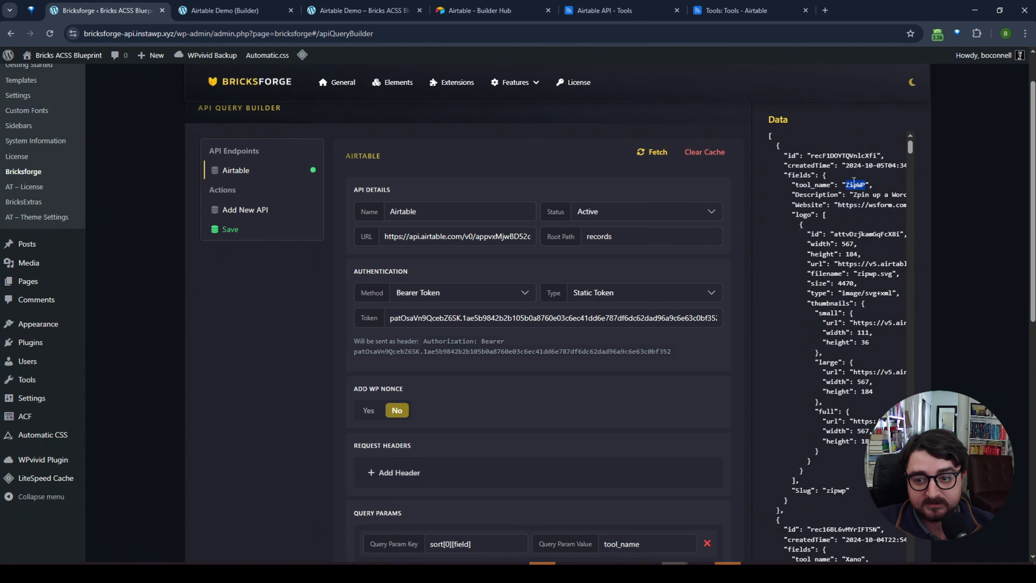
scroll(854, 180, "down", 10)
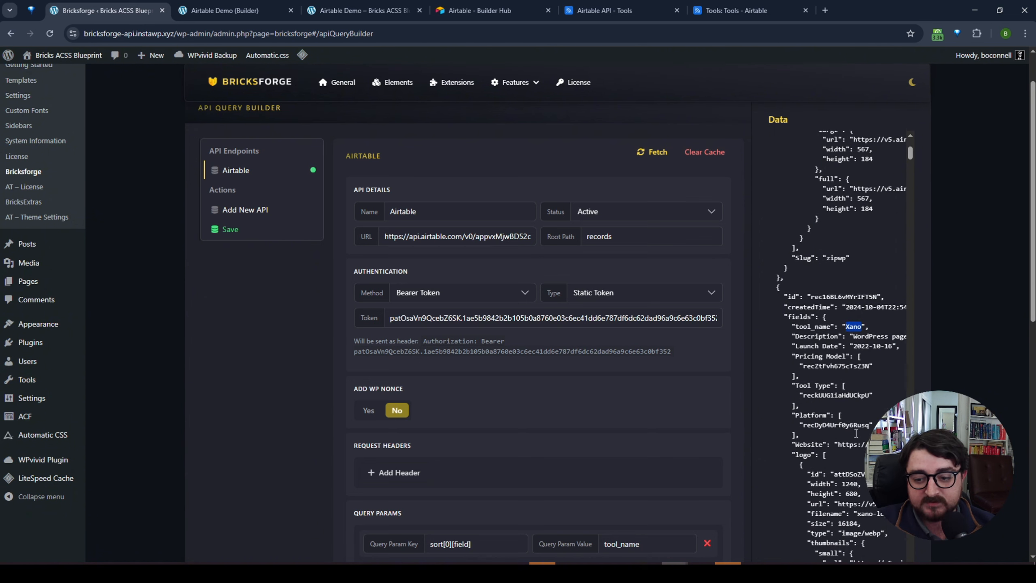
- Change the sort[0][direction] query parameter's value to asc
scroll(608, 407, "down", 4)
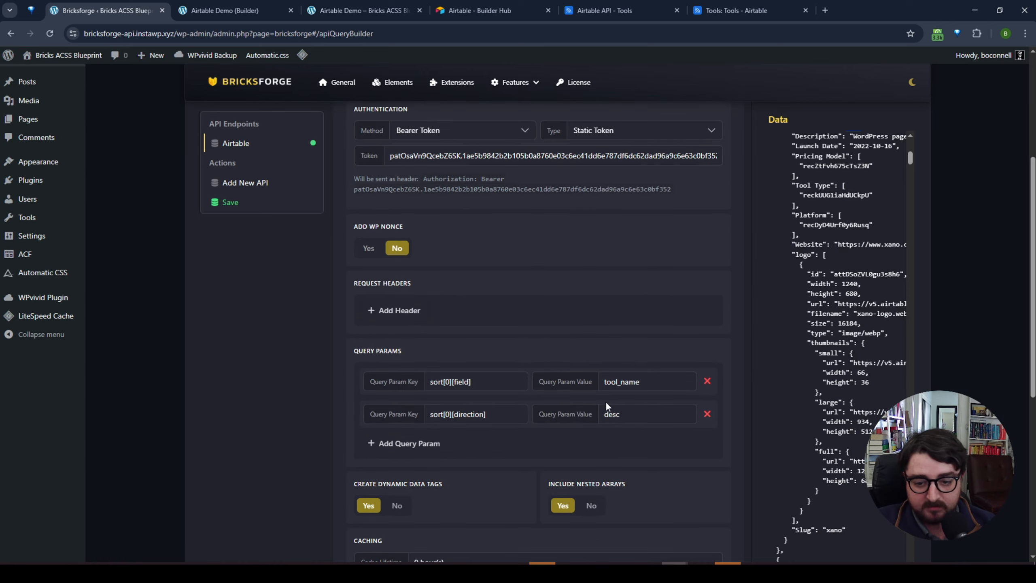
double_click(611, 414)
type("asc")
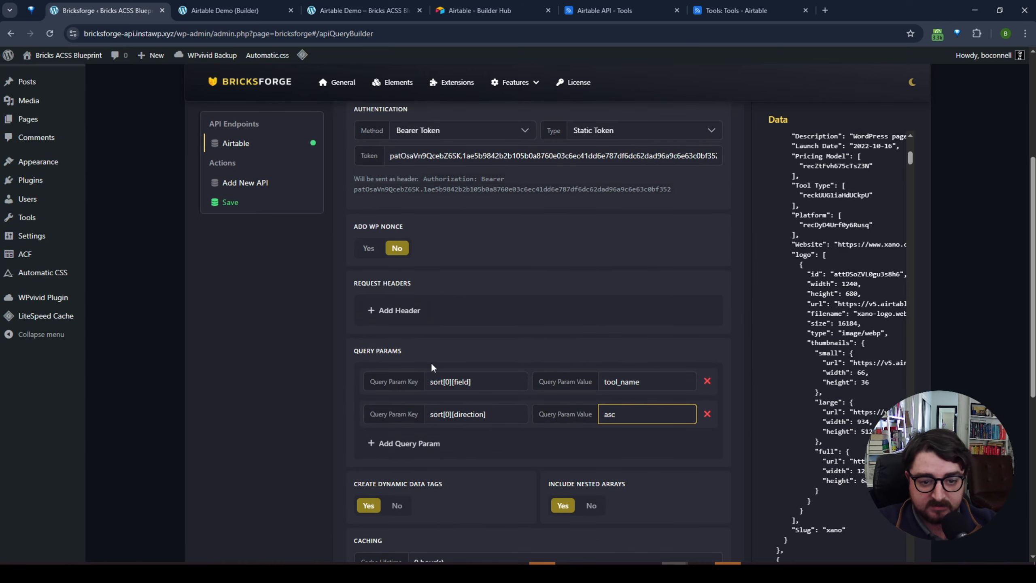
- Fetch the Airtable data with the ascending sort and check the first record's tool_name
scroll(677, 306, "up", 4)
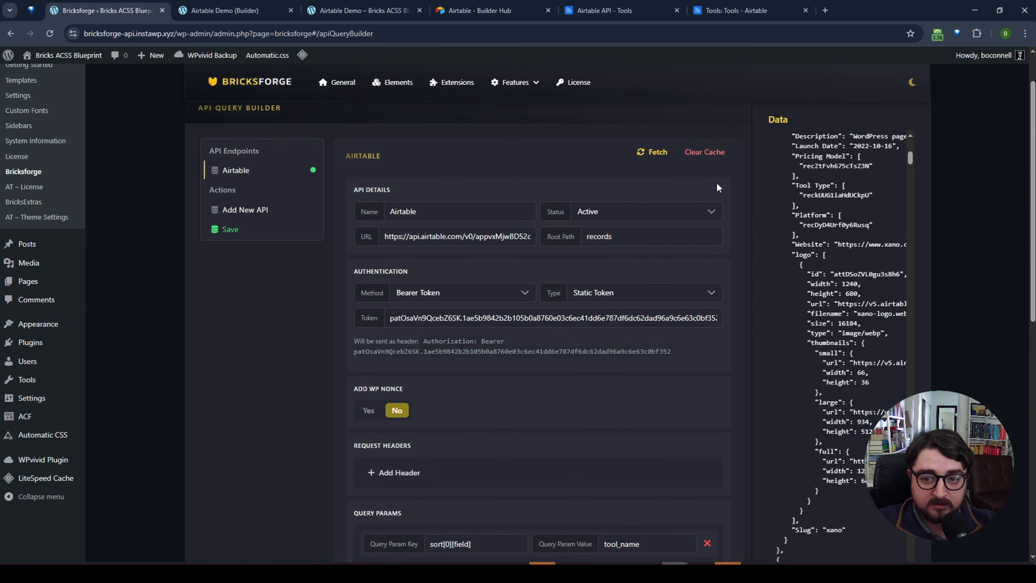
left_click(650, 155)
scroll(537, 398, "down", 3)
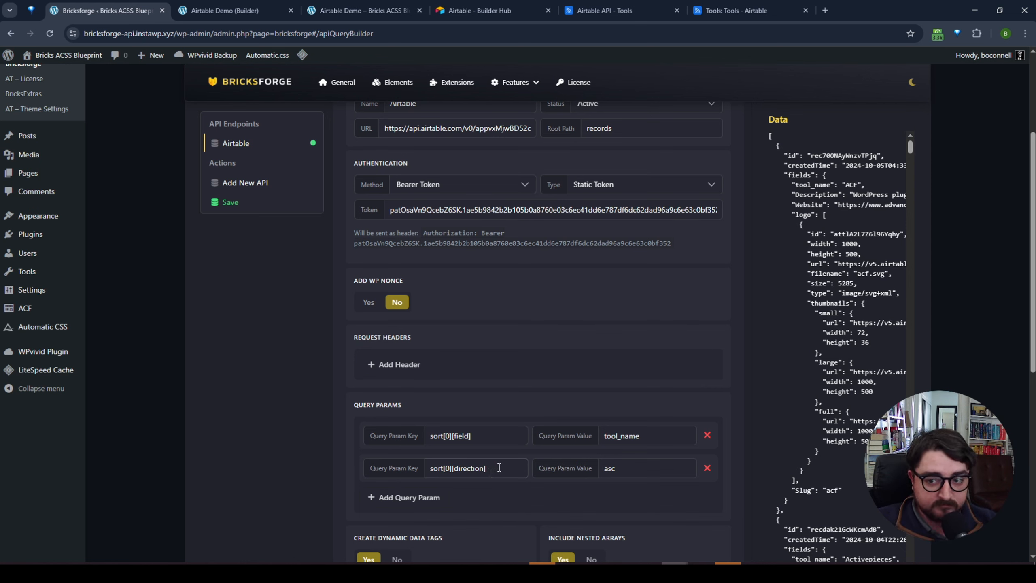
double_click(852, 185)
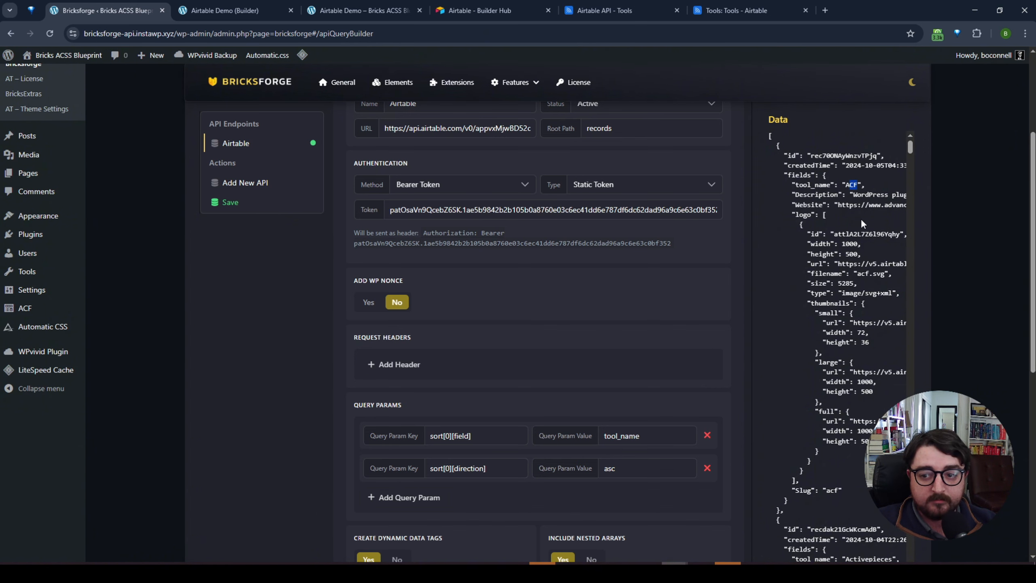
- Reload the Airtable Demo page on the front end and check the alphabetical order of the tool cards
left_click(337, 10)
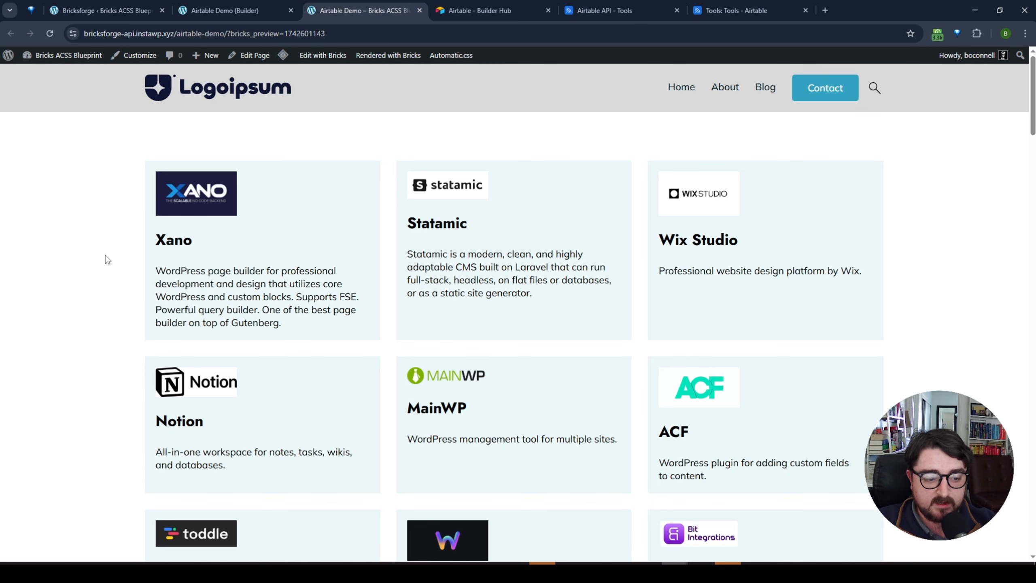
key("F5")
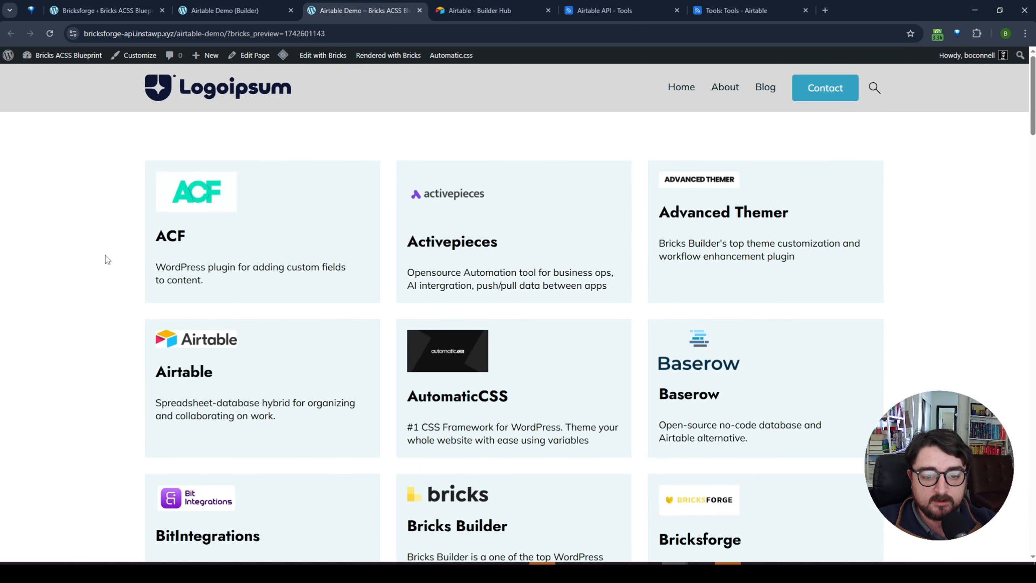
left_click_drag(139, 248, 211, 231)
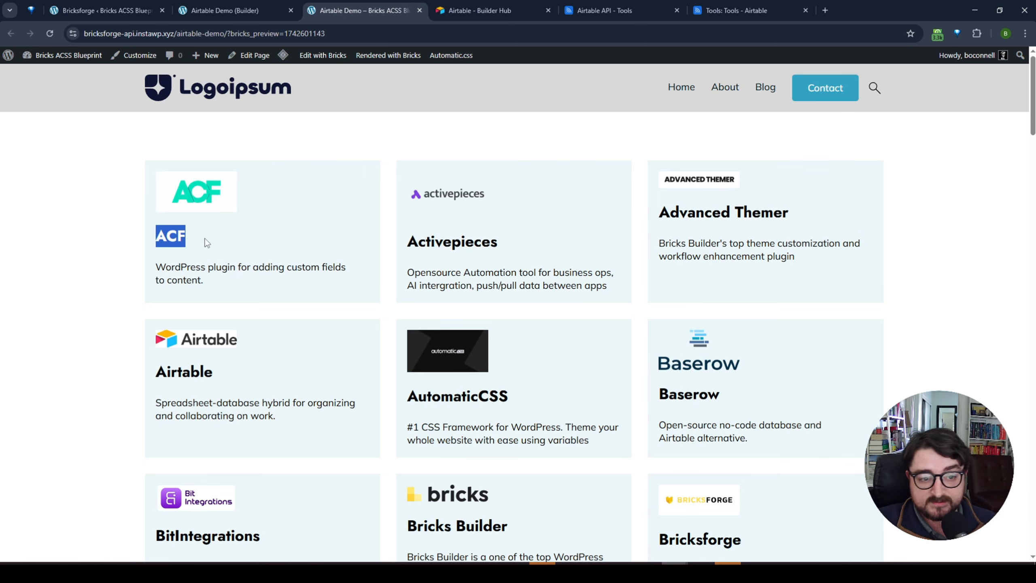
left_click(85, 283)
scroll(84, 283, "down", 1)
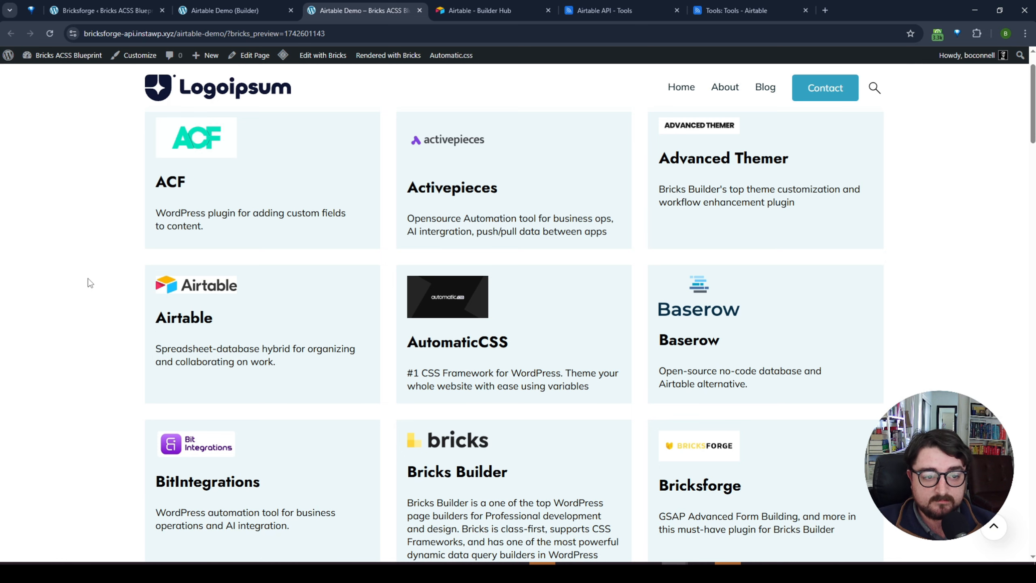
scroll(88, 279, "up", 1)
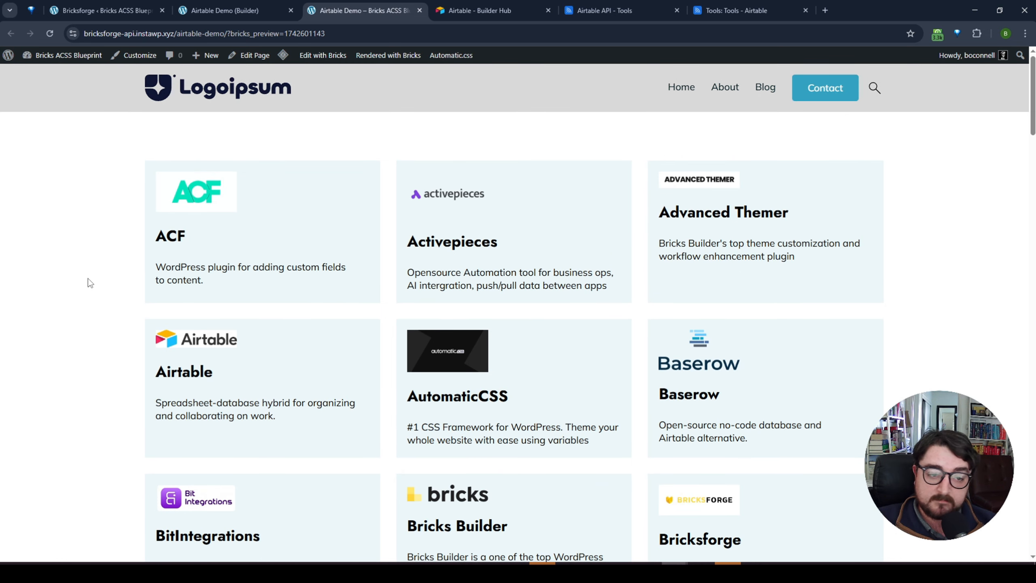
left_click(231, 8)
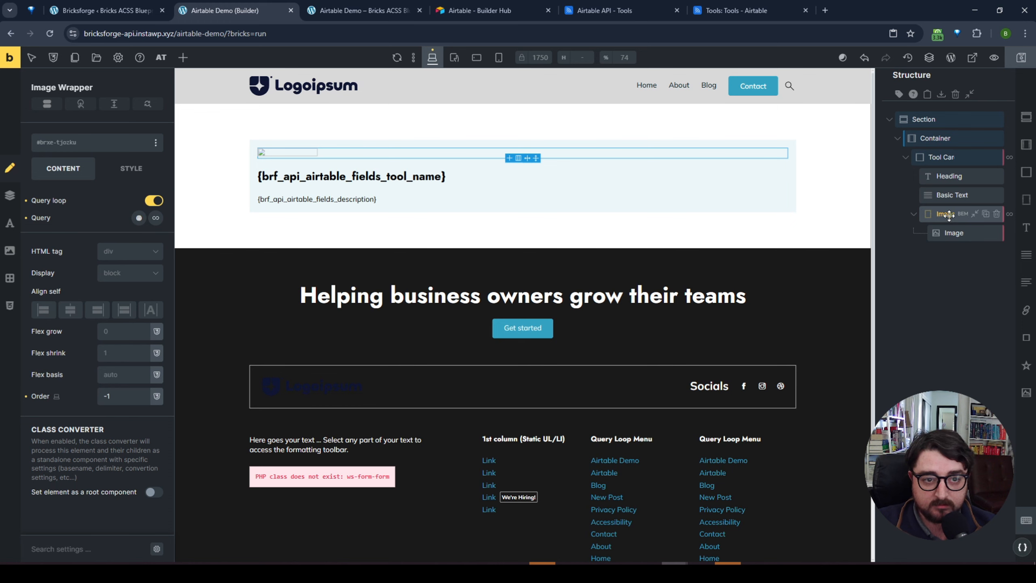
left_click(362, 11)
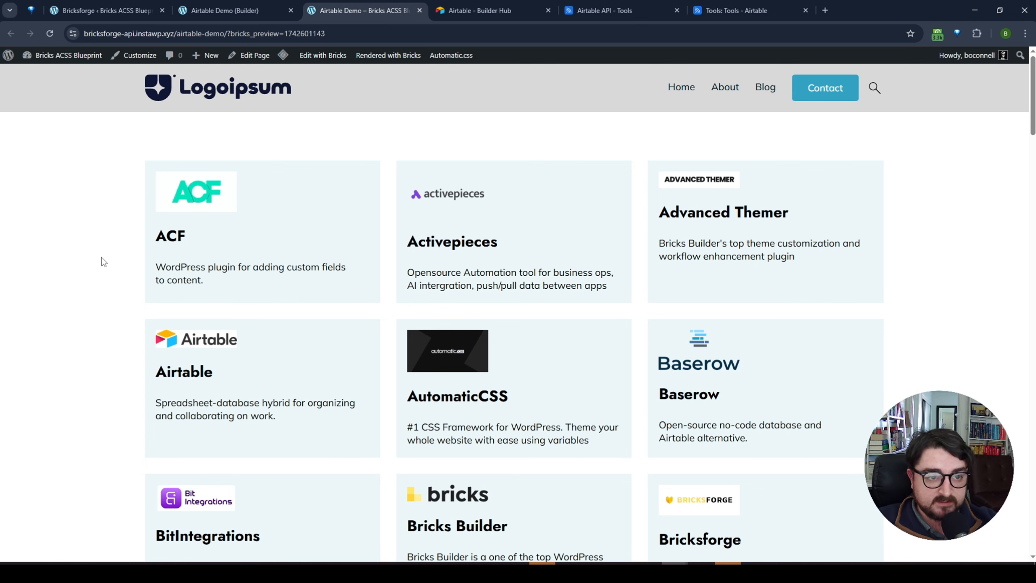
left_click(243, 10)
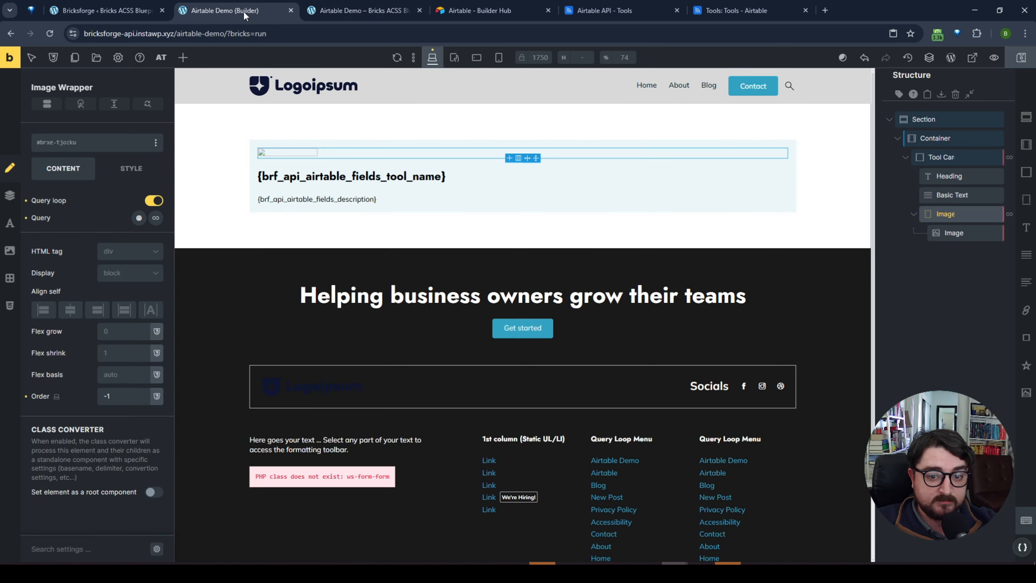
- In the Bricksforge API Query Builder, set the Airtable endpoint's cache lifetime to 12 hours and save the endpoint
left_click(113, 14)
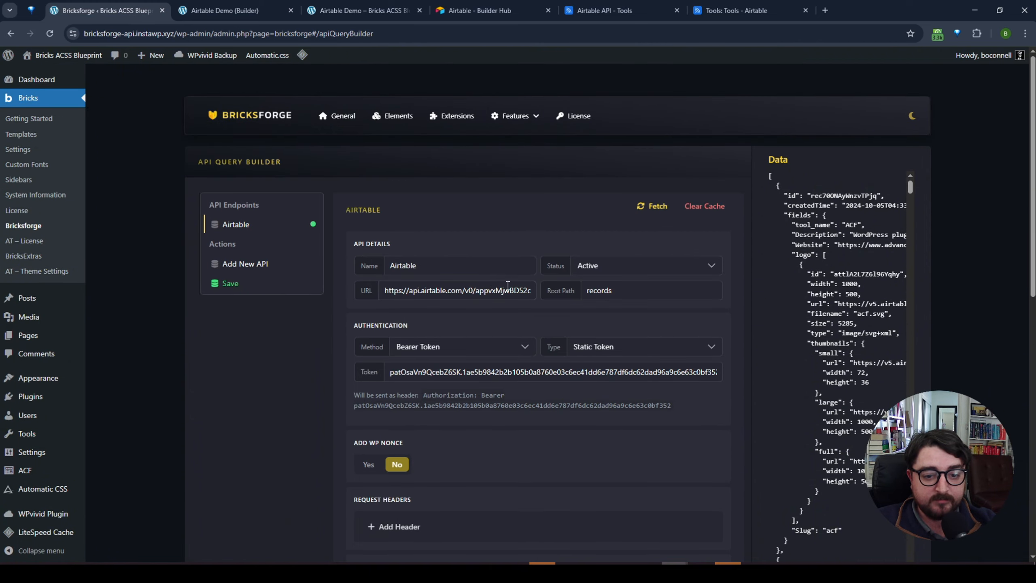
scroll(577, 354, "down", 4)
scroll(586, 329, "down", 3)
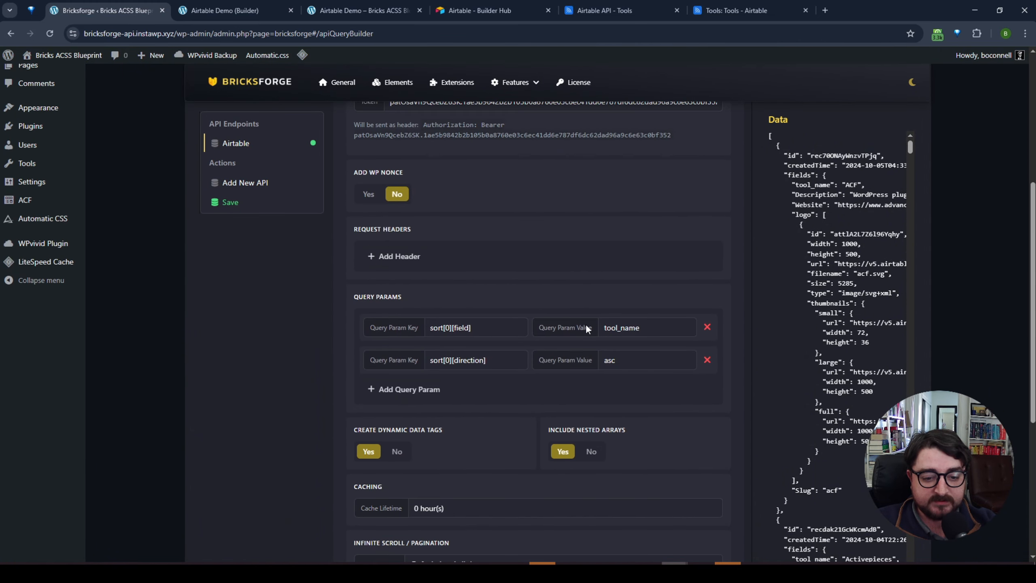
scroll(586, 329, "down", 2)
left_click(406, 401)
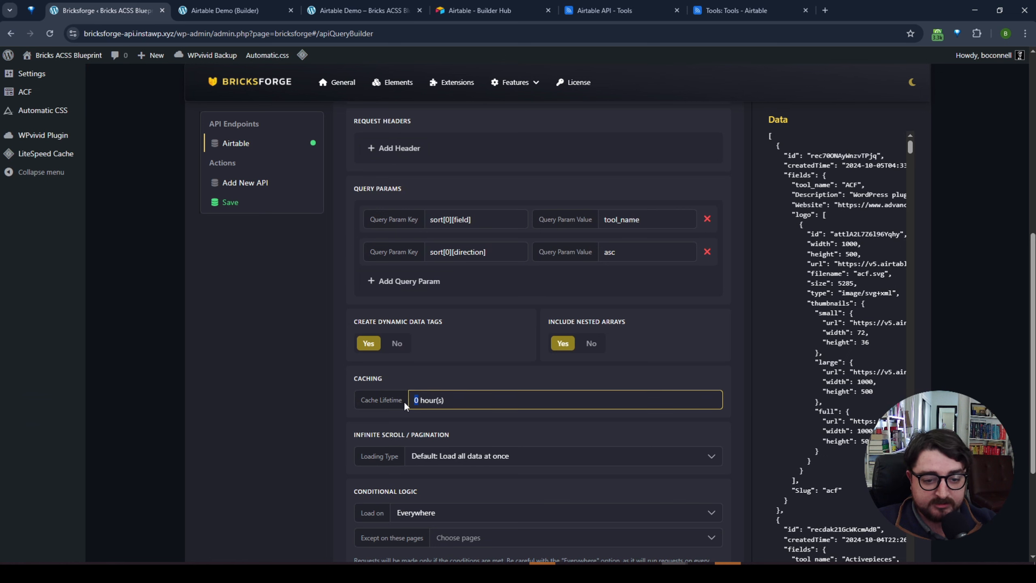
type("12")
left_click(272, 367)
scroll(273, 367, "down", 3)
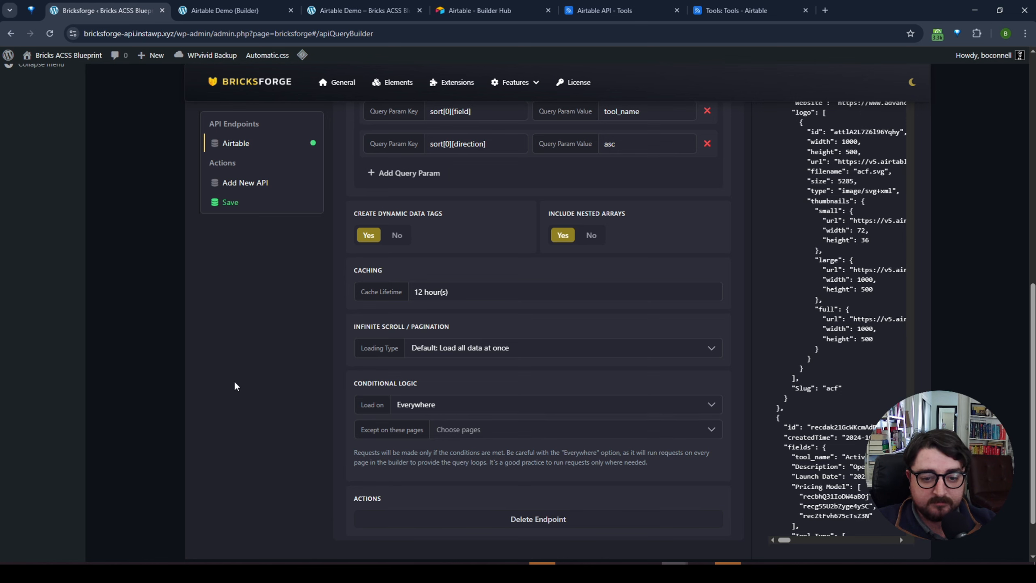
scroll(235, 386, "up", 4)
left_click(246, 209)
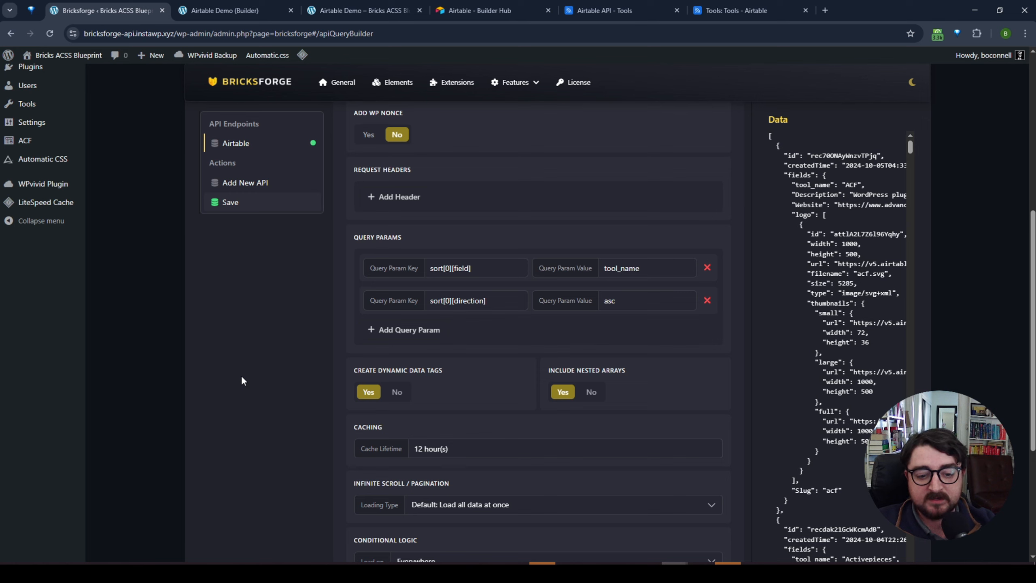
left_click_drag(423, 449, 415, 449)
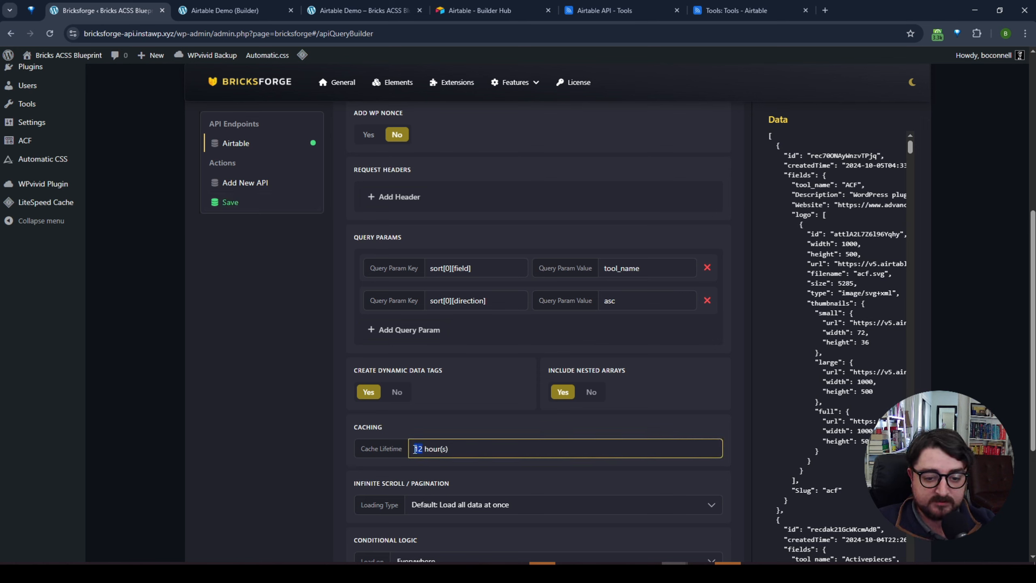
left_click(298, 437)
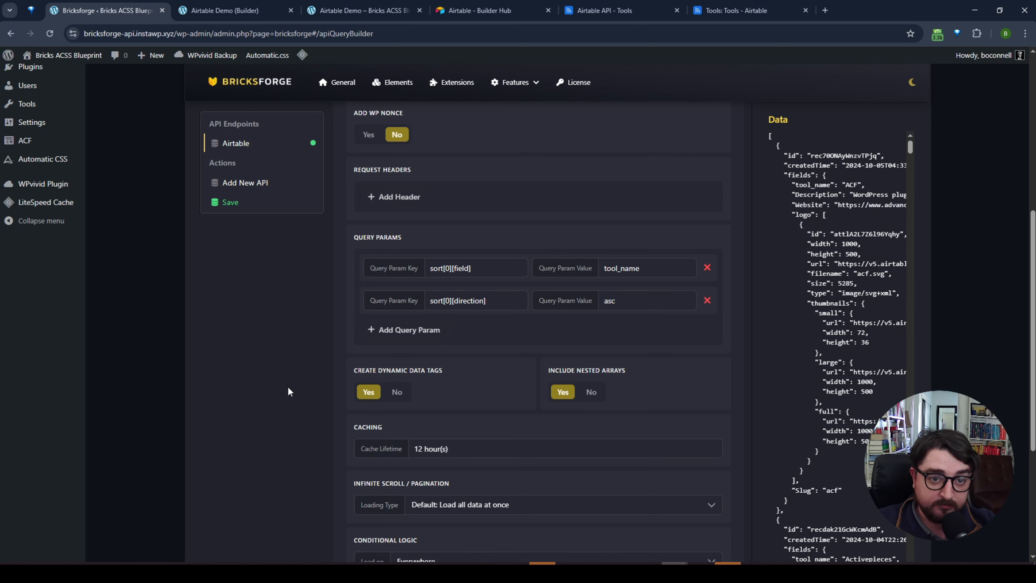
- Reload the Airtable Demo front-end page with the endpoint's caching enabled
left_click(337, 12)
left_click(50, 34)
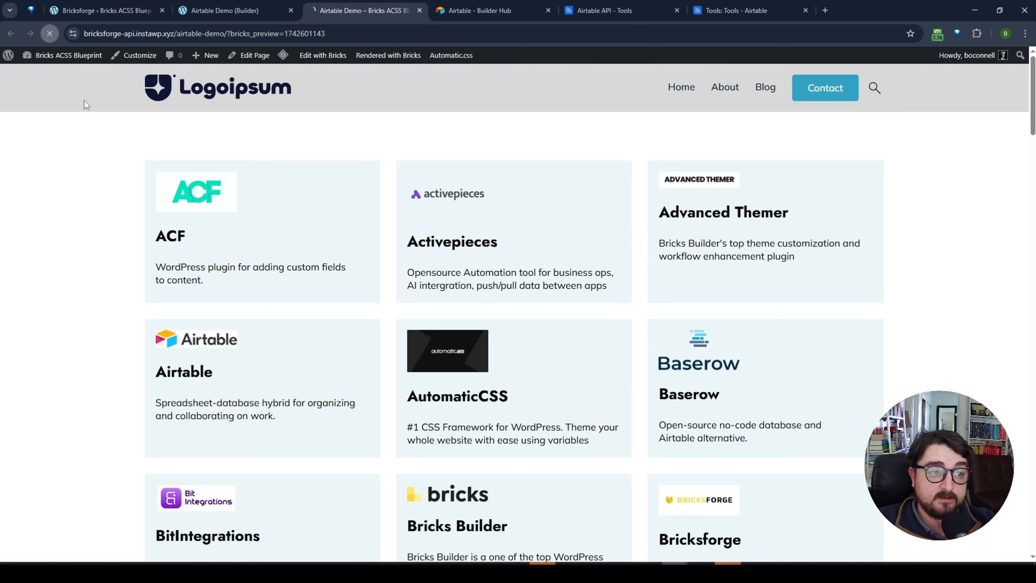